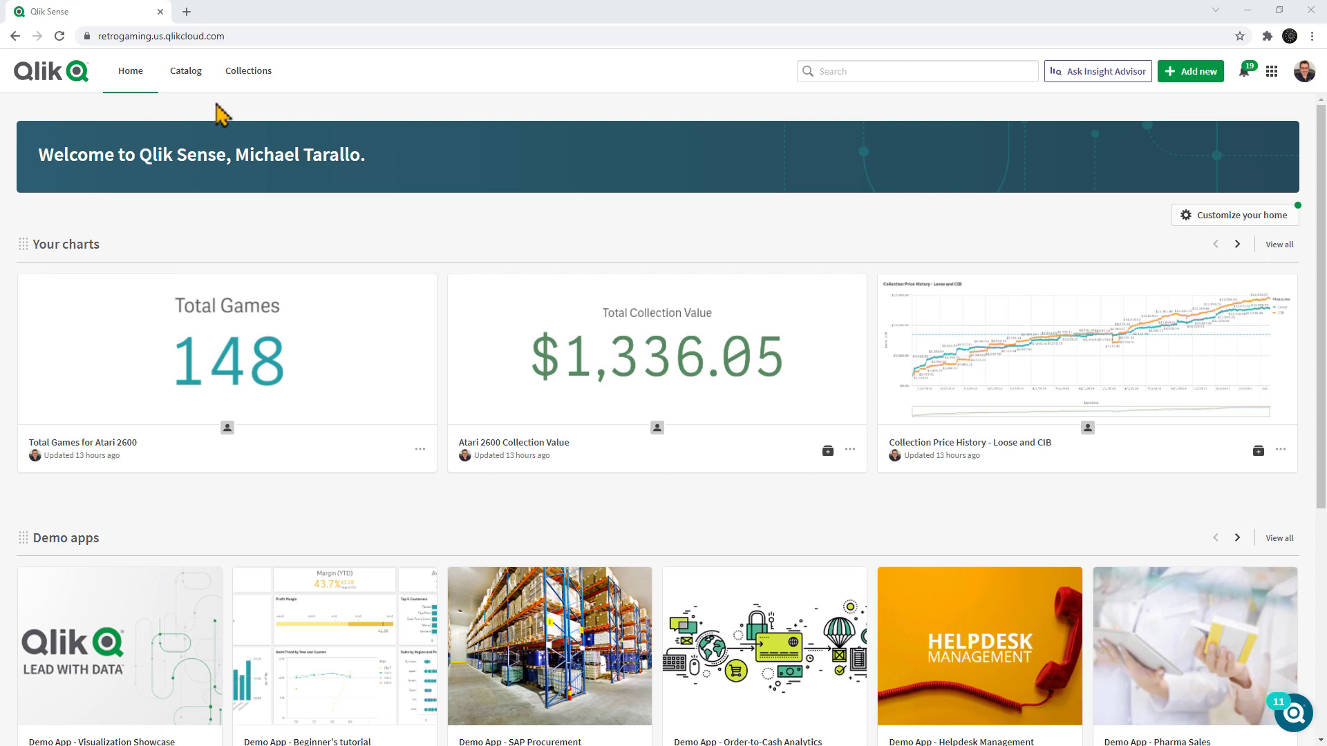
- Create and save a new automation named 'Send Customer Orders', then copy the hub address
{"action": "left_click", "coordinate": [1191, 79]}
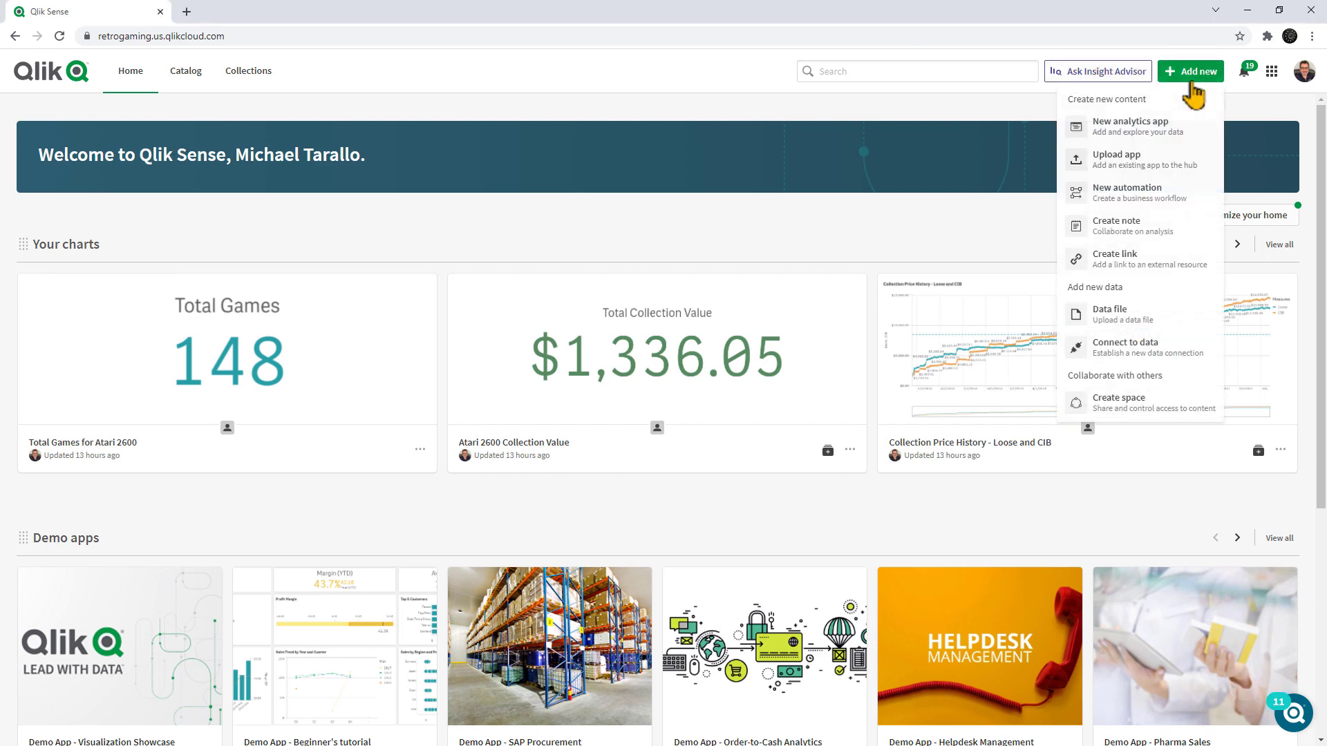
{"action": "left_click", "coordinate": [1161, 190]}
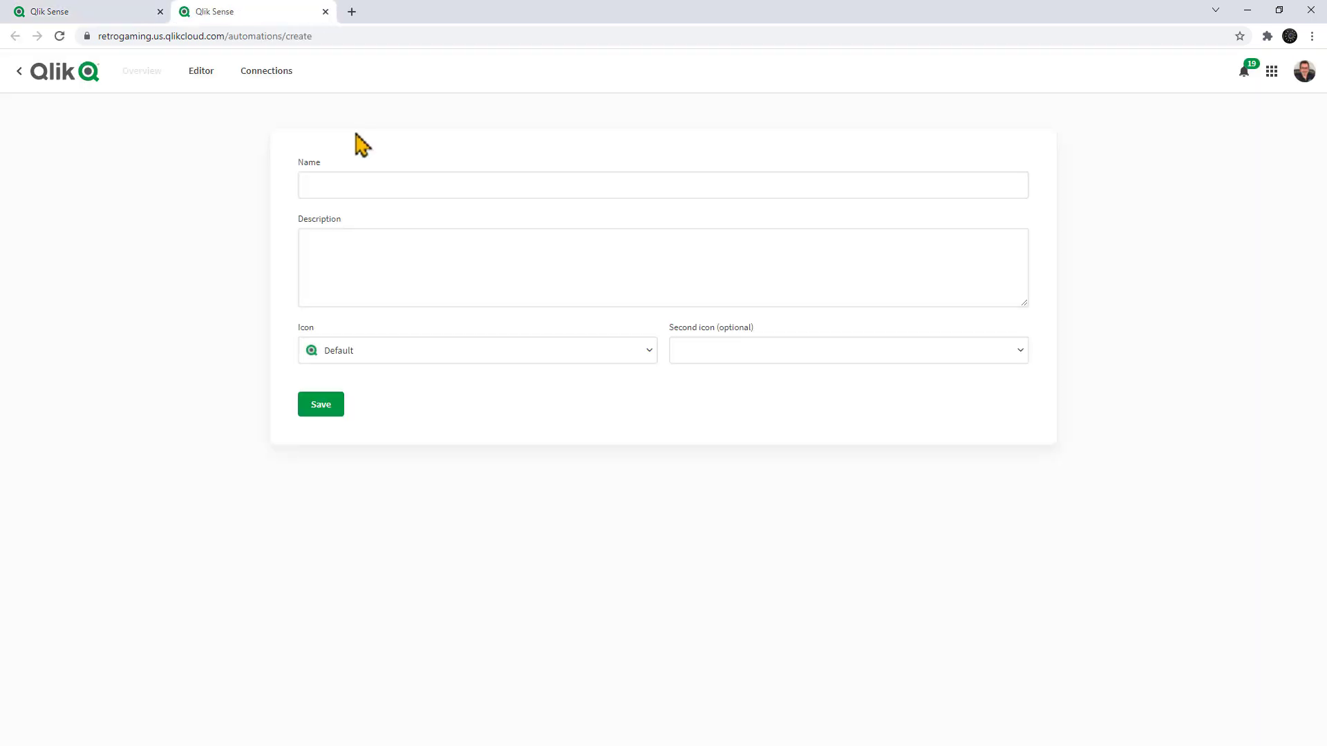
{"action": "left_click", "coordinate": [359, 179]}
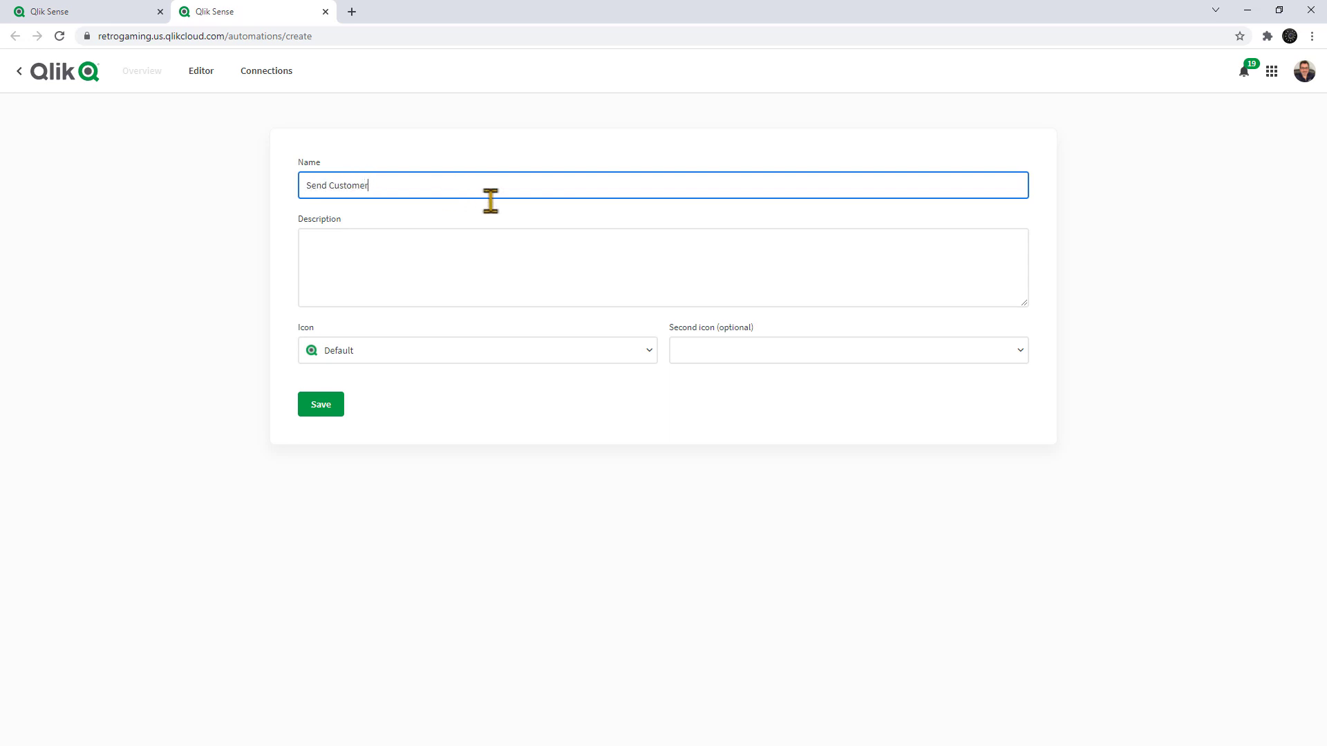
{"action": "type", "text": "s"}
{"action": "left_click", "coordinate": [326, 406]}
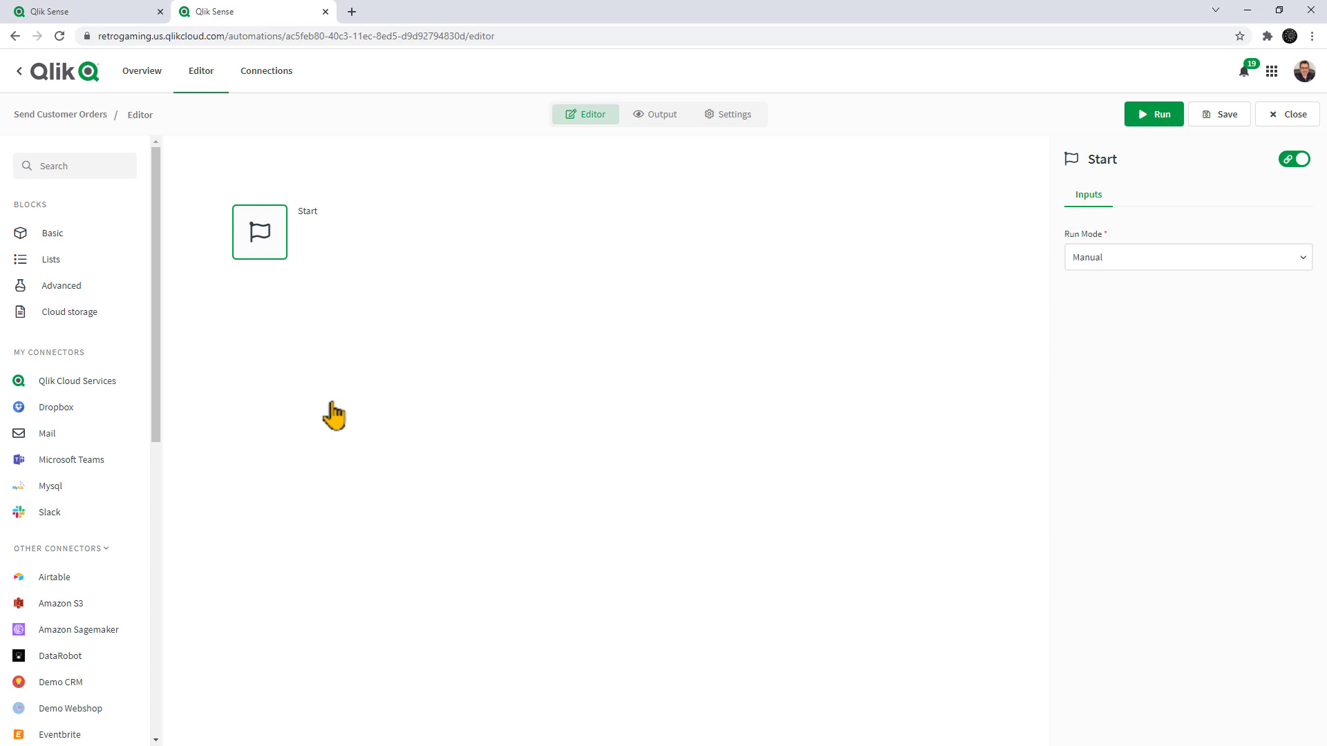
{"action": "left_click_drag", "start_coordinate": [229, 36], "coordinate": [78, 69]}
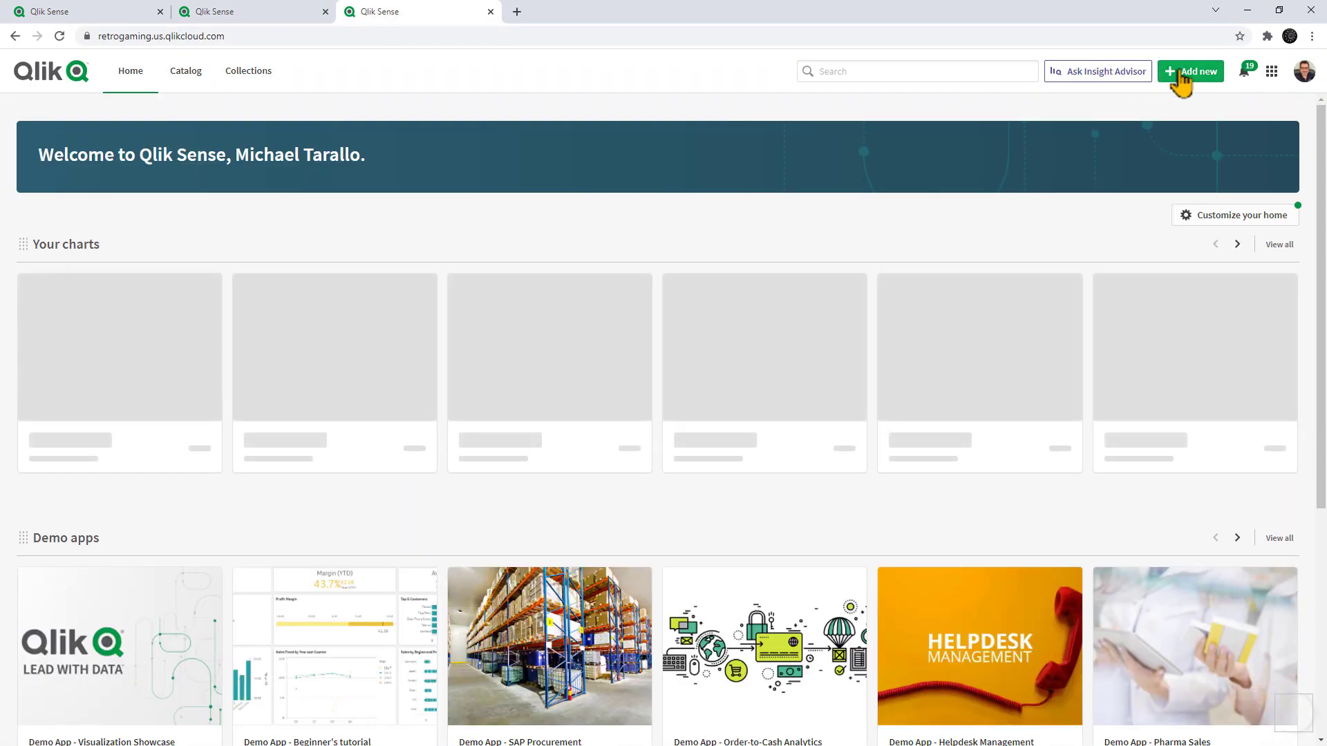
- Create the 'Blog Customer Orders' analytics app in the Do More with Qlik space
{"action": "left_click", "coordinate": [1183, 77]}
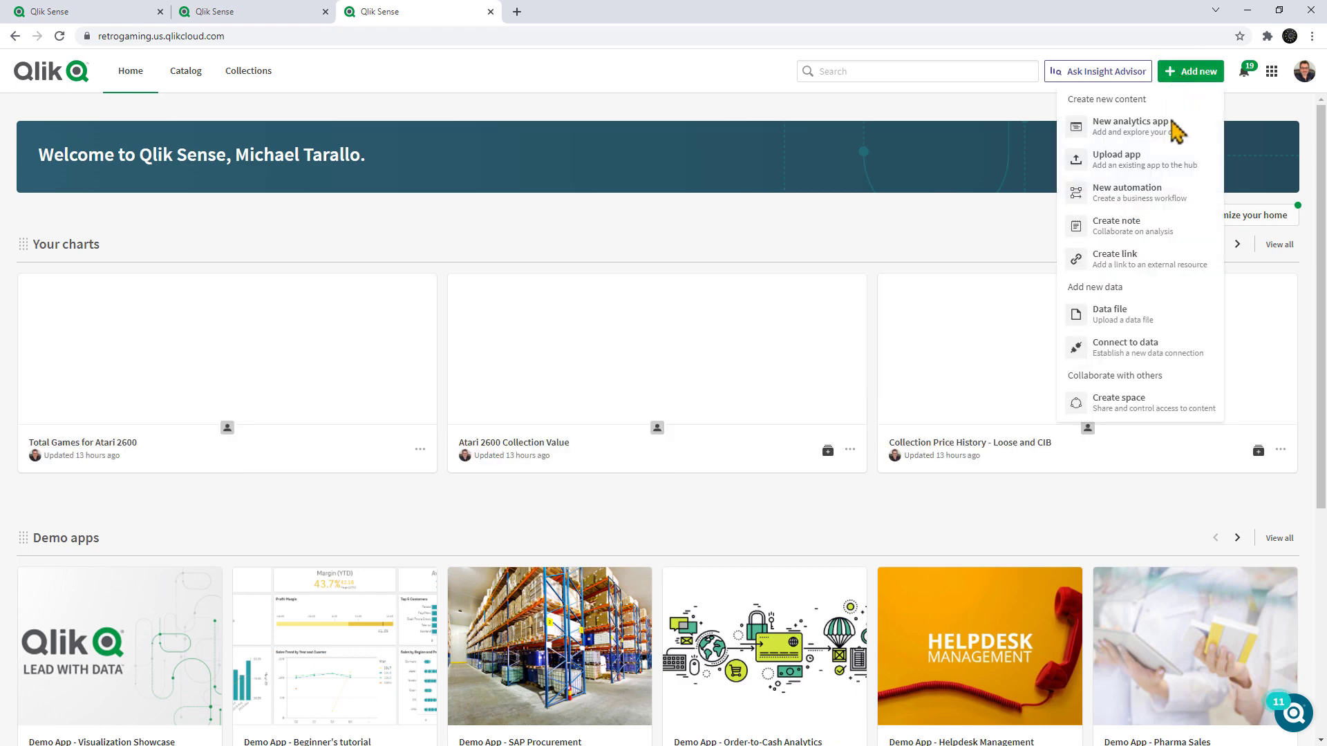
{"action": "left_click", "coordinate": [1173, 130]}
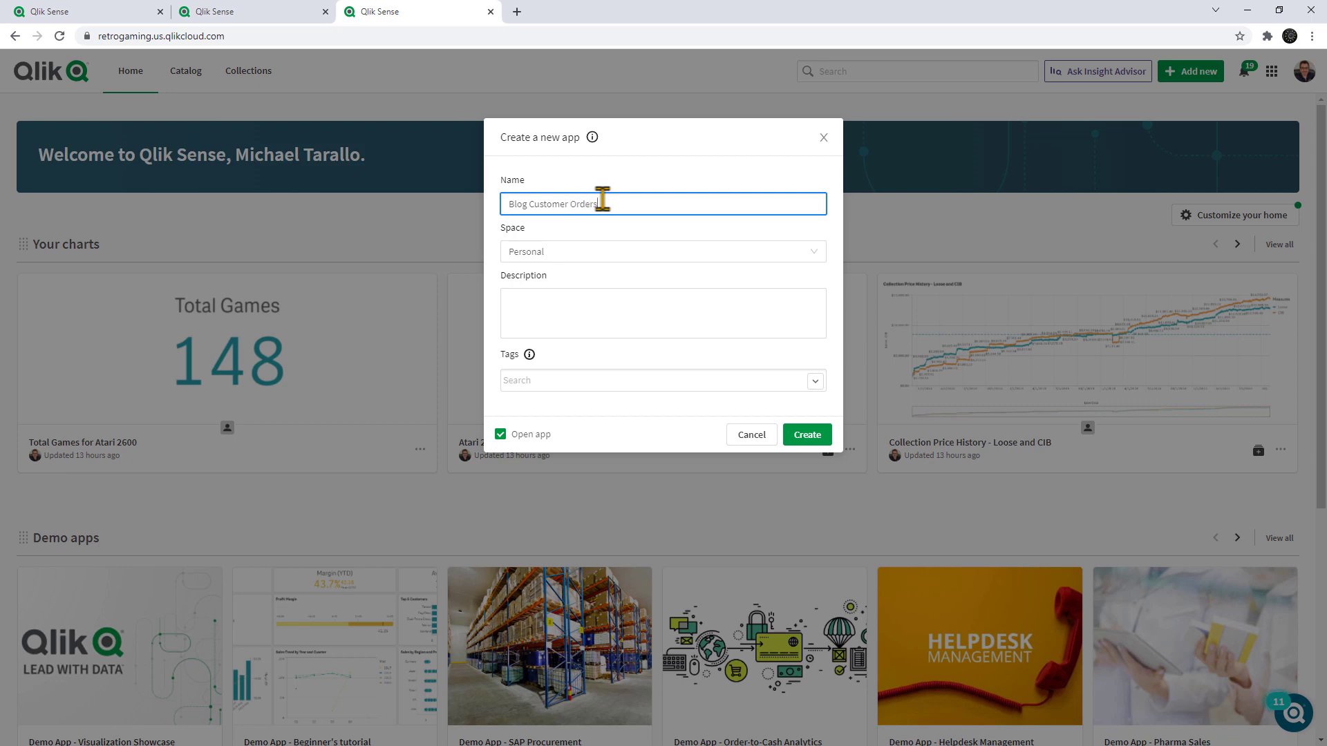
{"action": "left_click", "coordinate": [625, 255]}
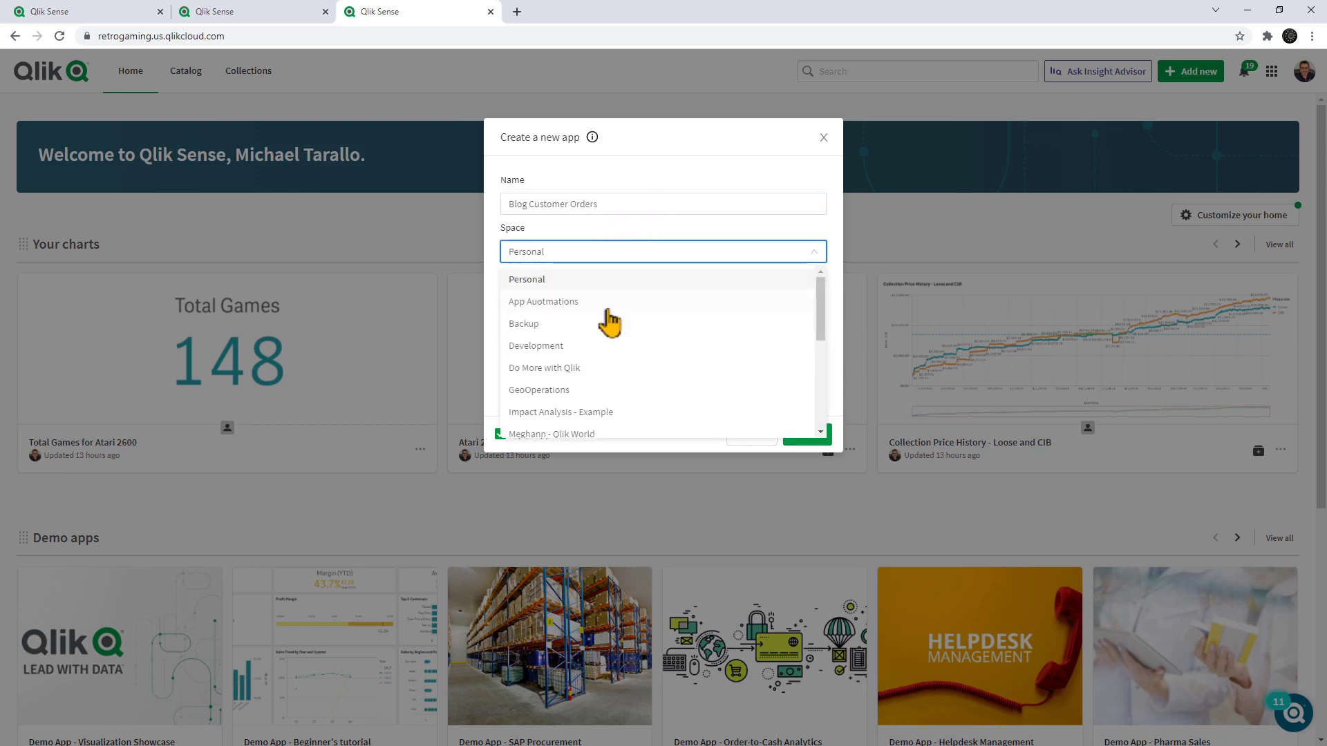
{"action": "scroll", "coordinate": [602, 321], "scroll_direction": "down", "scroll_amount": 1}
{"action": "left_click", "coordinate": [592, 297]}
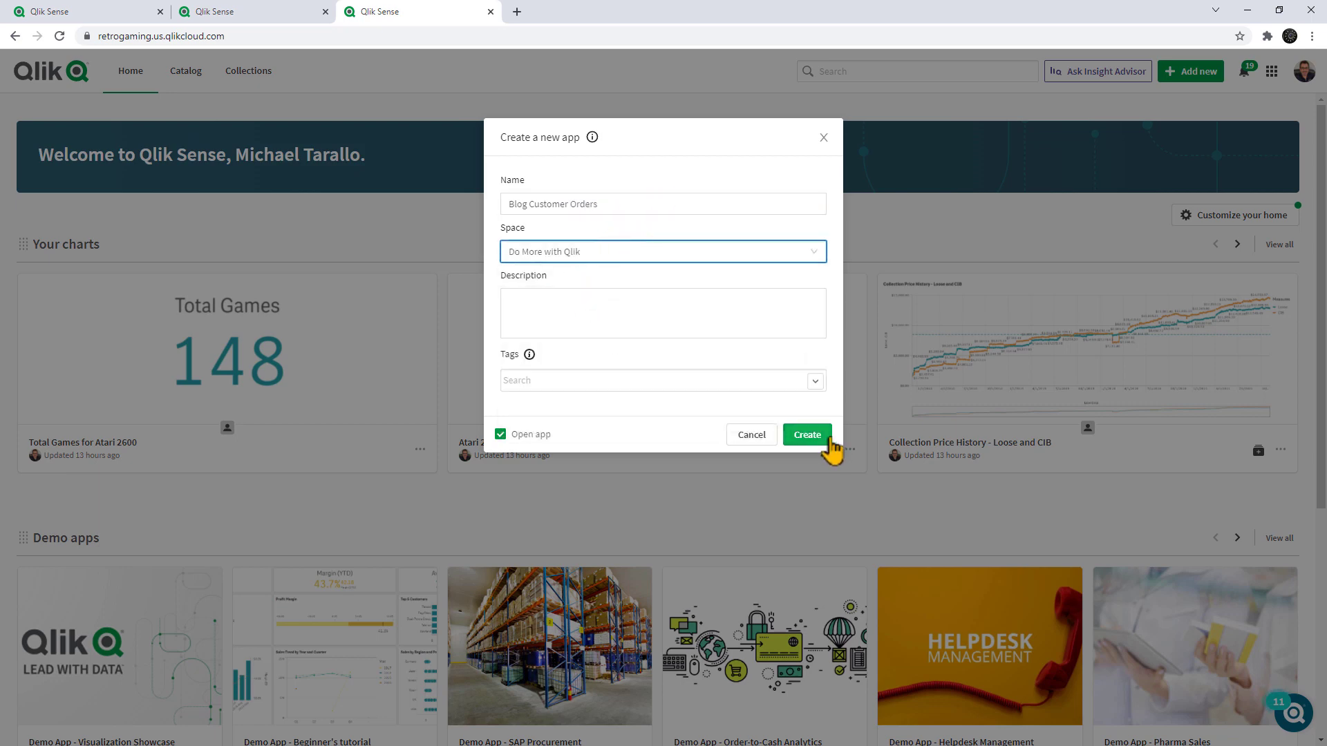
{"action": "left_click", "coordinate": [828, 438]}
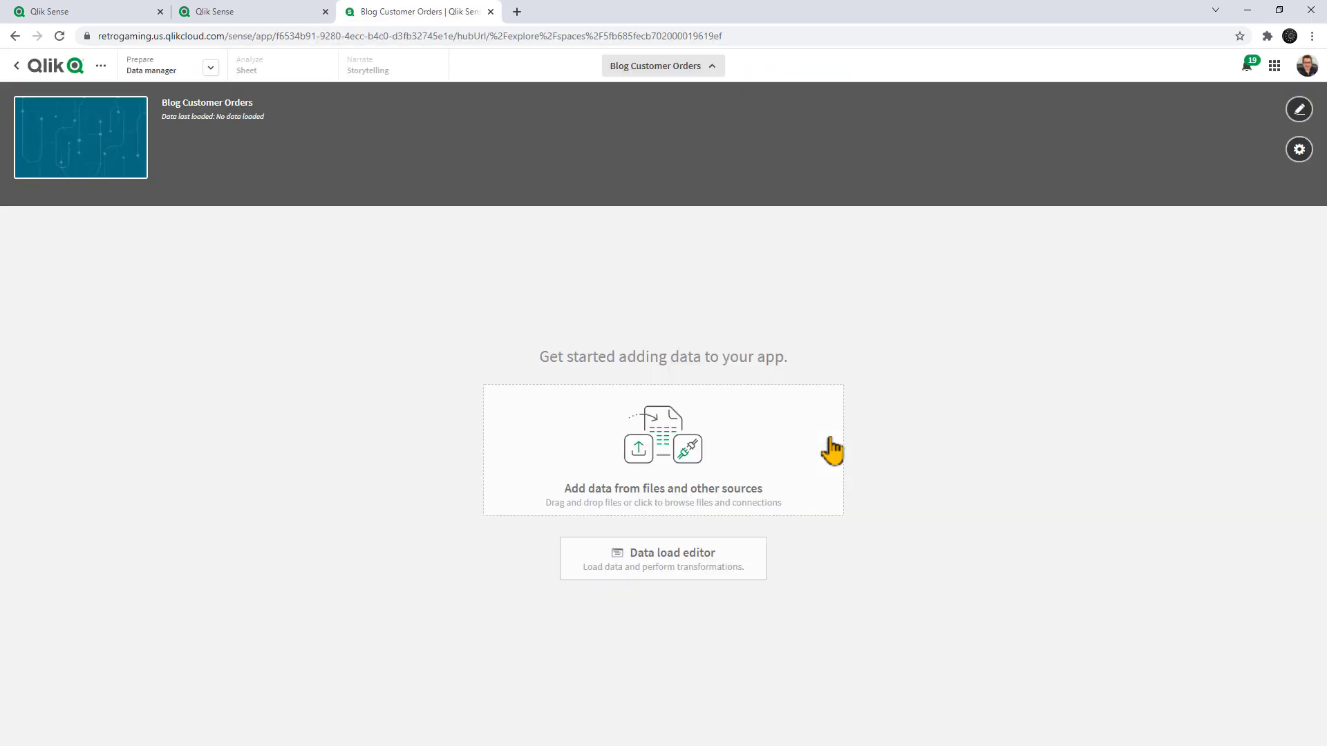
- Load test_data.csv from the Personal Dropbox connection's RGB > export folder into the app
{"action": "left_click", "coordinate": [831, 449]}
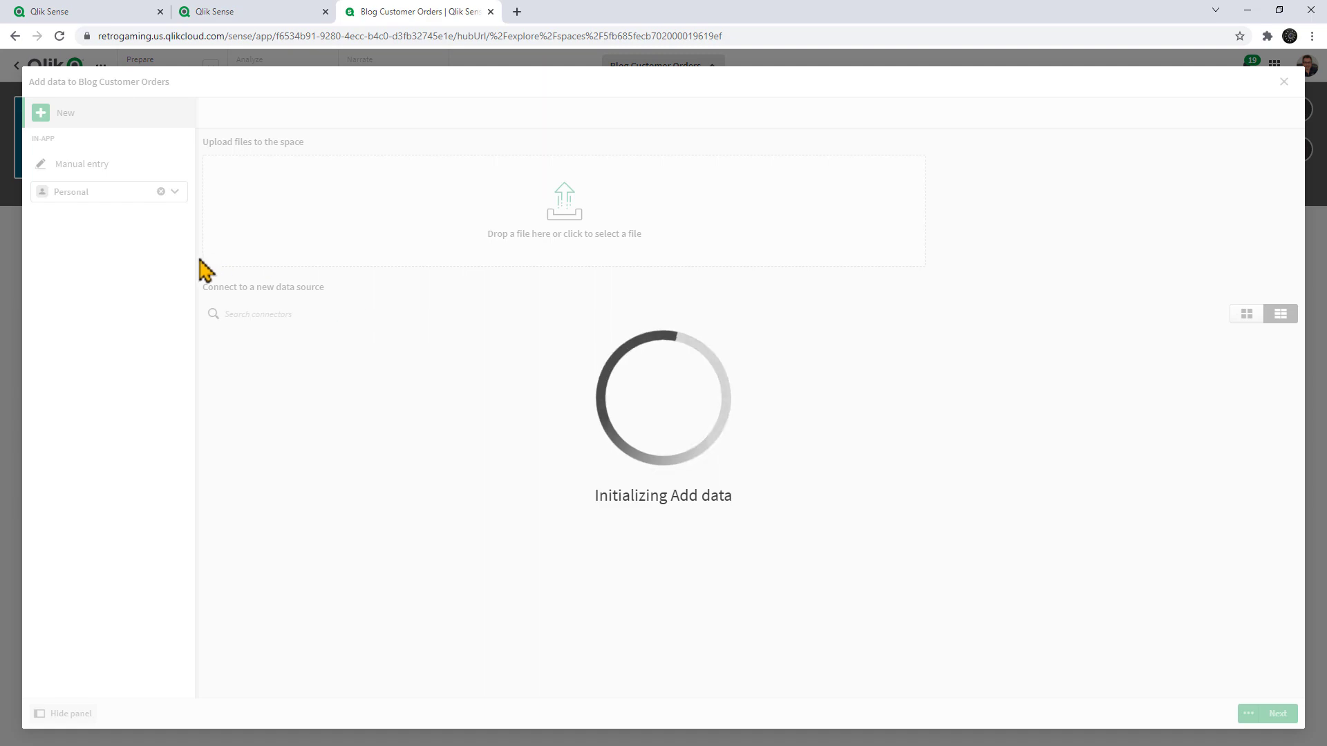
{"action": "left_click", "coordinate": [151, 223]}
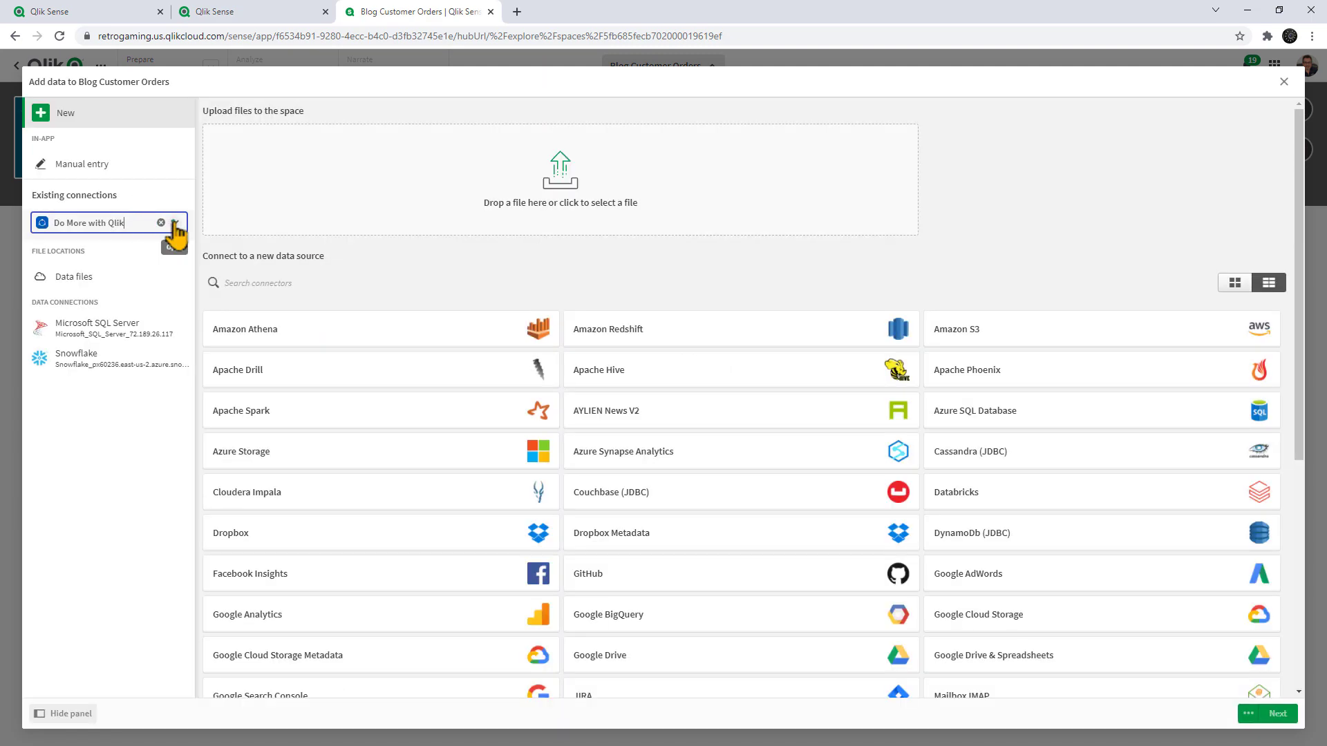
{"action": "left_click", "coordinate": [174, 224]}
{"action": "left_click", "coordinate": [105, 254]}
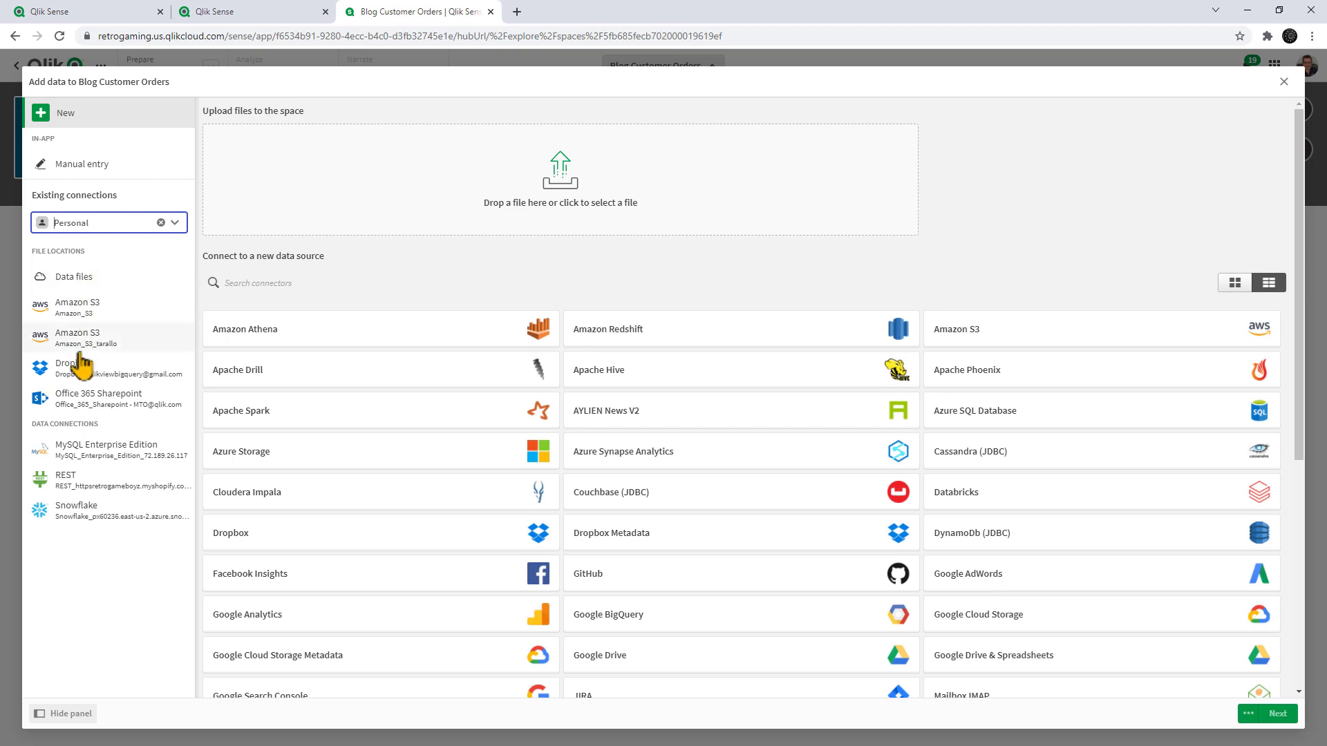
{"action": "left_click", "coordinate": [91, 373]}
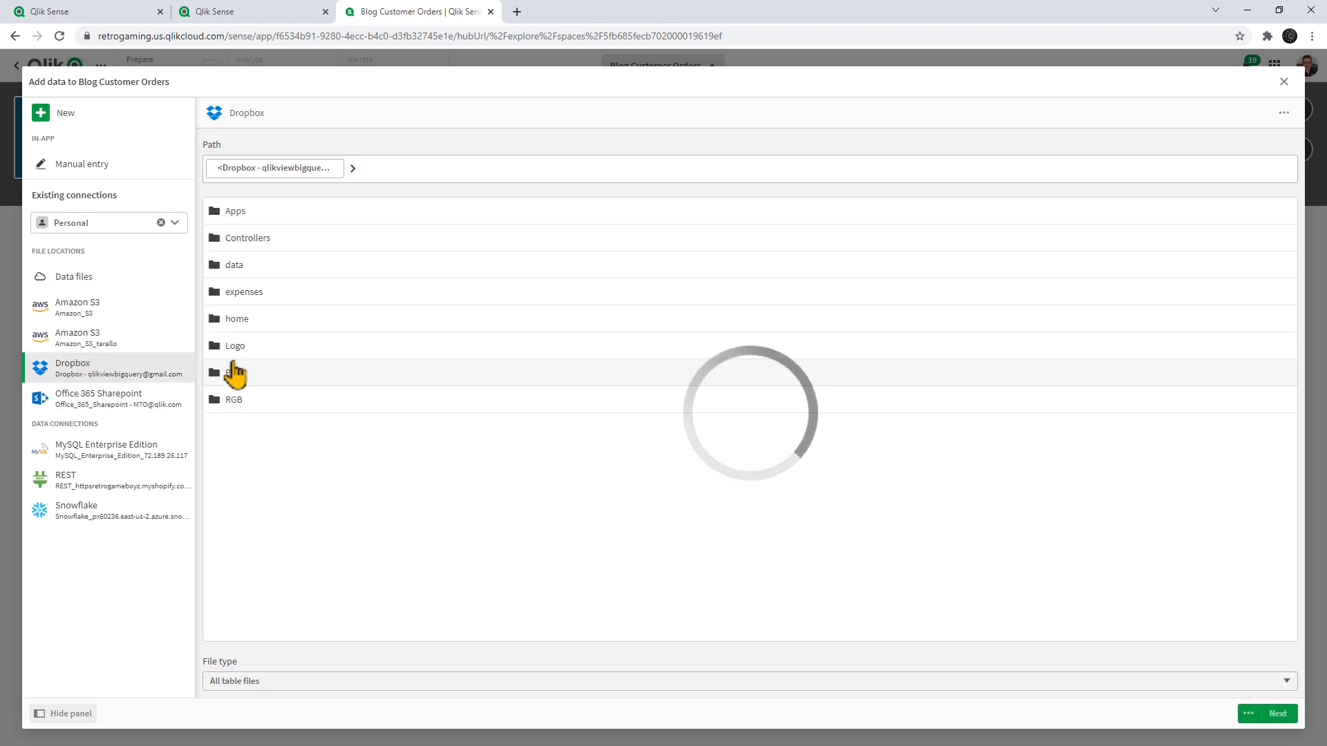
{"action": "left_click", "coordinate": [256, 402]}
{"action": "left_click", "coordinate": [267, 327]}
{"action": "left_click", "coordinate": [289, 320]}
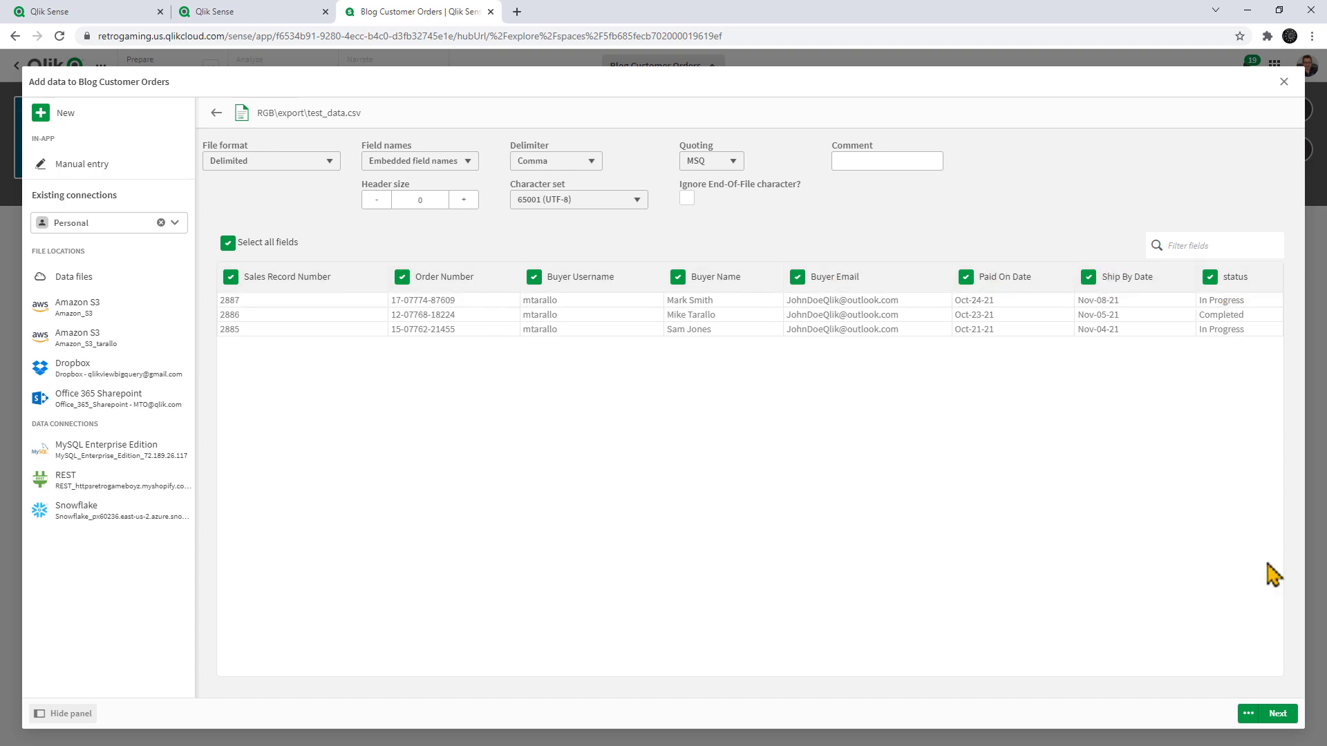
{"action": "left_click", "coordinate": [1278, 714]}
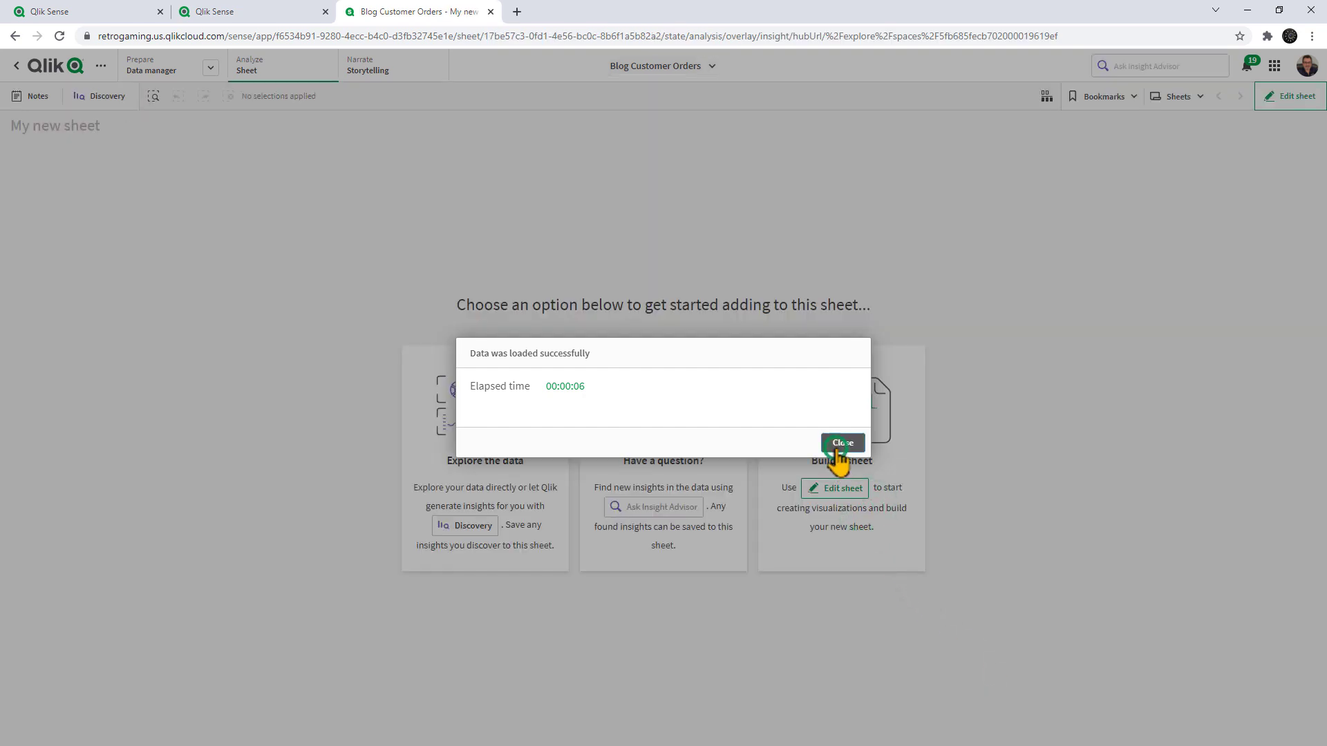
- Place a table on the new sheet with Sales Record Number as its first column
{"action": "left_click", "coordinate": [836, 448]}
{"action": "left_click", "coordinate": [840, 489]}
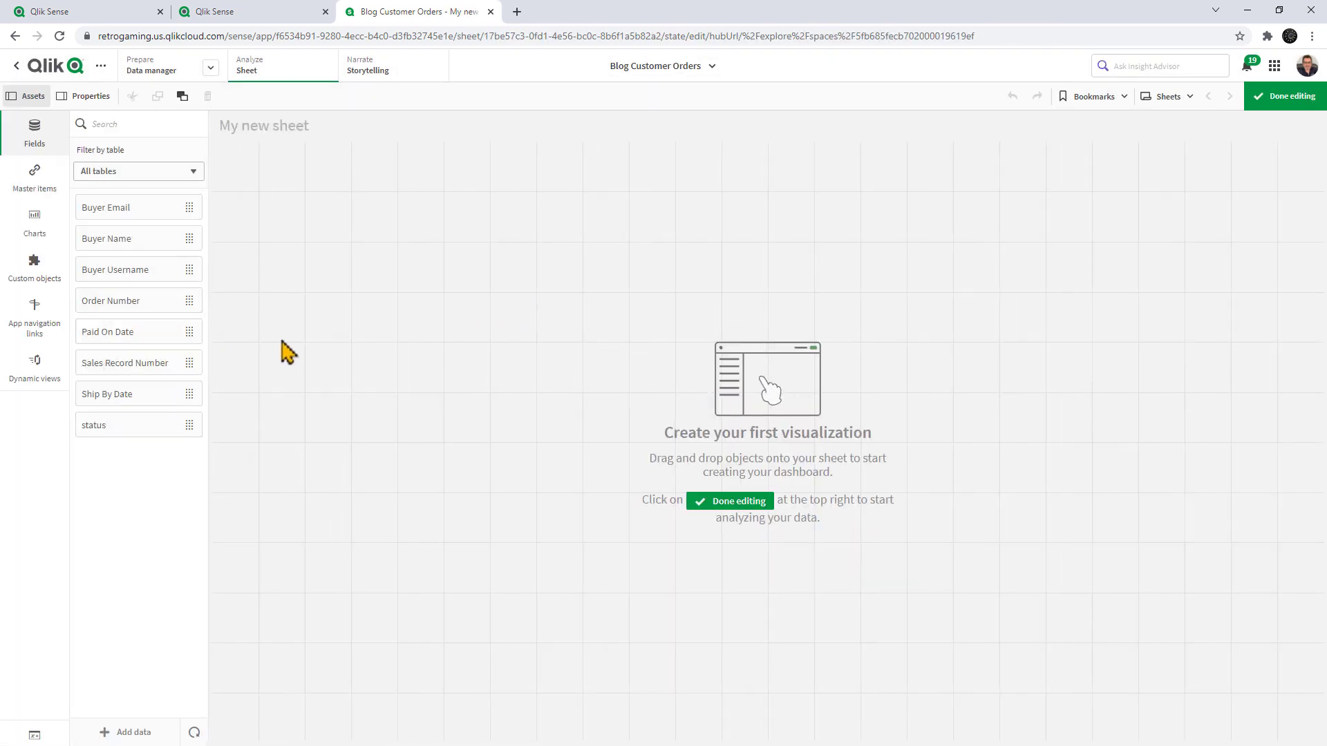
{"action": "left_click", "coordinate": [35, 220]}
{"action": "scroll", "coordinate": [118, 542], "scroll_direction": "down", "scroll_amount": 2}
{"action": "left_click_drag", "start_coordinate": [123, 631], "coordinate": [332, 334]}
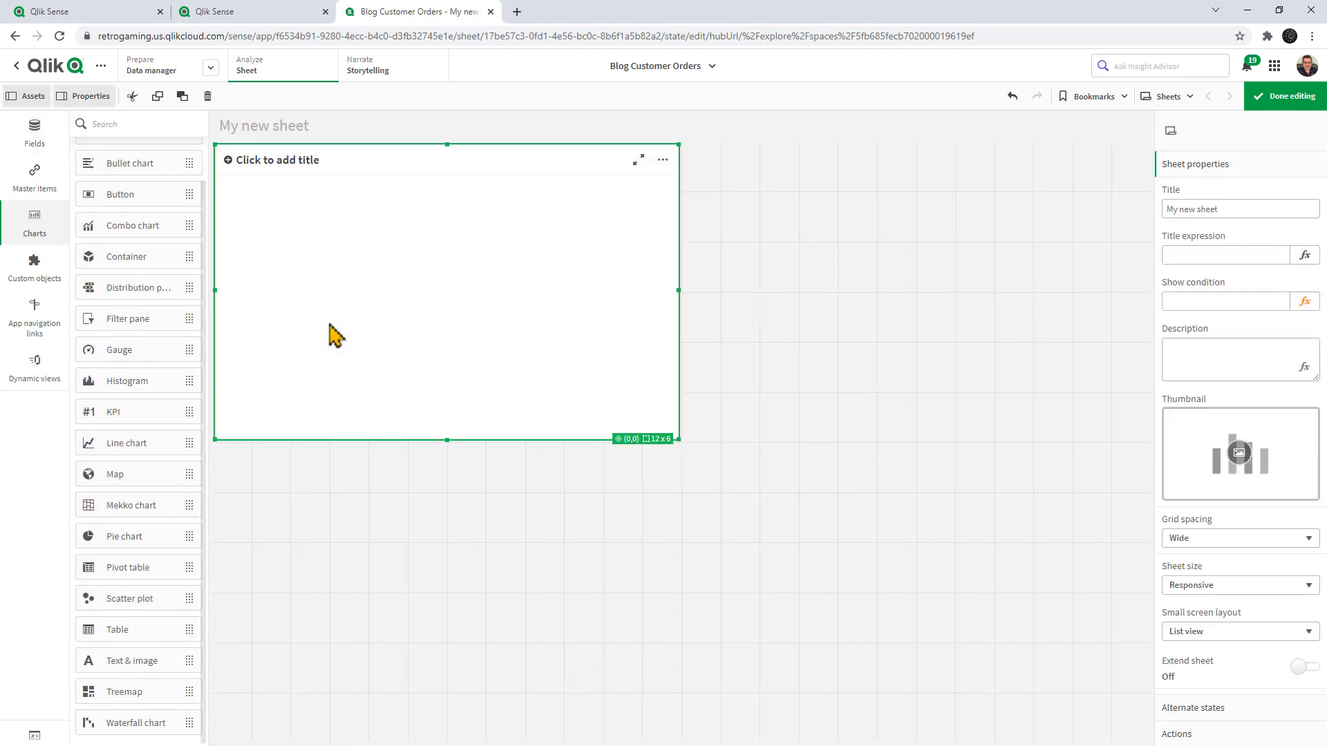
{"action": "left_click", "coordinate": [424, 303]}
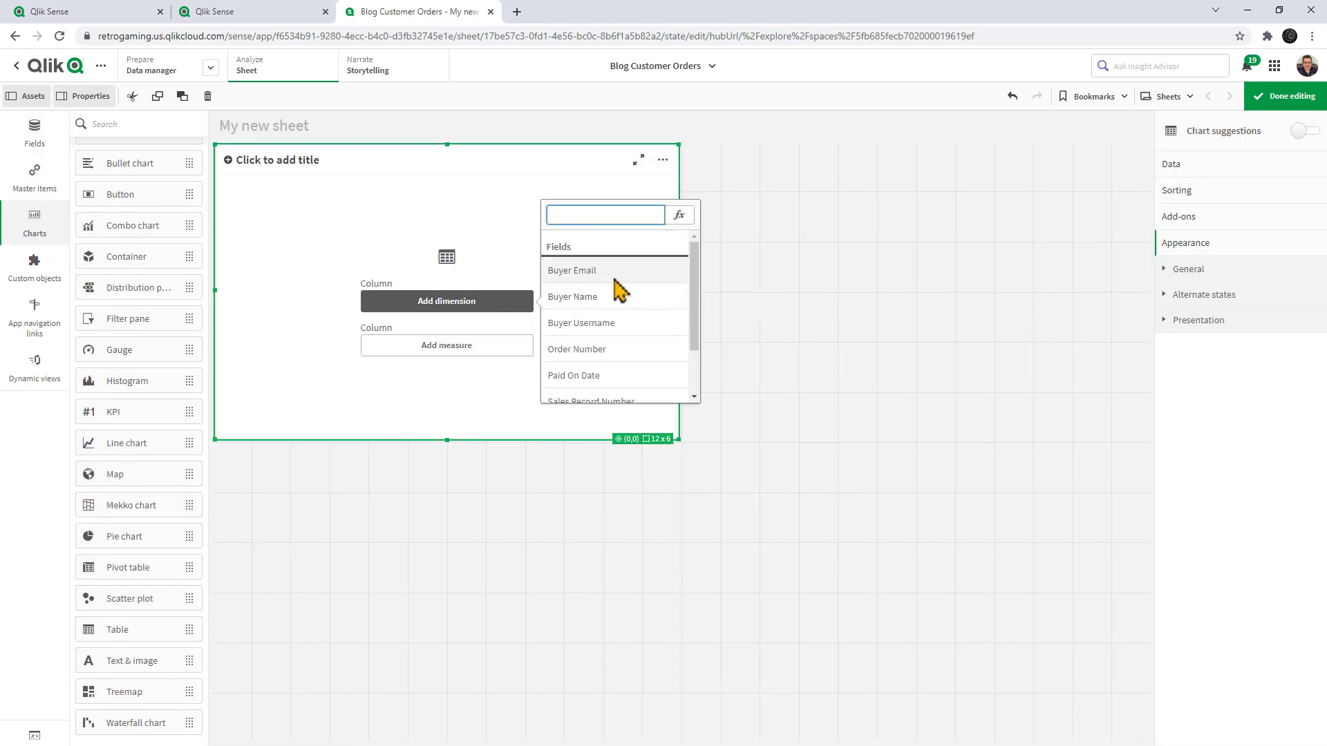
{"action": "scroll", "coordinate": [622, 318], "scroll_direction": "down", "scroll_amount": 2}
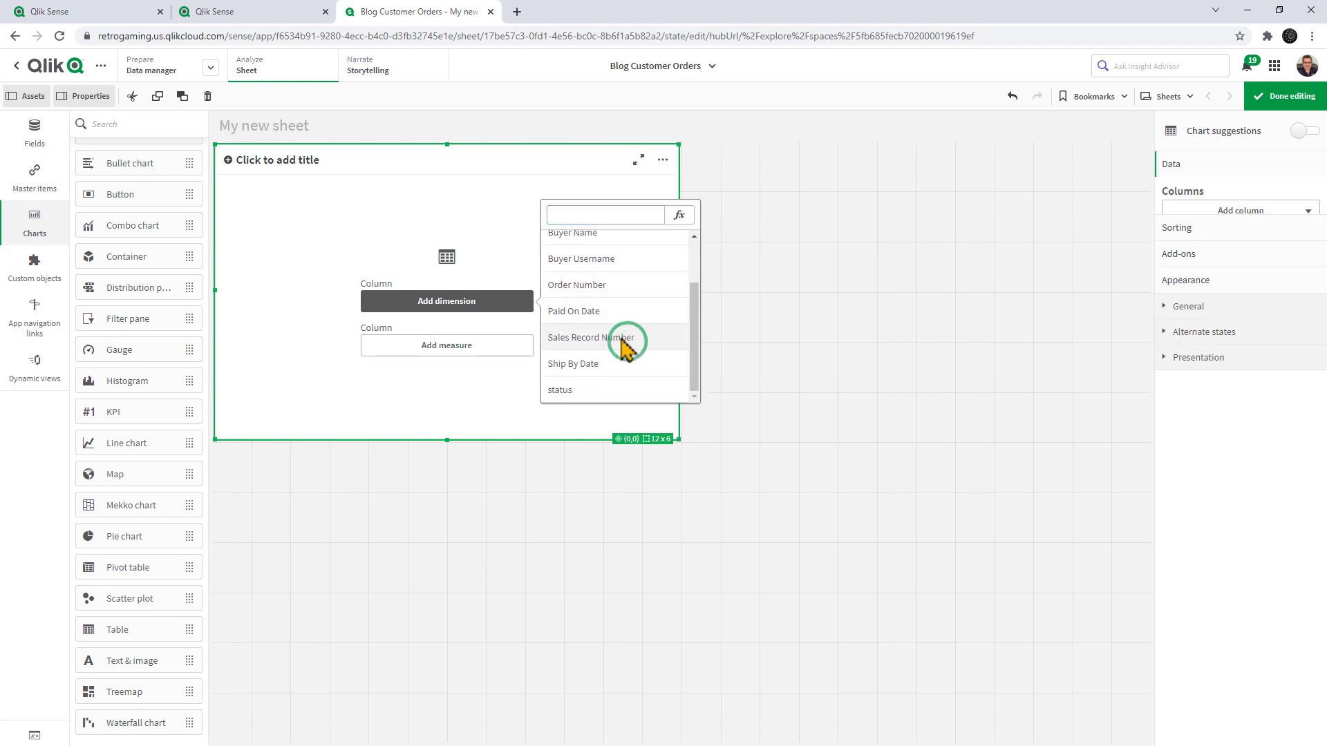
{"action": "left_click", "coordinate": [624, 342]}
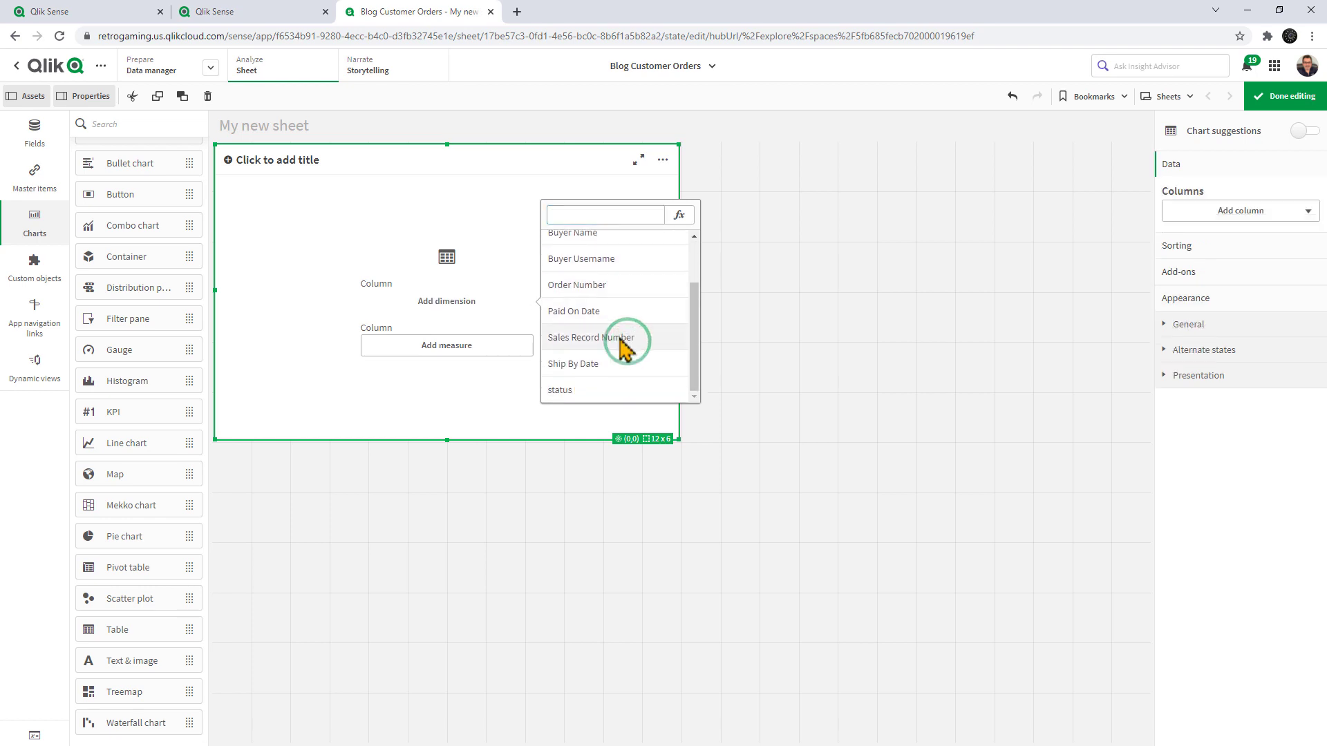
- Add Buyer Name, Order Number, Buyer Email, Paid On Date, Ship By Date and status columns
{"action": "left_click", "coordinate": [34, 138]}
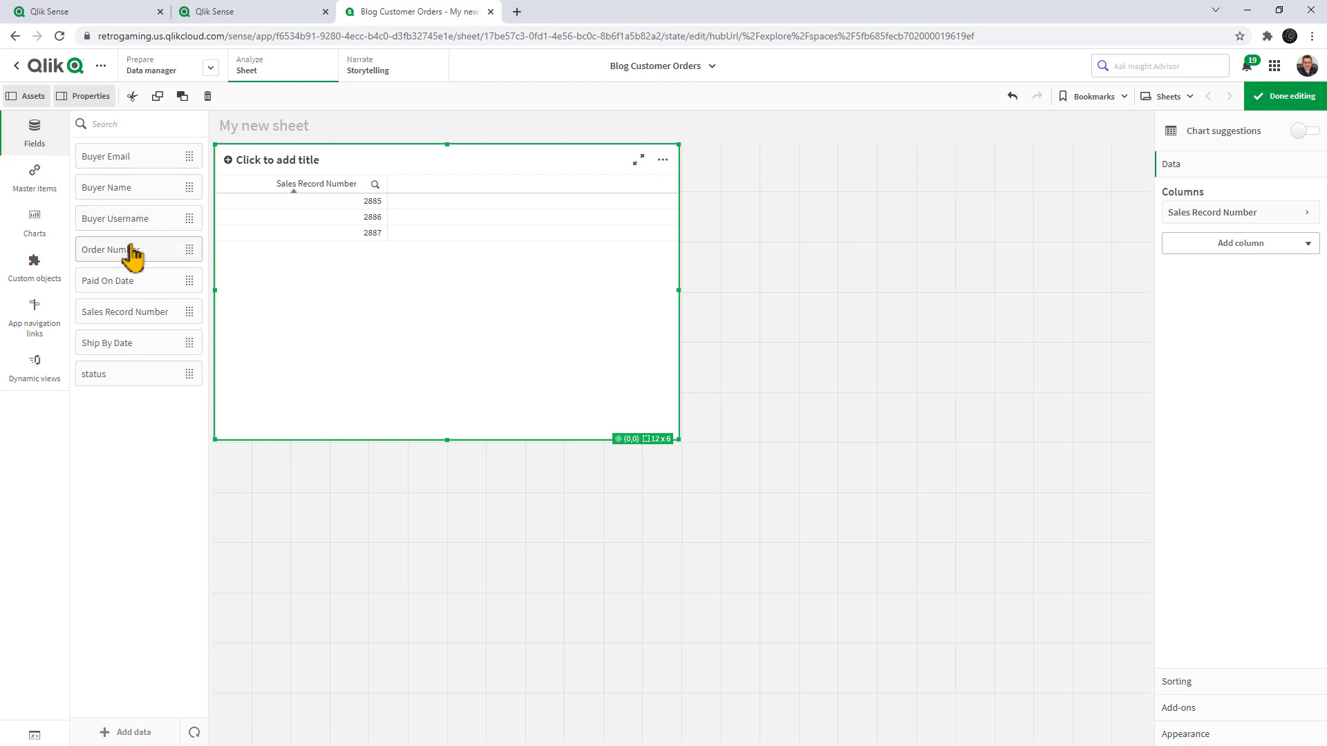
{"action": "left_click_drag", "start_coordinate": [132, 193], "coordinate": [377, 294]}
{"action": "left_click", "coordinate": [382, 253]}
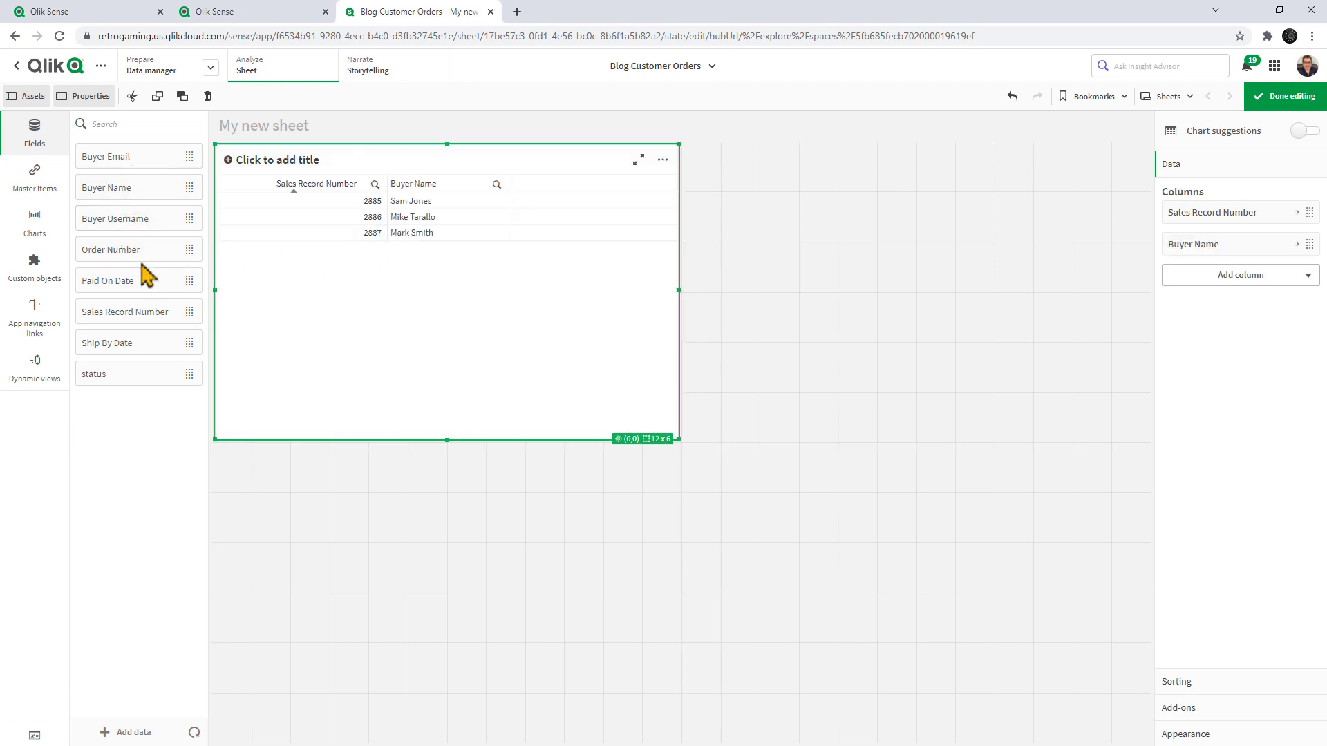
{"action": "left_click_drag", "start_coordinate": [135, 255], "coordinate": [377, 301]}
{"action": "left_click", "coordinate": [377, 256]}
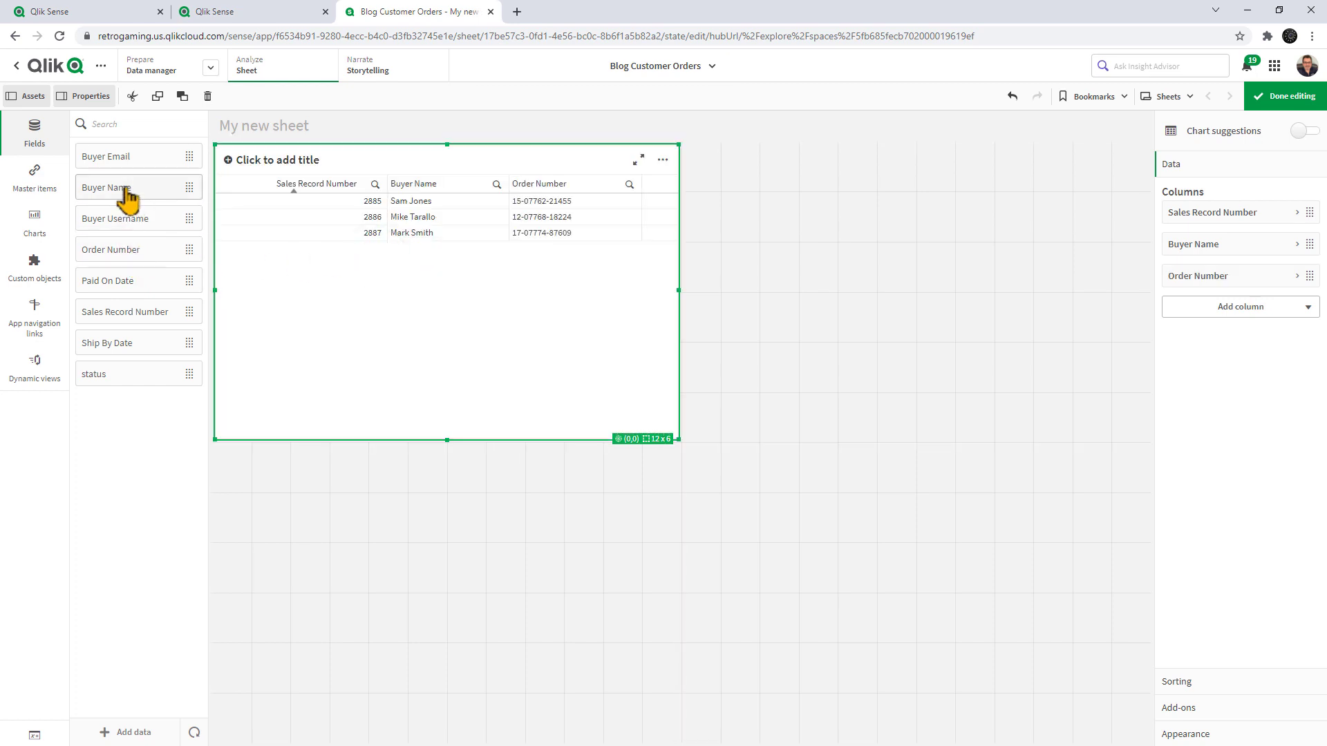
{"action": "left_click_drag", "start_coordinate": [120, 160], "coordinate": [403, 280]}
{"action": "left_click", "coordinate": [395, 257]}
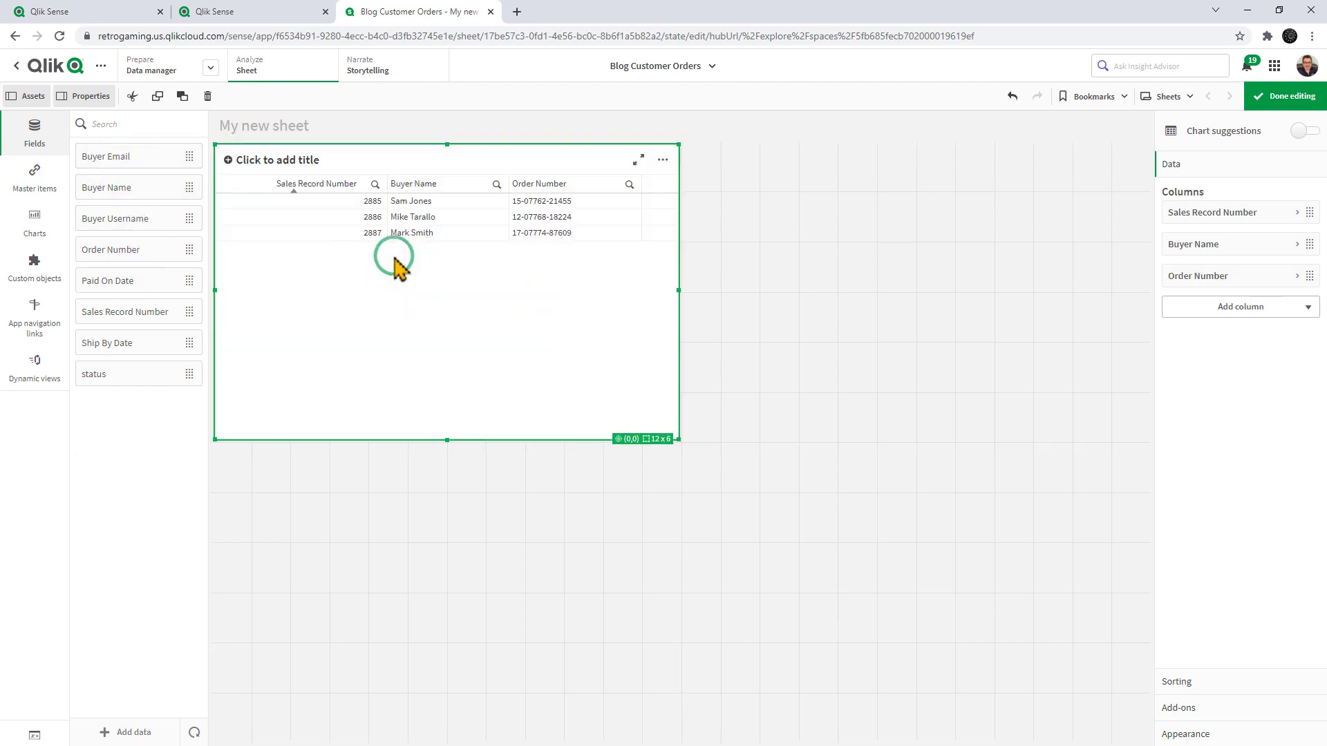
{"action": "left_click_drag", "start_coordinate": [157, 284], "coordinate": [400, 302]}
{"action": "left_click", "coordinate": [405, 273]}
{"action": "left_click_drag", "start_coordinate": [127, 344], "coordinate": [425, 311]}
{"action": "left_click", "coordinate": [412, 260]}
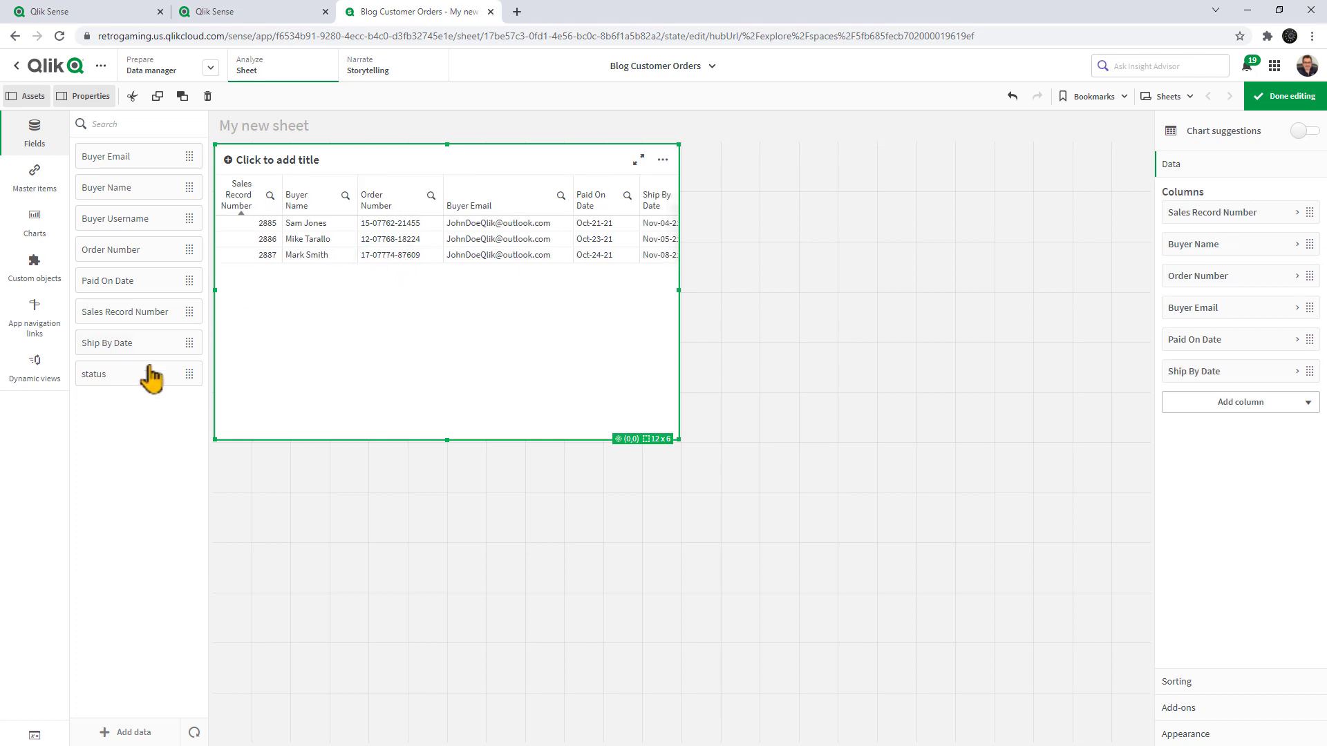
{"action": "left_click_drag", "start_coordinate": [148, 378], "coordinate": [434, 339]}
{"action": "left_click", "coordinate": [411, 252]}
- Widen the table to fit all columns and title it 'Customer Information'
{"action": "left_click_drag", "start_coordinate": [777, 456], "coordinate": [1018, 461]}
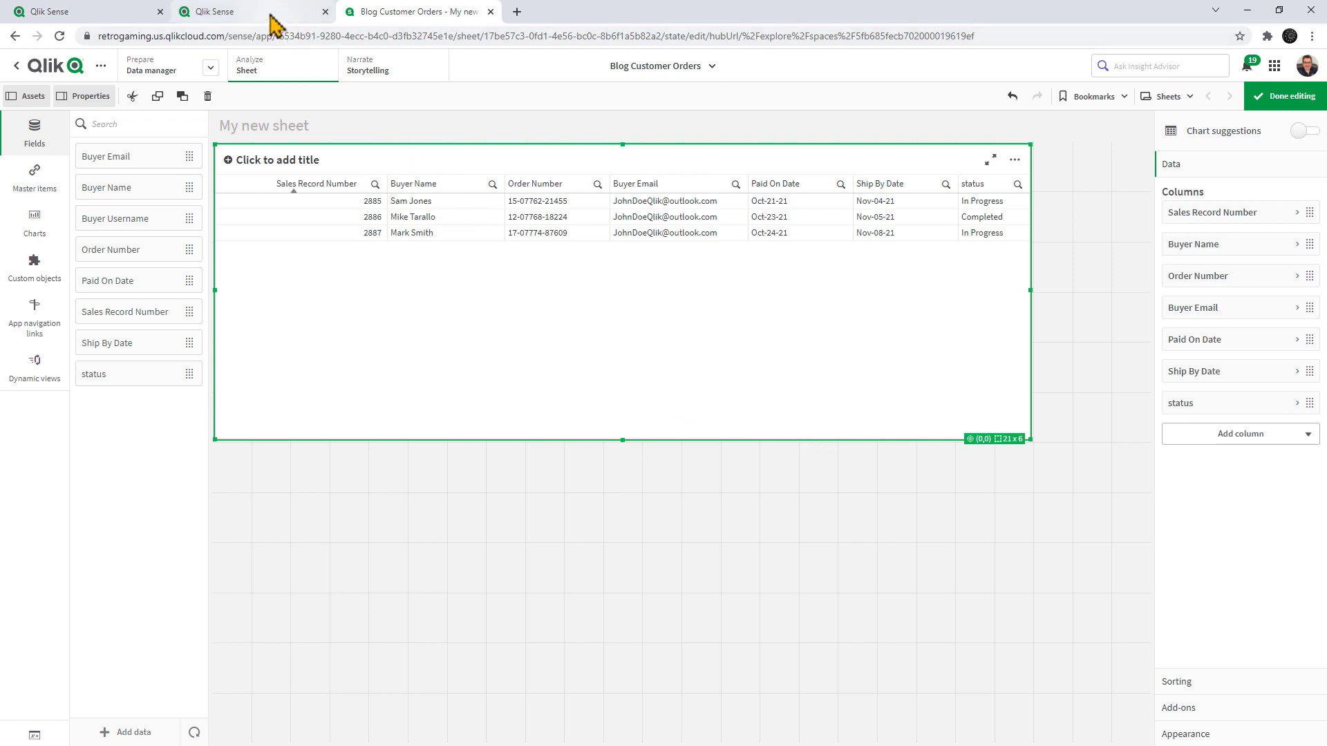
{"action": "left_click", "coordinate": [281, 160]}
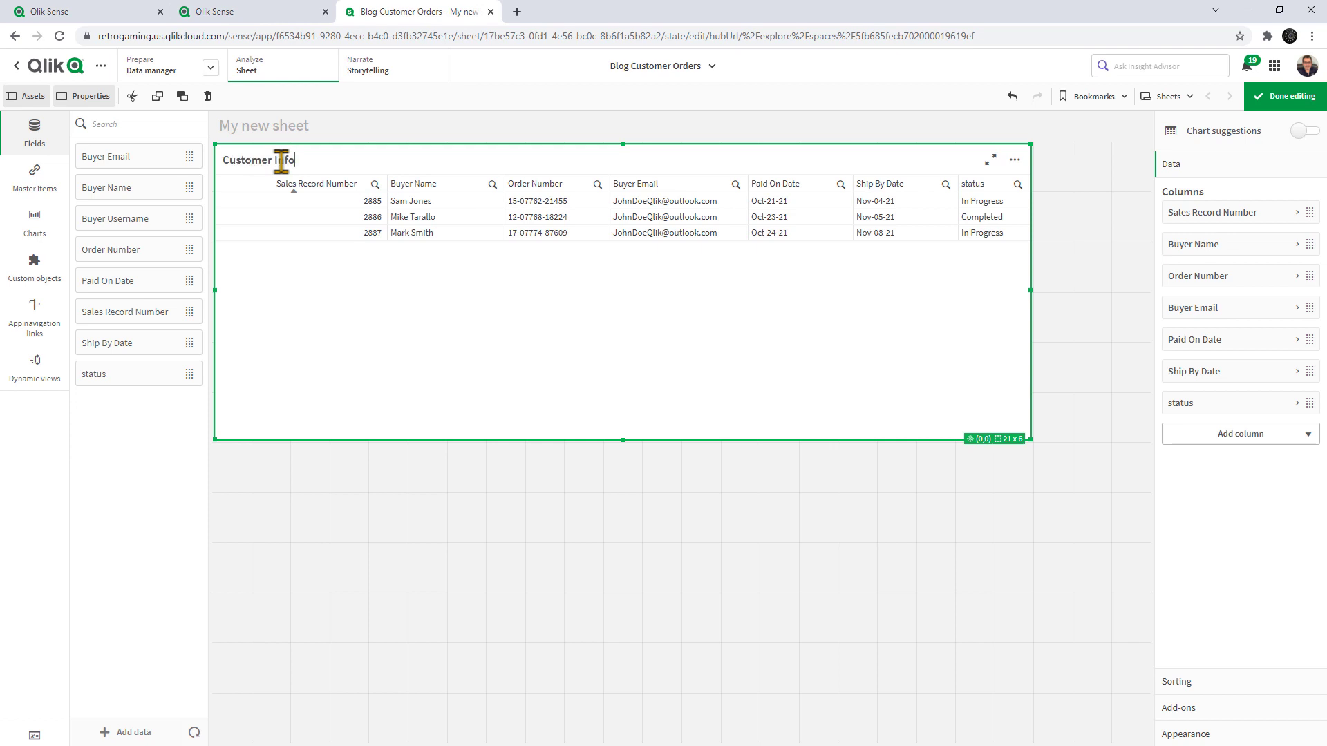
{"action": "type", "text": "Customer Information"}
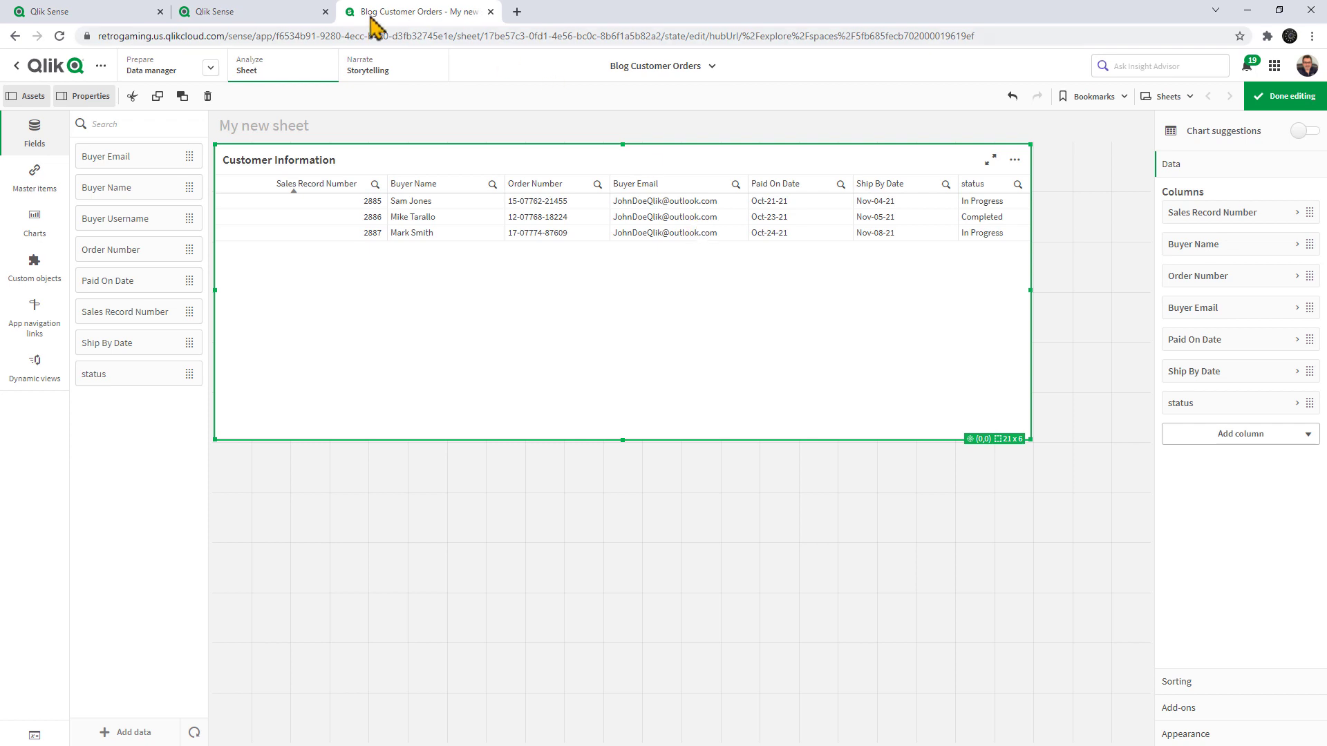
- Set the automation's Start block to run when triggered
{"action": "left_click", "coordinate": [280, 15]}
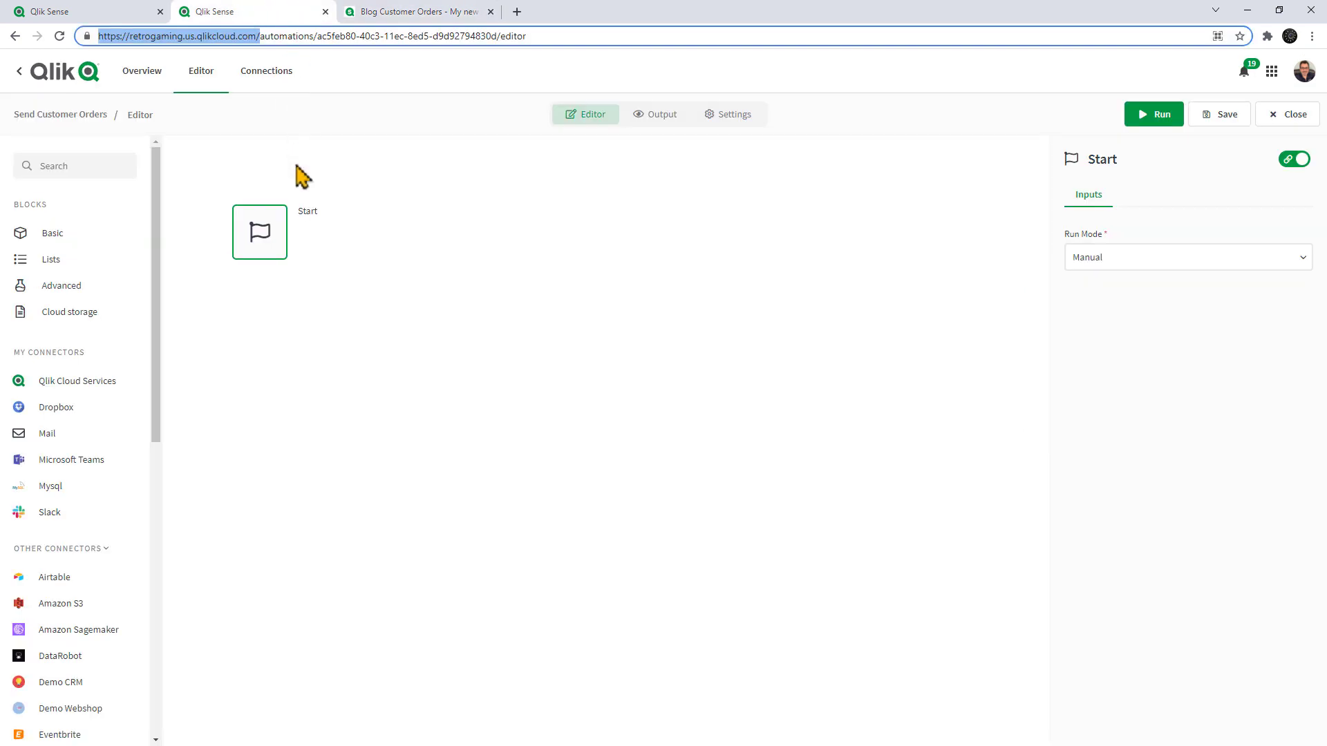
{"action": "left_click", "coordinate": [271, 238]}
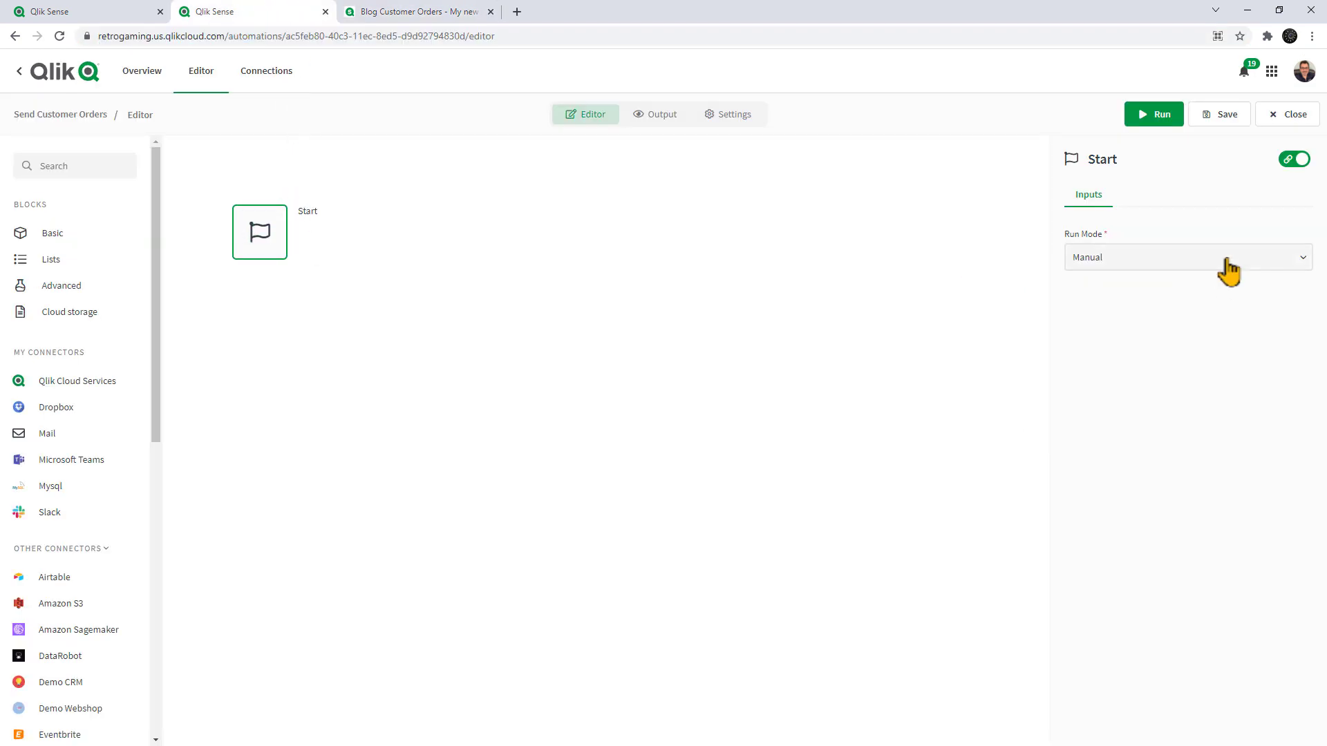
{"action": "left_click", "coordinate": [1089, 266]}
{"action": "left_click", "coordinate": [1094, 341]}
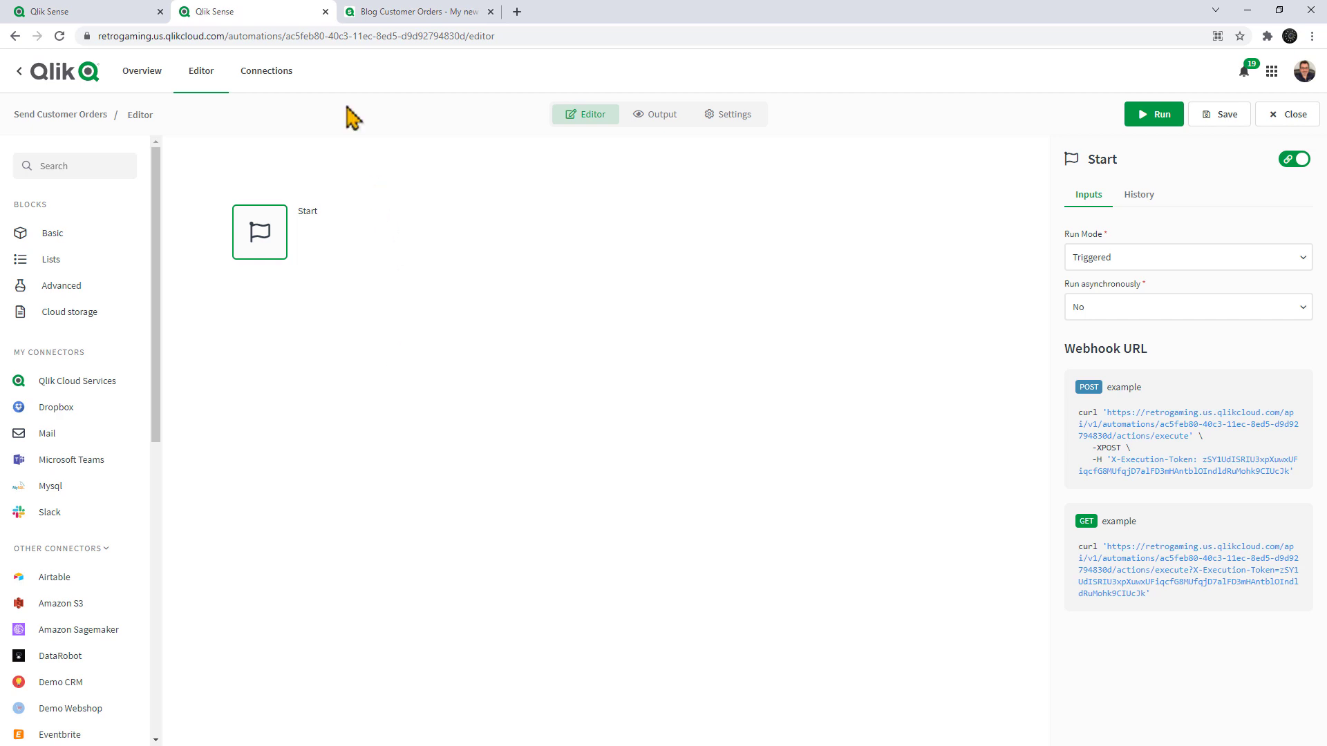
- Switch between the Blog Customer Orders sheet and the automation, ending on the sheet
{"action": "left_click", "coordinate": [382, 14]}
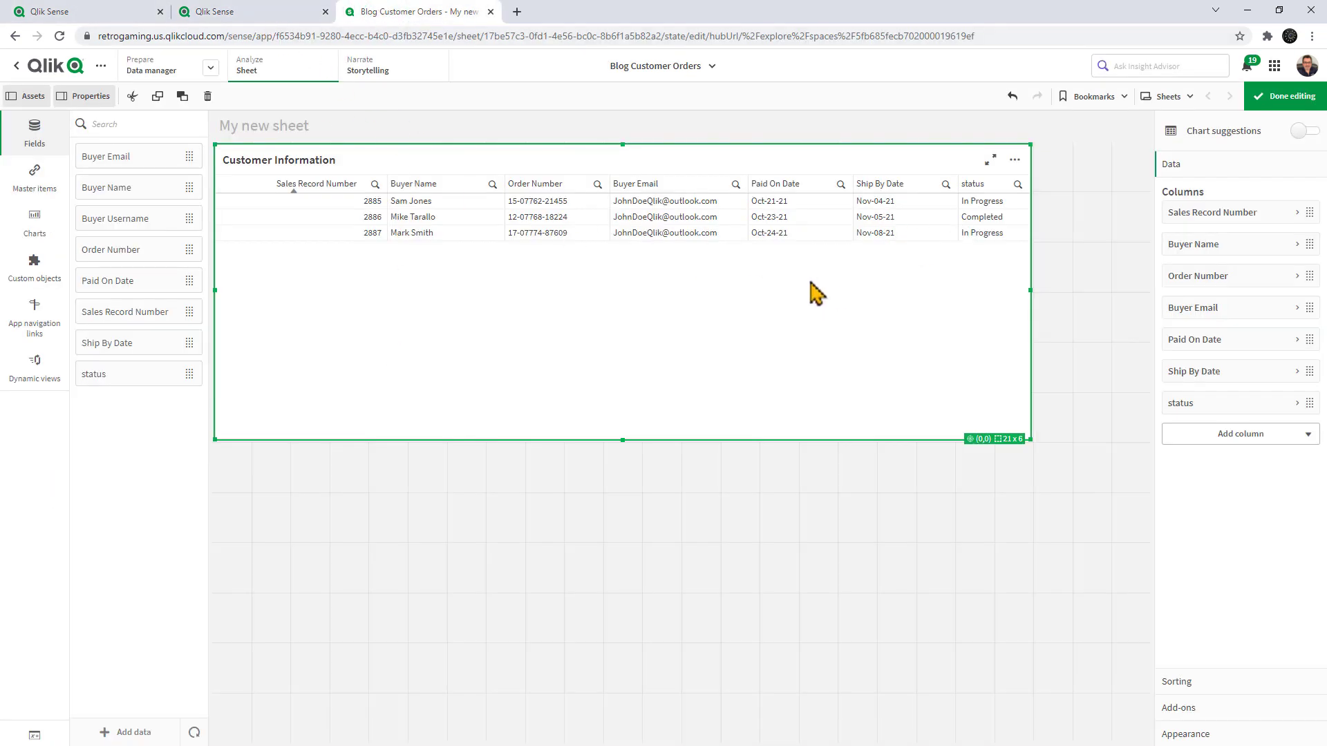
{"action": "left_click", "coordinate": [287, 15]}
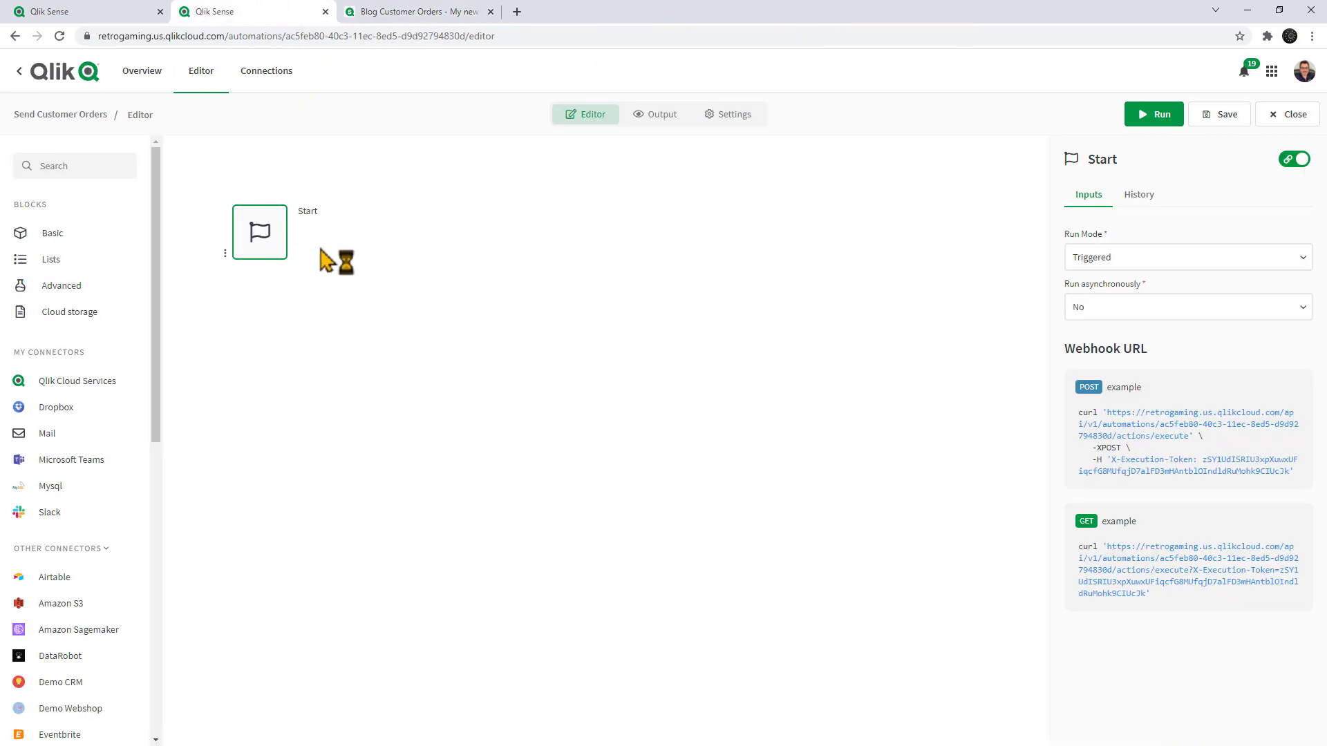
{"action": "left_click", "coordinate": [415, 14]}
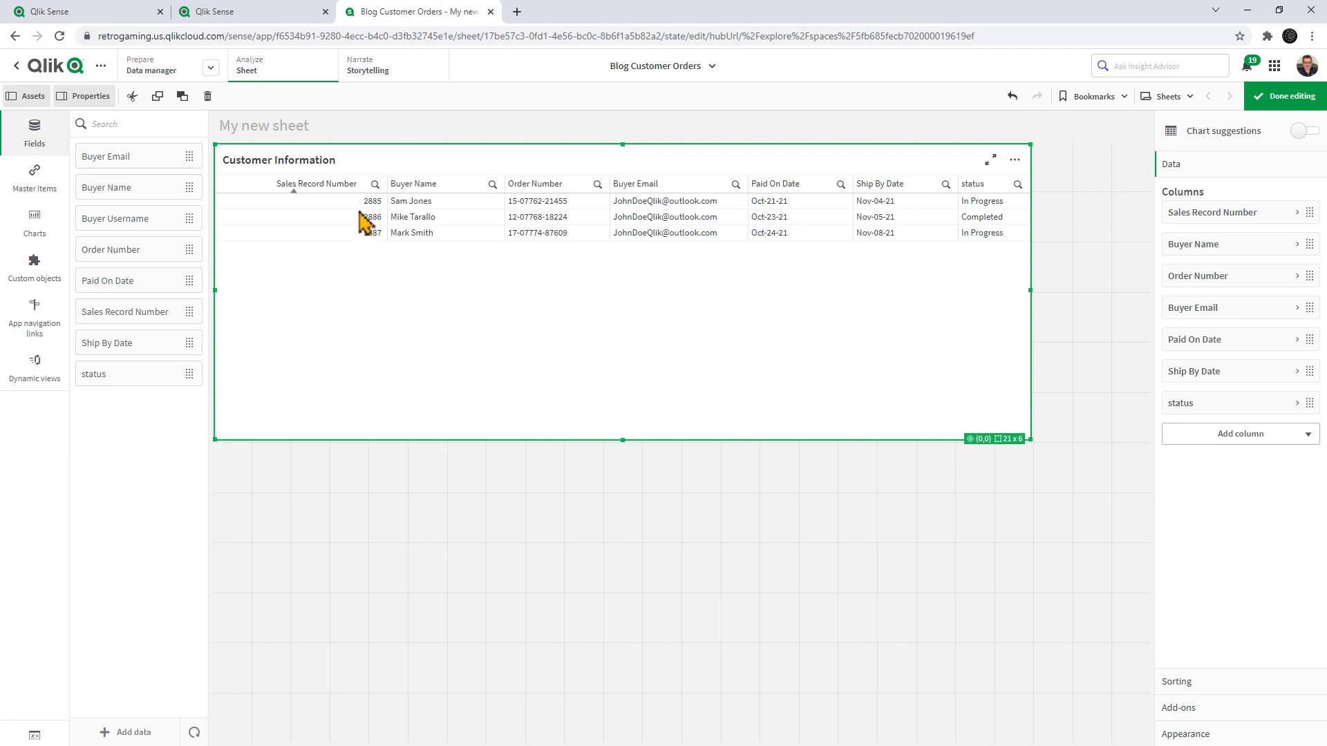
- Search for 'input' and add an Inputs block below the Start block
{"action": "left_click", "coordinate": [251, 13]}
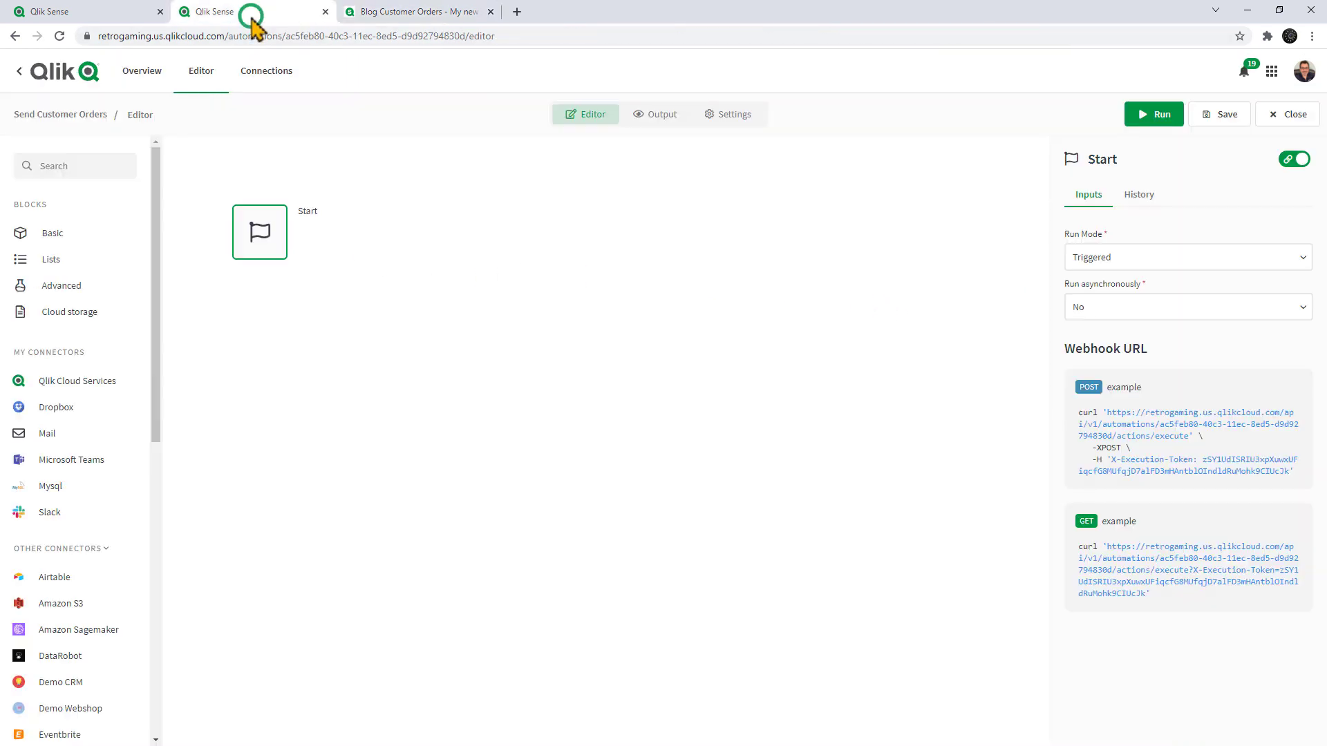
{"action": "left_click", "coordinate": [76, 166]}
{"action": "type", "text": "input"}
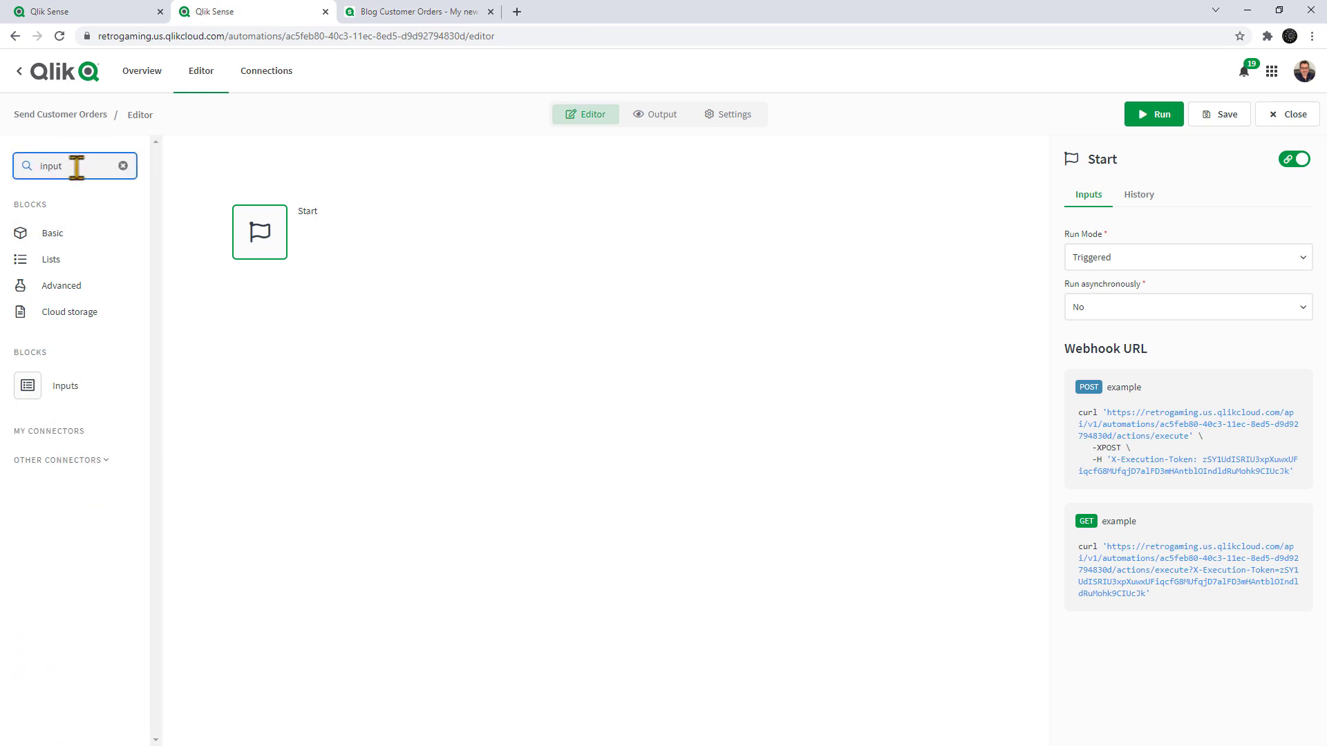
{"action": "left_click_drag", "start_coordinate": [41, 379], "coordinate": [259, 304]}
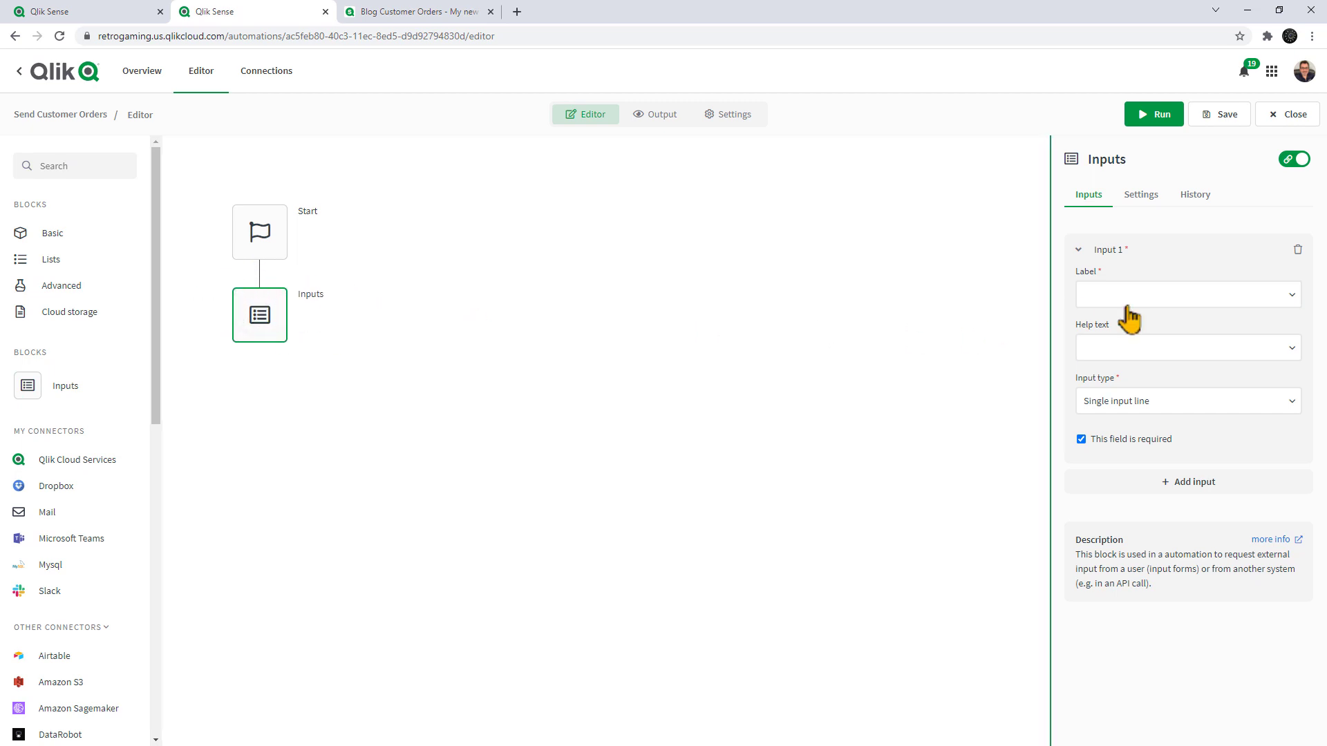
- Label Input 1 'salesrecnum' and view the Start block's webhook URL
{"action": "left_click", "coordinate": [1189, 297]}
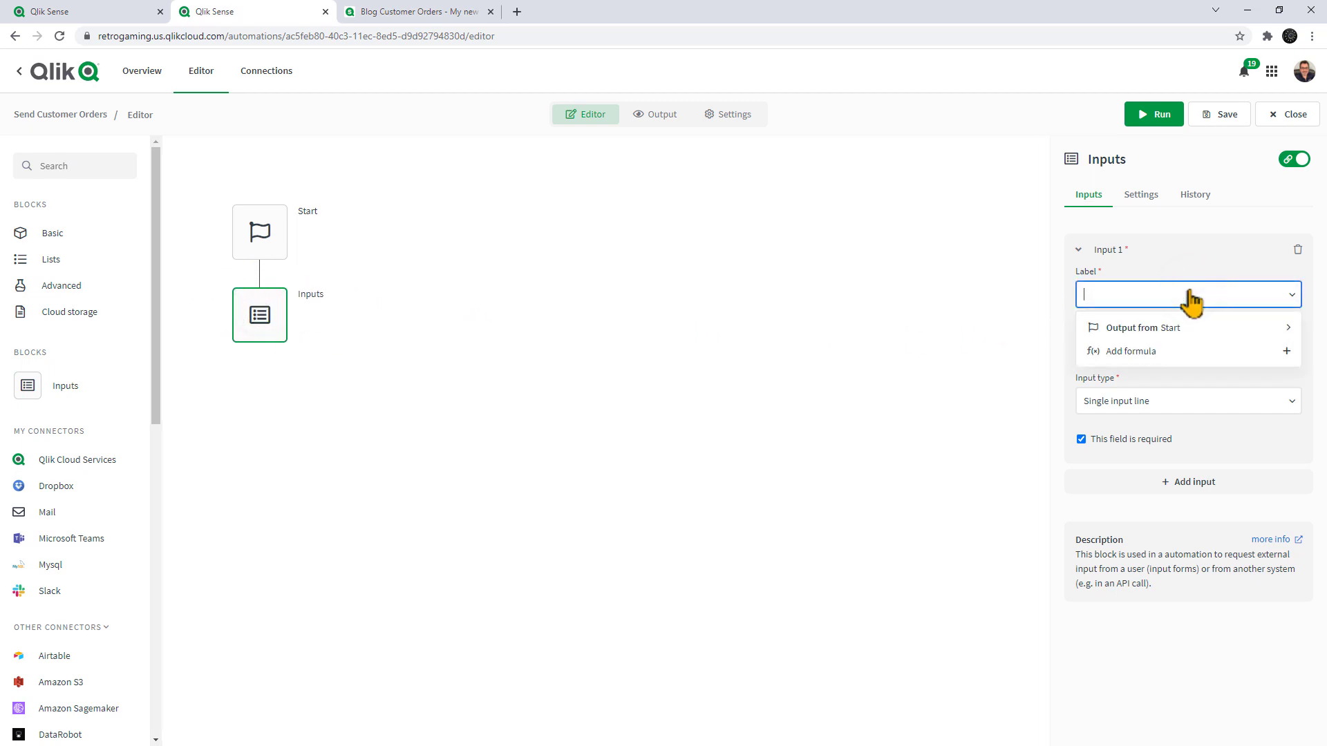
{"action": "left_click", "coordinate": [1175, 255]}
{"action": "left_click", "coordinate": [1082, 256]}
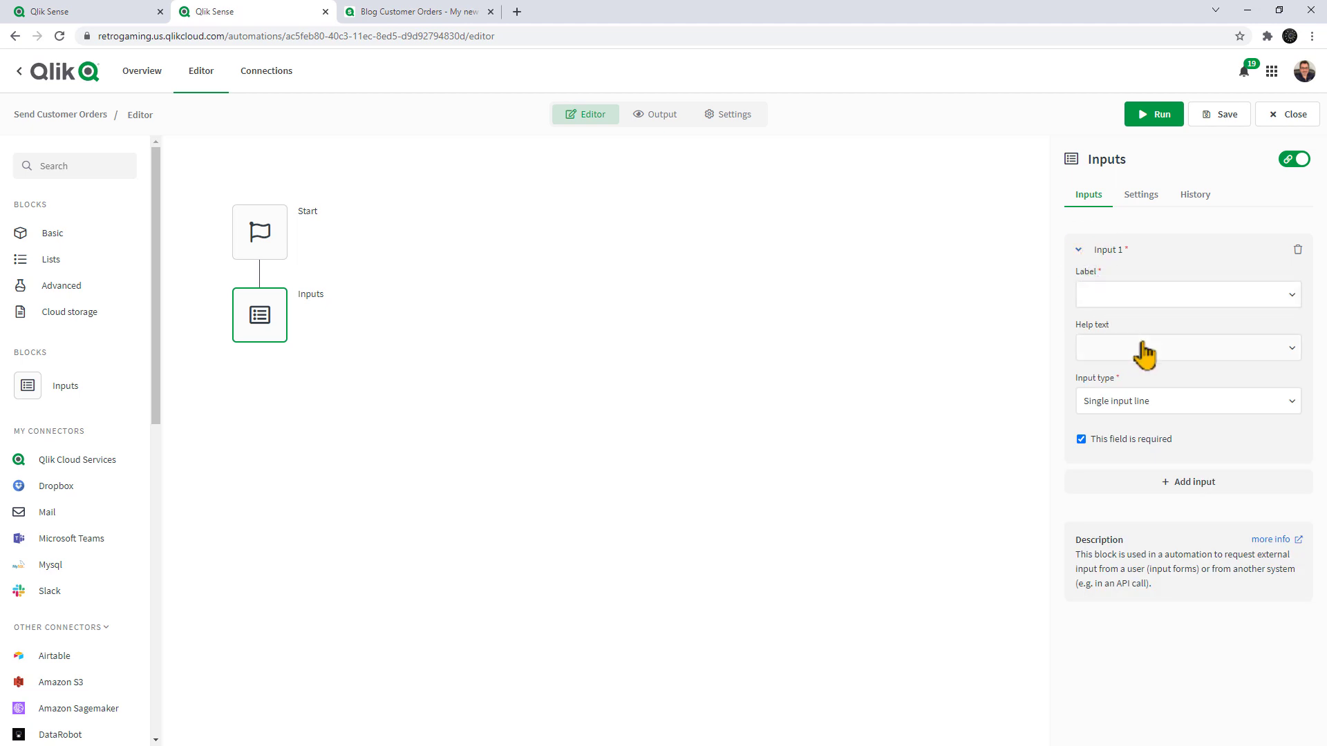
{"action": "left_click", "coordinate": [1142, 291]}
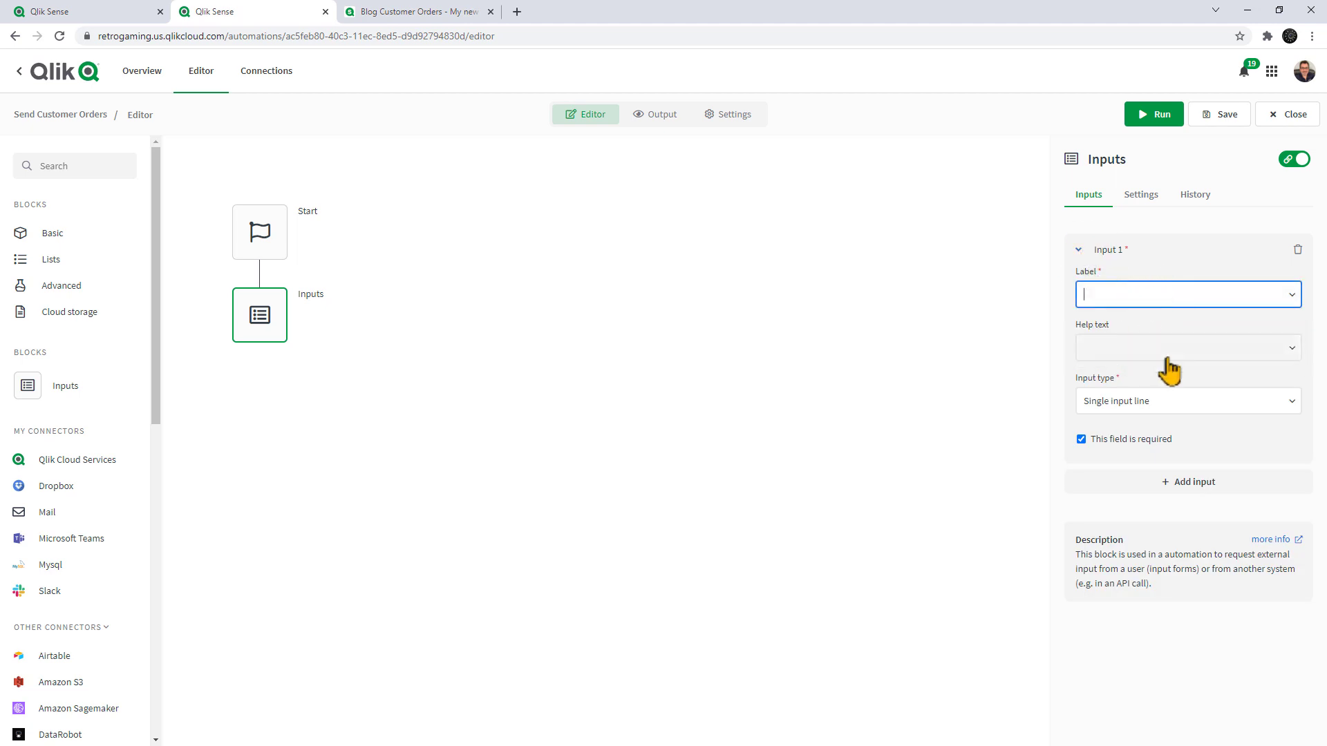
{"action": "left_click", "coordinate": [1185, 405]}
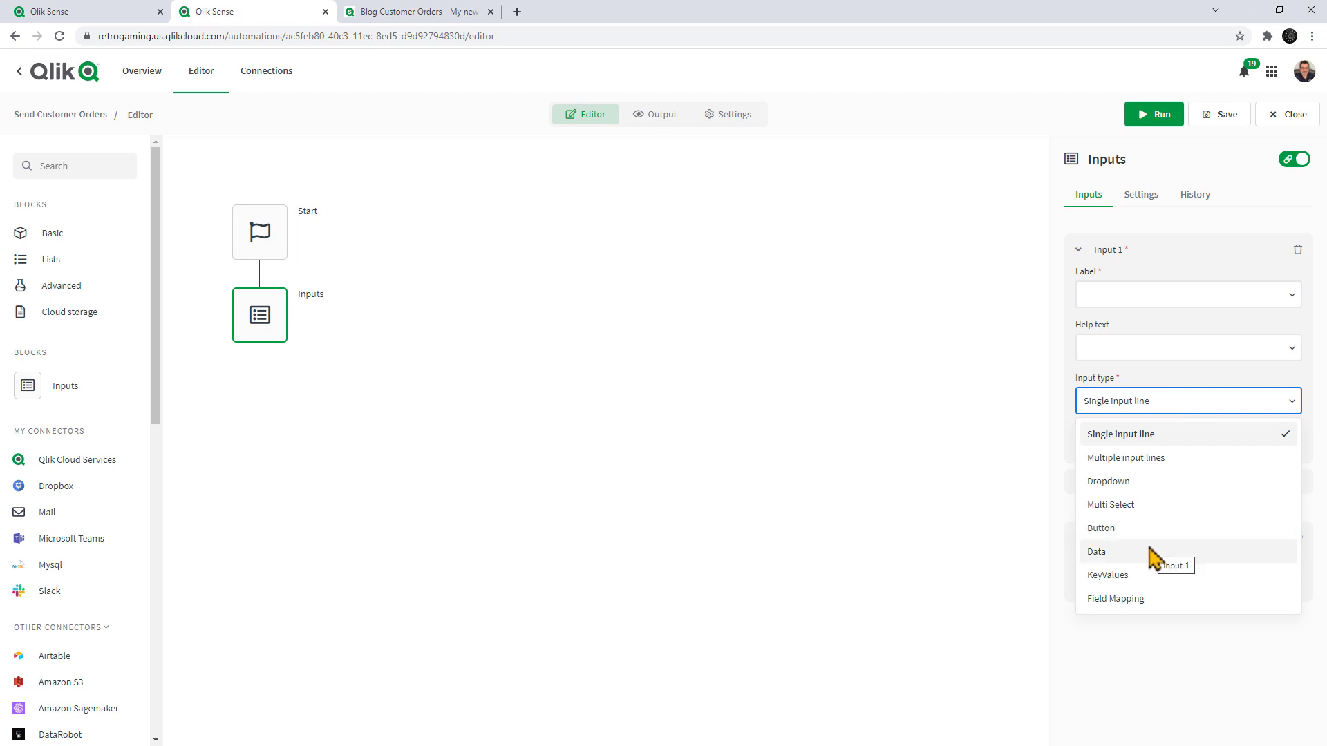
{"action": "left_click", "coordinate": [1139, 294]}
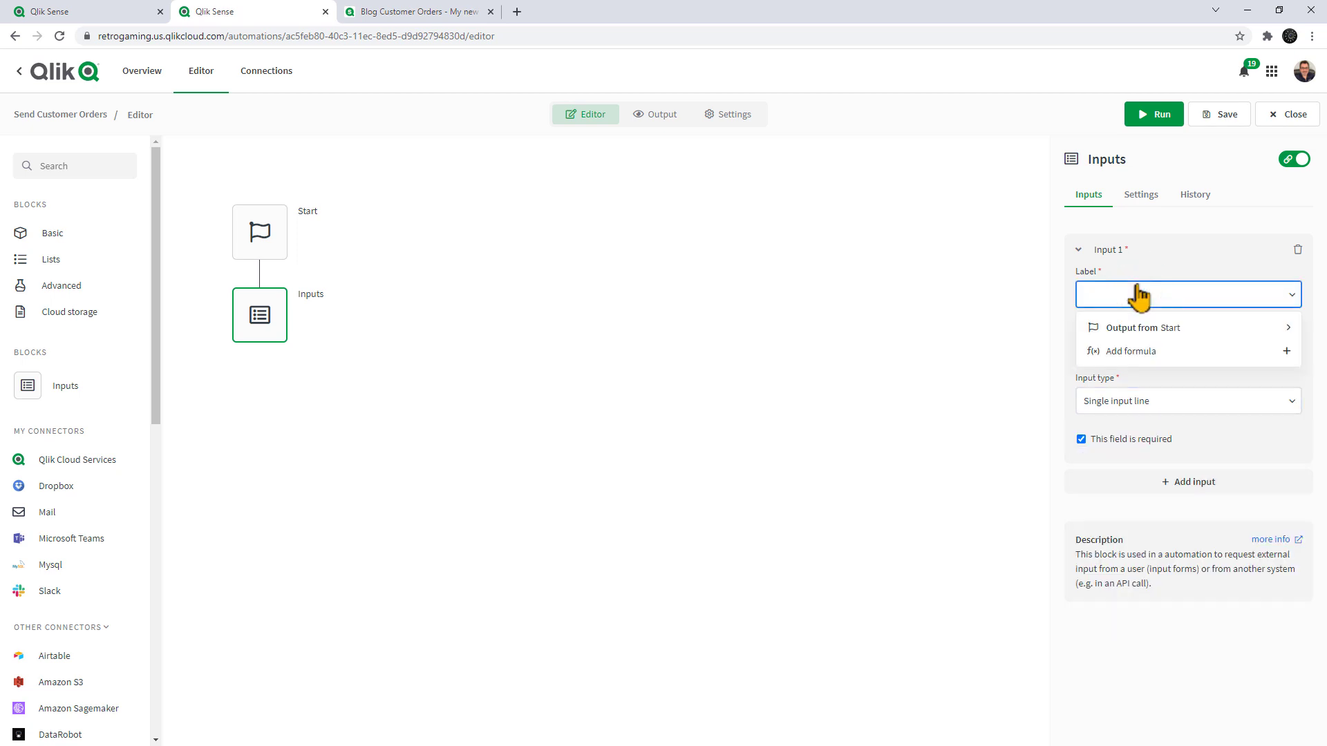
{"action": "type", "text": "salesrecnum"}
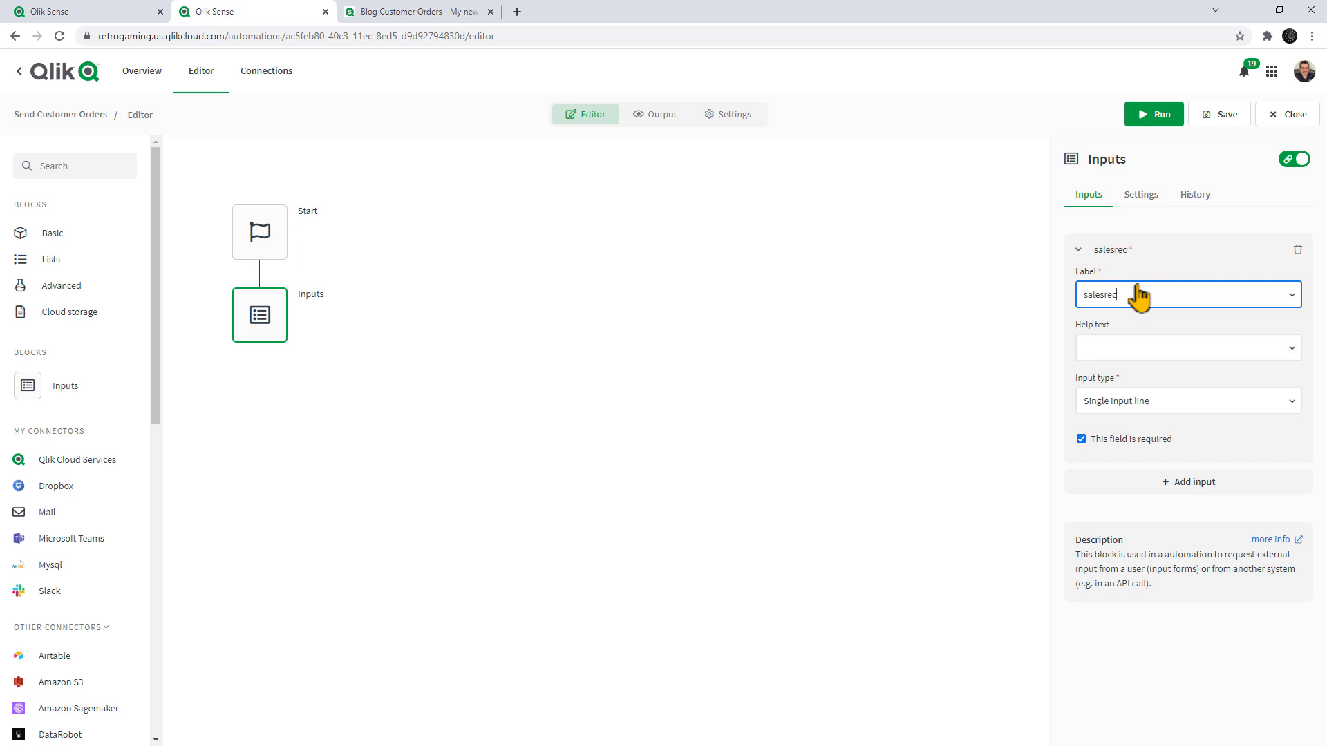
{"action": "left_click", "coordinate": [924, 311]}
{"action": "left_click", "coordinate": [286, 246]}
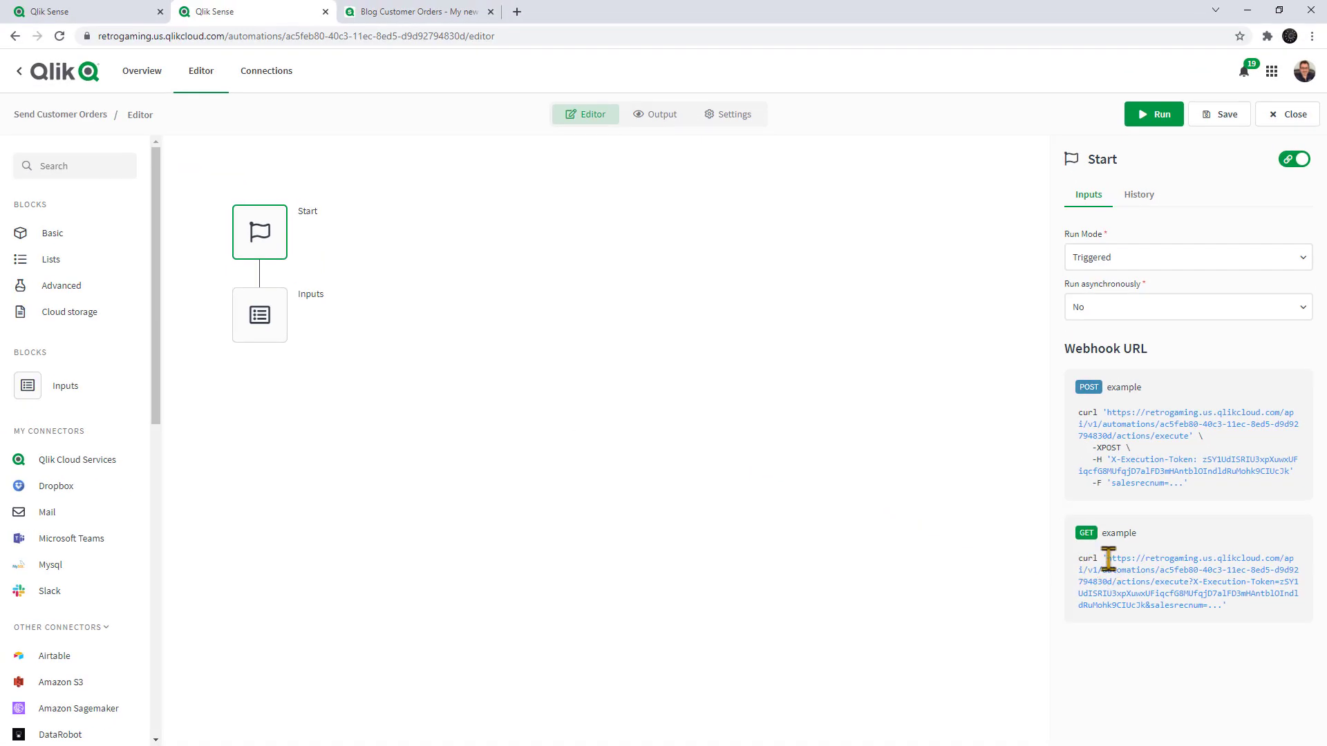
- Copy the GET example webhook URL and drag Buyer Email onto the Customer Information table
{"action": "left_click_drag", "start_coordinate": [1108, 559], "coordinate": [1208, 604]}
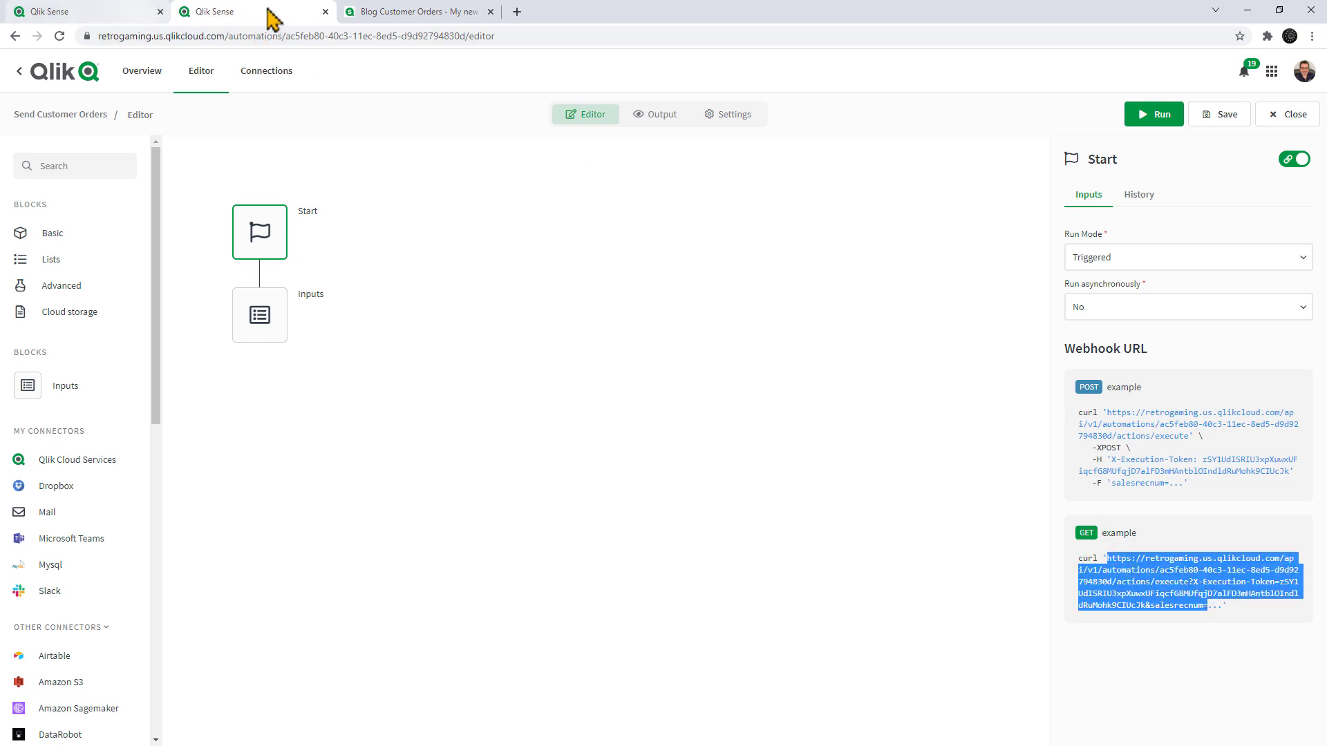
{"action": "left_click", "coordinate": [373, 12]}
{"action": "left_click", "coordinate": [727, 271]}
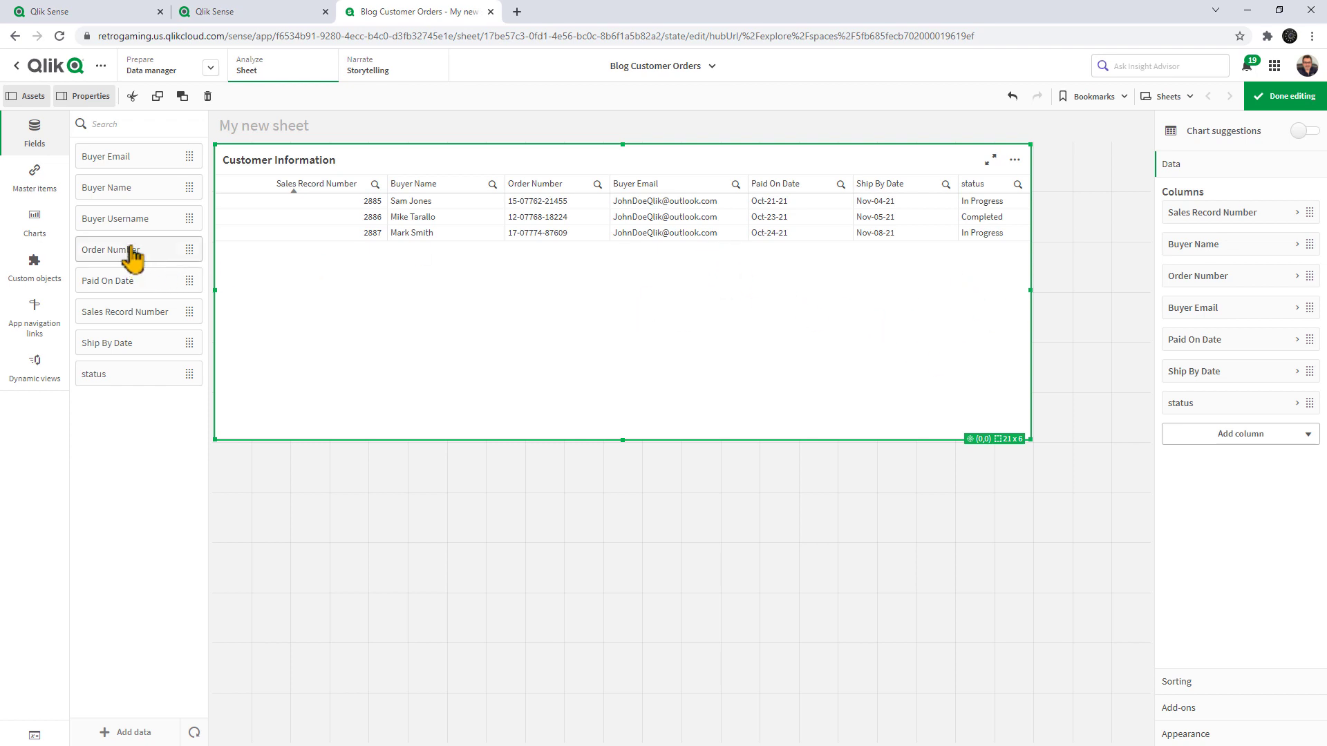
{"action": "left_click_drag", "start_coordinate": [127, 159], "coordinate": [647, 299]}
- Add a Buyer Email column labelled 'Send Message' whose expression is ='Send'
{"action": "left_click", "coordinate": [645, 271]}
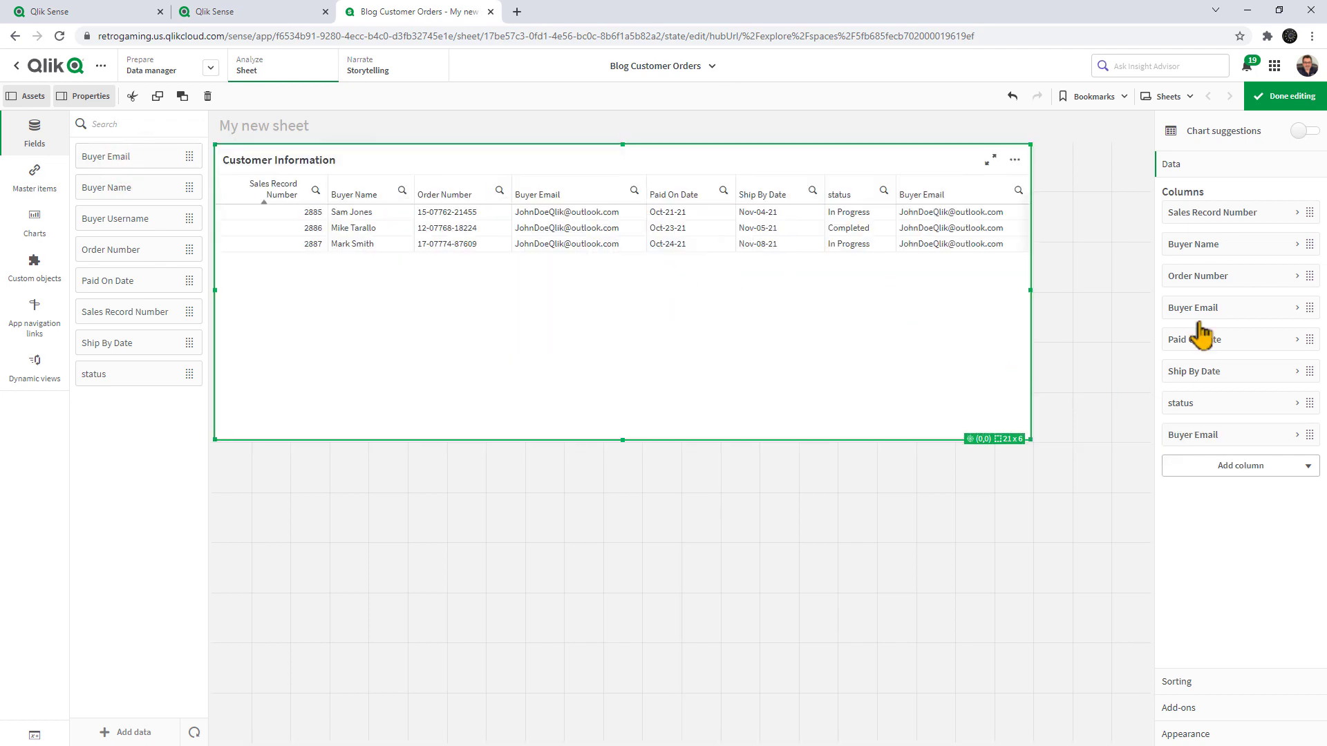
{"action": "left_click", "coordinate": [1230, 437]}
{"action": "left_click", "coordinate": [1220, 523]}
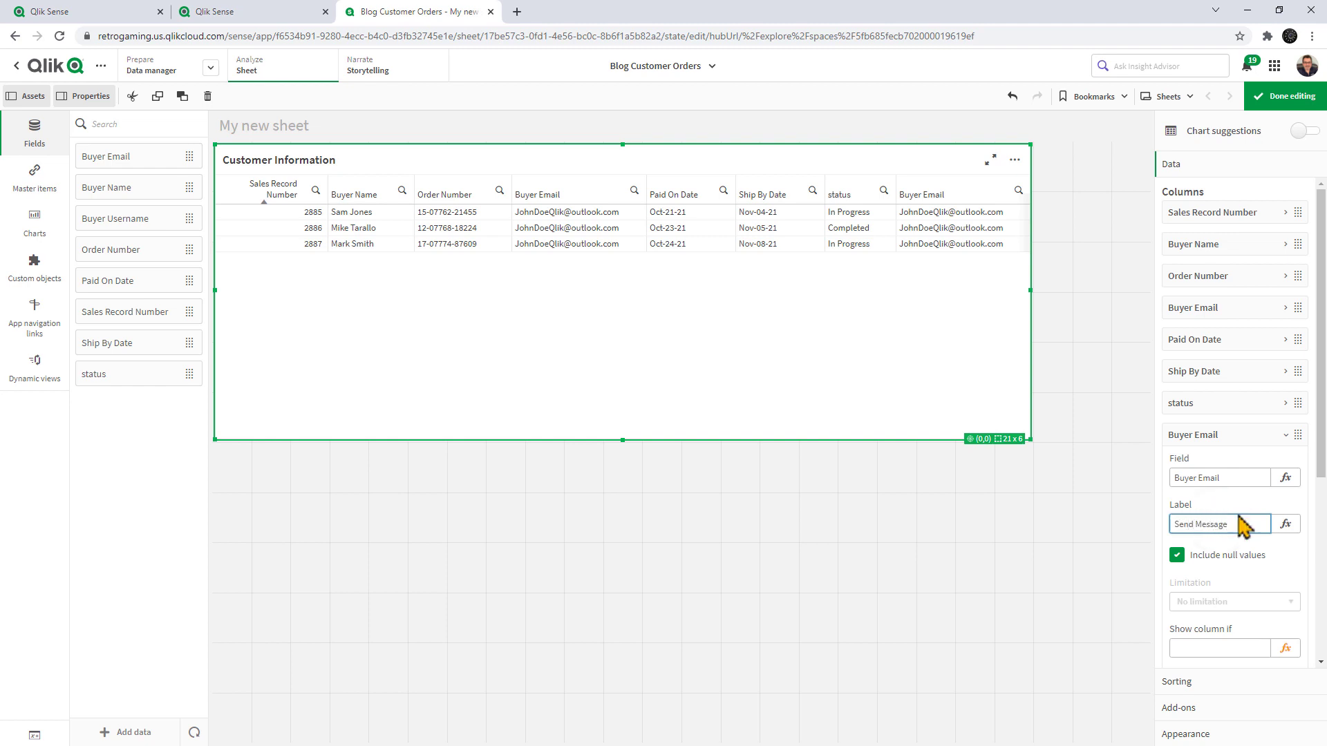
{"action": "left_click", "coordinate": [1237, 477]}
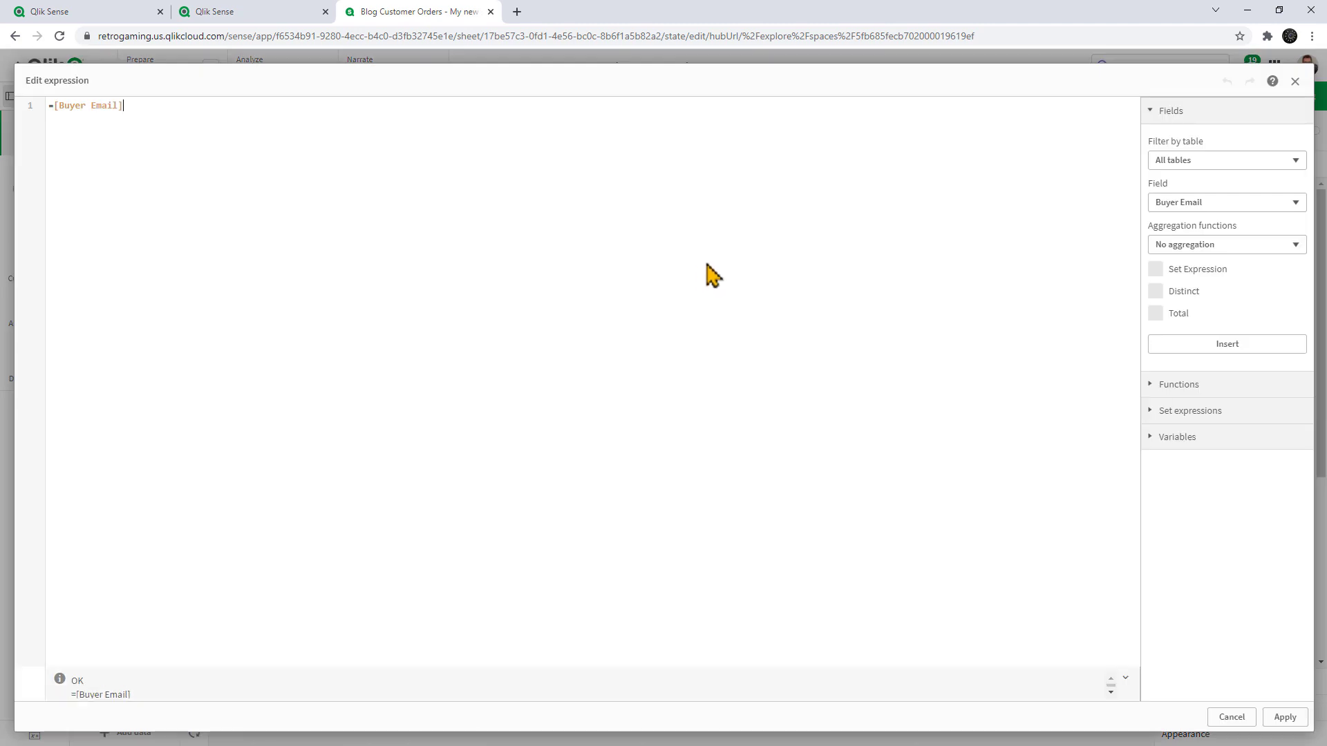
{"action": "key", "text": "BackSpace"}
{"action": "key", "text": "BackSpace"}
{"action": "key", "text": "BackSpace"}
{"action": "key", "text": "BackSpace"}
{"action": "key", "text": "BackSpace"}
{"action": "key", "text": "BackSpace"}
{"action": "key", "text": "BackSpace"}
{"action": "key", "text": "BackSpace"}
{"action": "key", "text": "BackSpace"}
{"action": "key", "text": "BackSpace"}
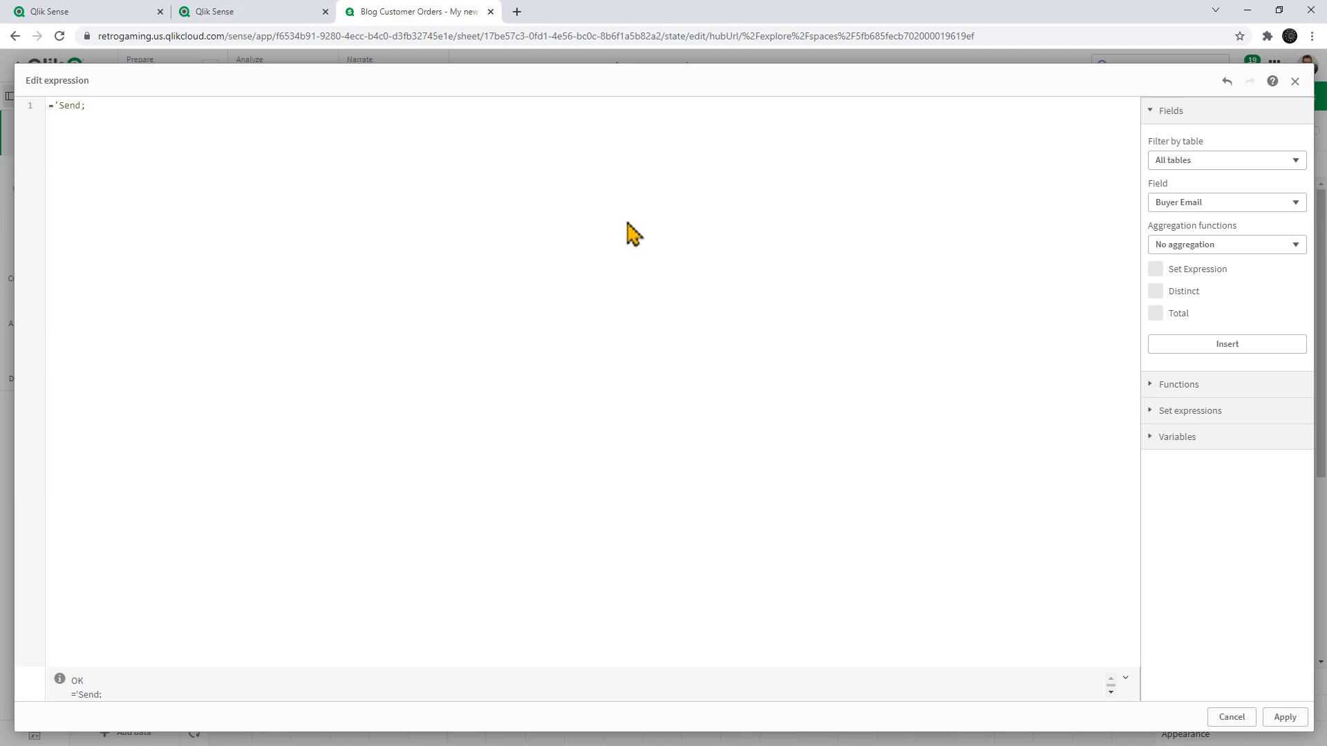
{"action": "left_click", "coordinate": [1285, 718]}
- Represent the Send Message column as links using the Add URL link setting
{"action": "scroll", "coordinate": [1218, 607], "scroll_direction": "down", "scroll_amount": 4}
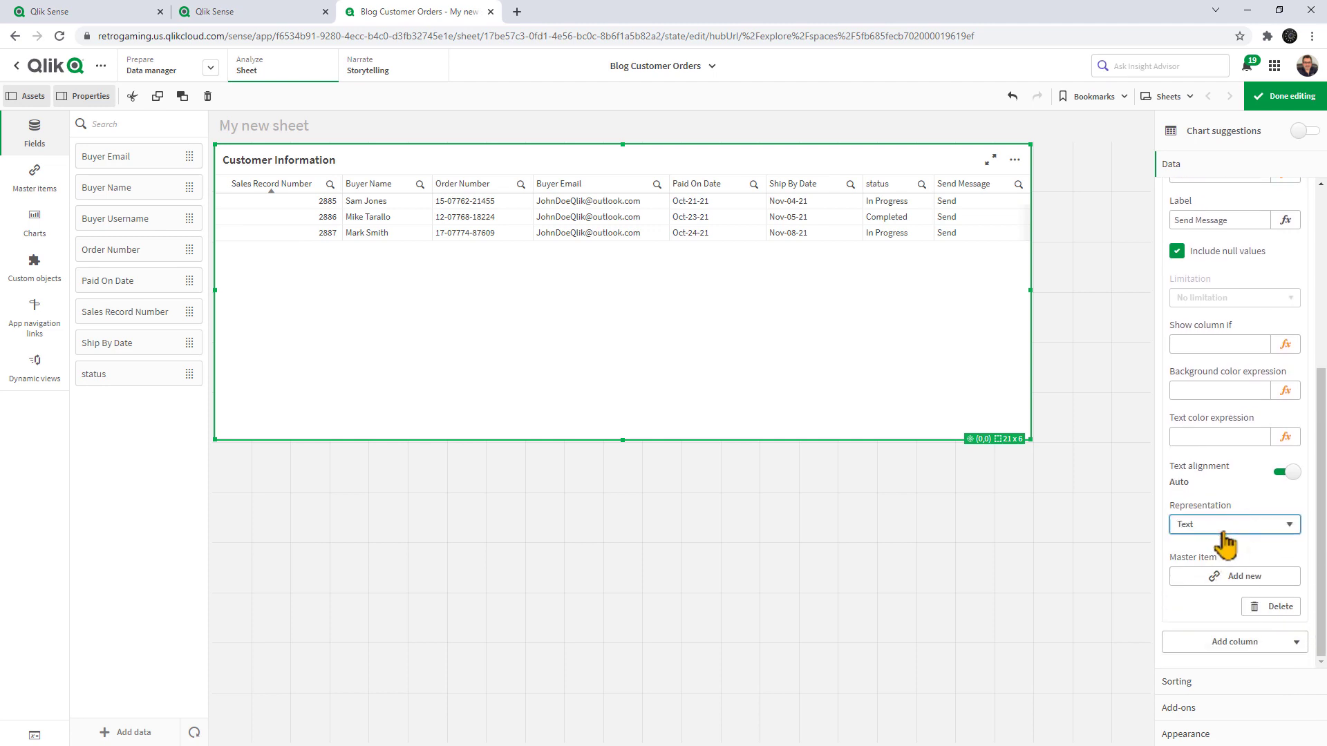
{"action": "left_click", "coordinate": [1222, 528]}
{"action": "left_click", "coordinate": [1217, 553]}
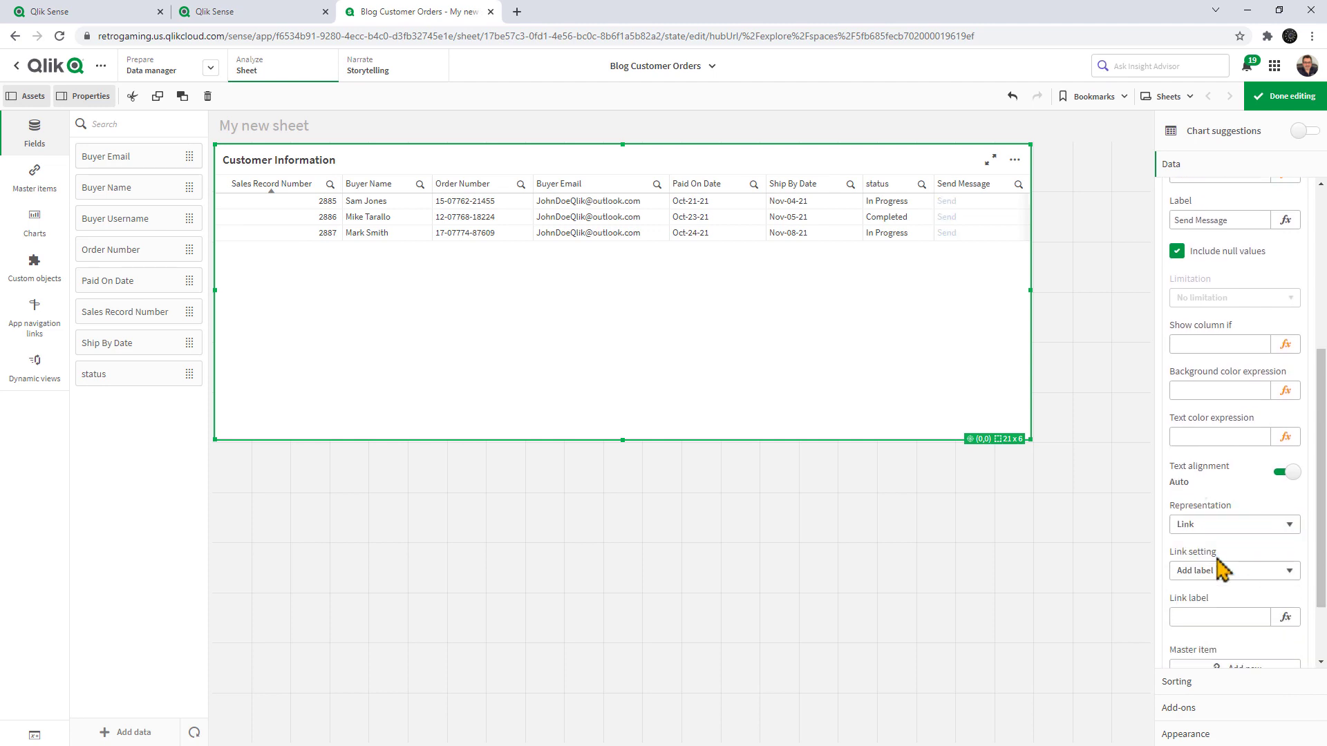
{"action": "scroll", "coordinate": [1274, 622], "scroll_direction": "down", "scroll_amount": 2}
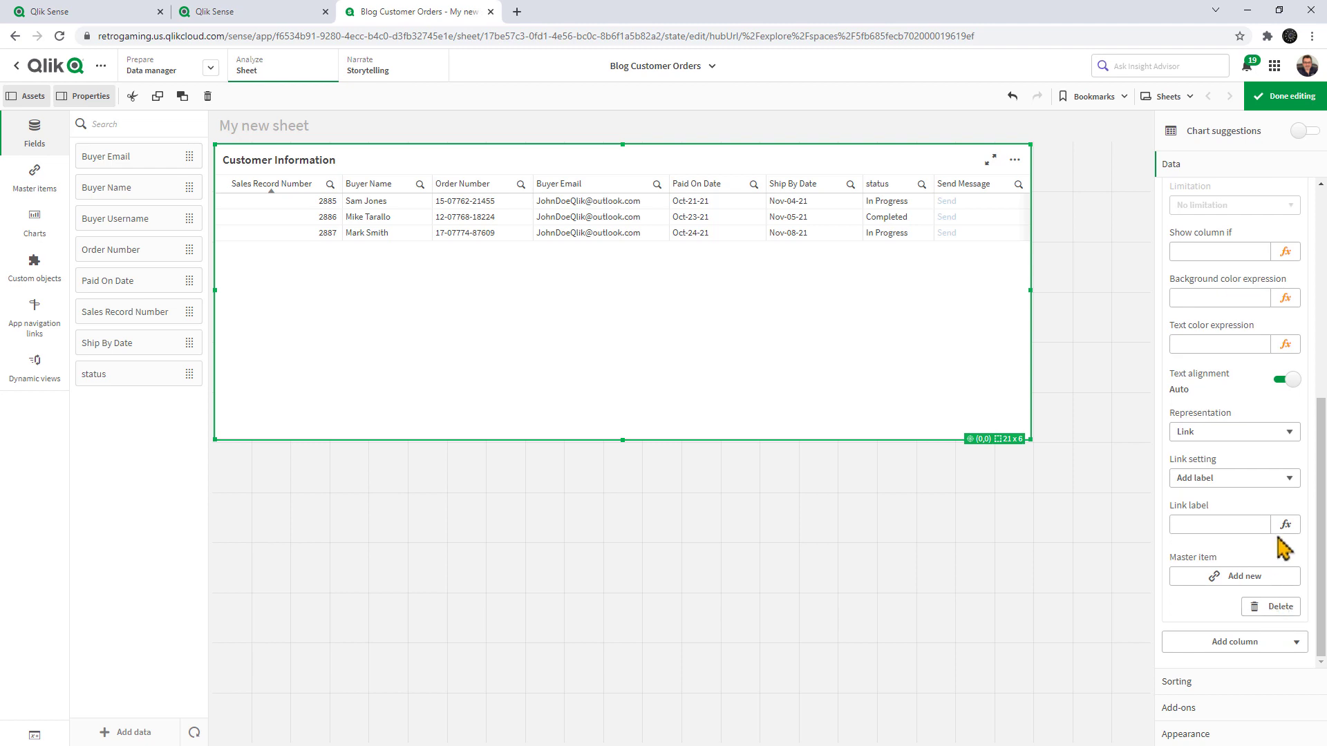
{"action": "left_click", "coordinate": [1280, 483]}
{"action": "left_click", "coordinate": [1280, 509]}
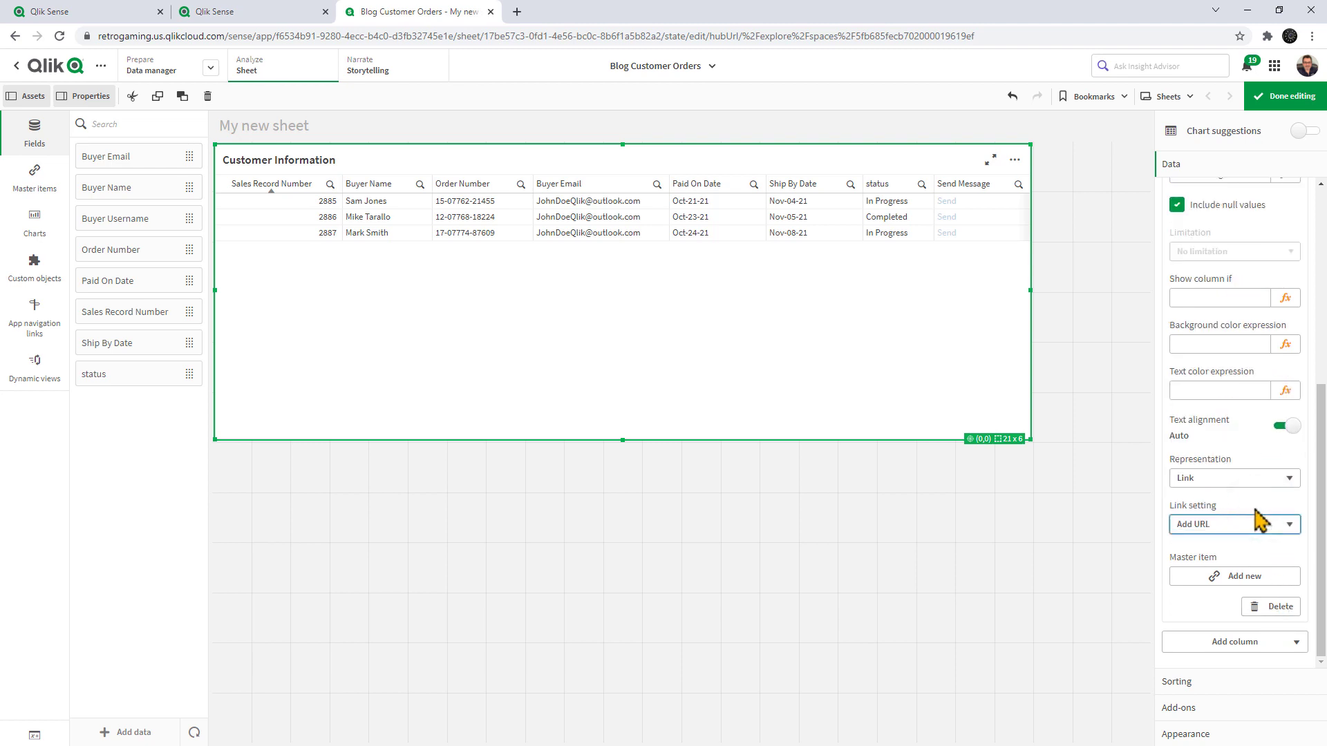
- Set the link URL expression to the quoted webhook URL & [Sales Record Number]
{"action": "left_click", "coordinate": [1285, 570]}
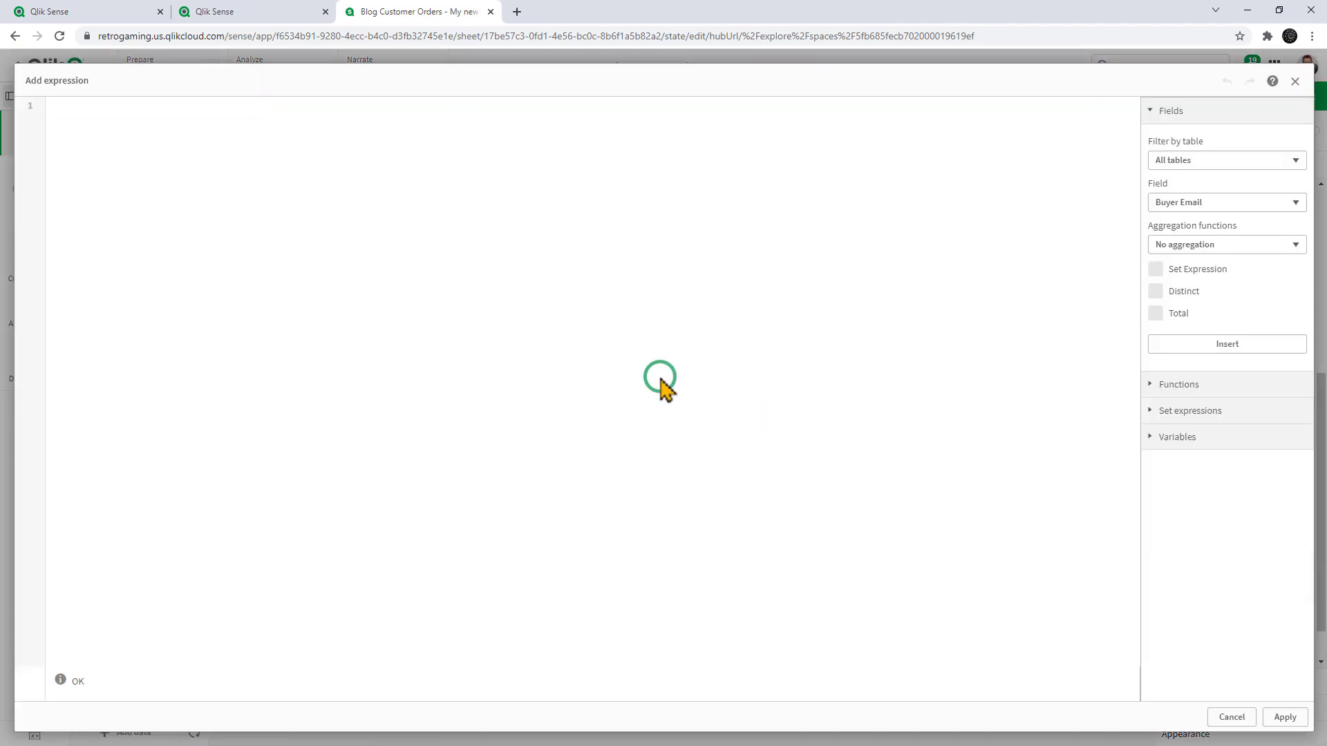
{"action": "key", "text": "ctrl+v"}
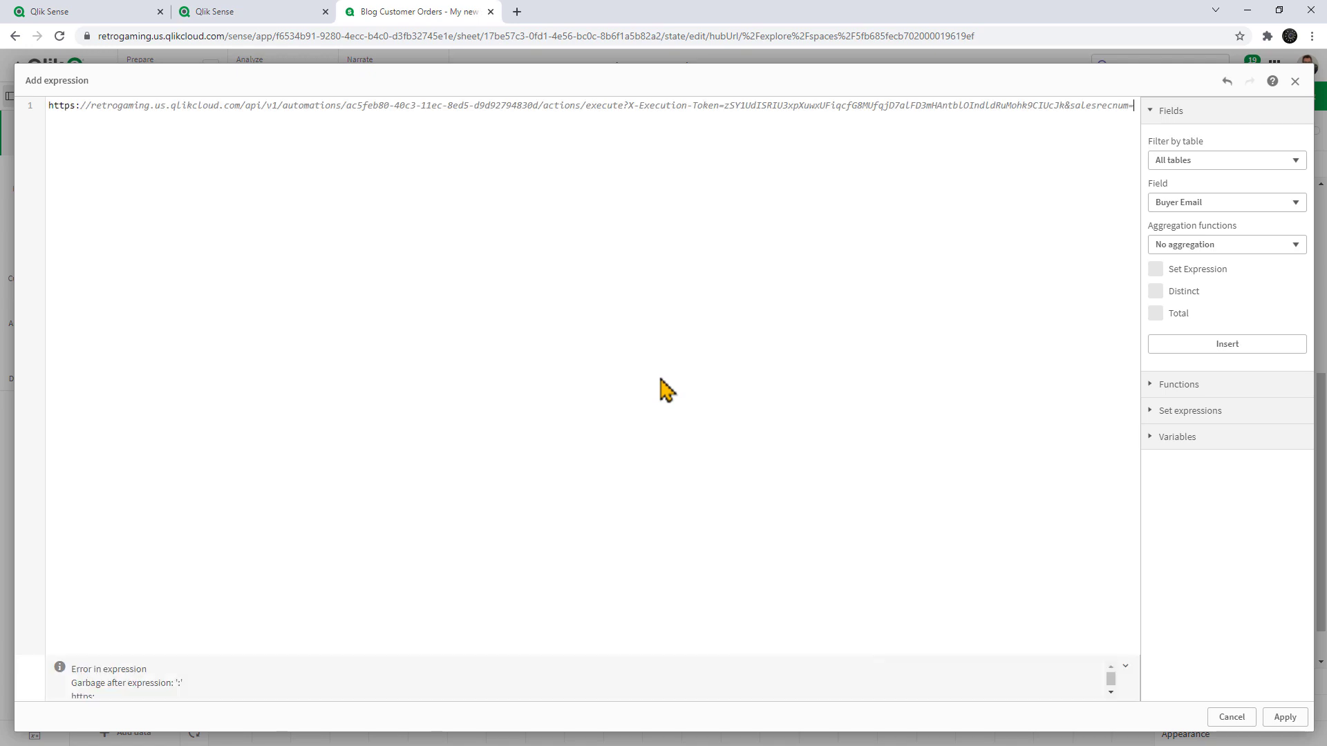
{"action": "type", "text": "='"}
{"action": "key", "text": "End"}
{"action": "type", "text": "'"}
{"action": "key", "text": "Return"}
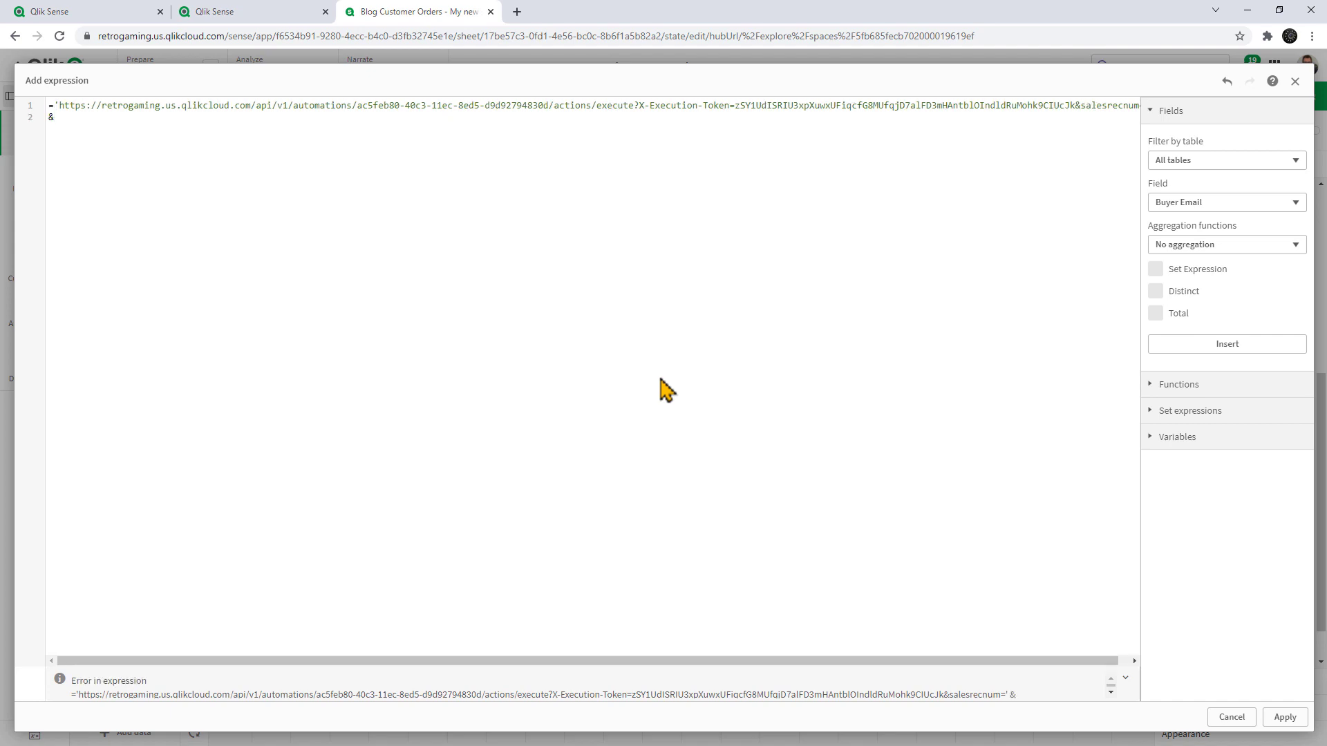
{"action": "type", "text": "& s"}
{"action": "key", "text": "Return"}
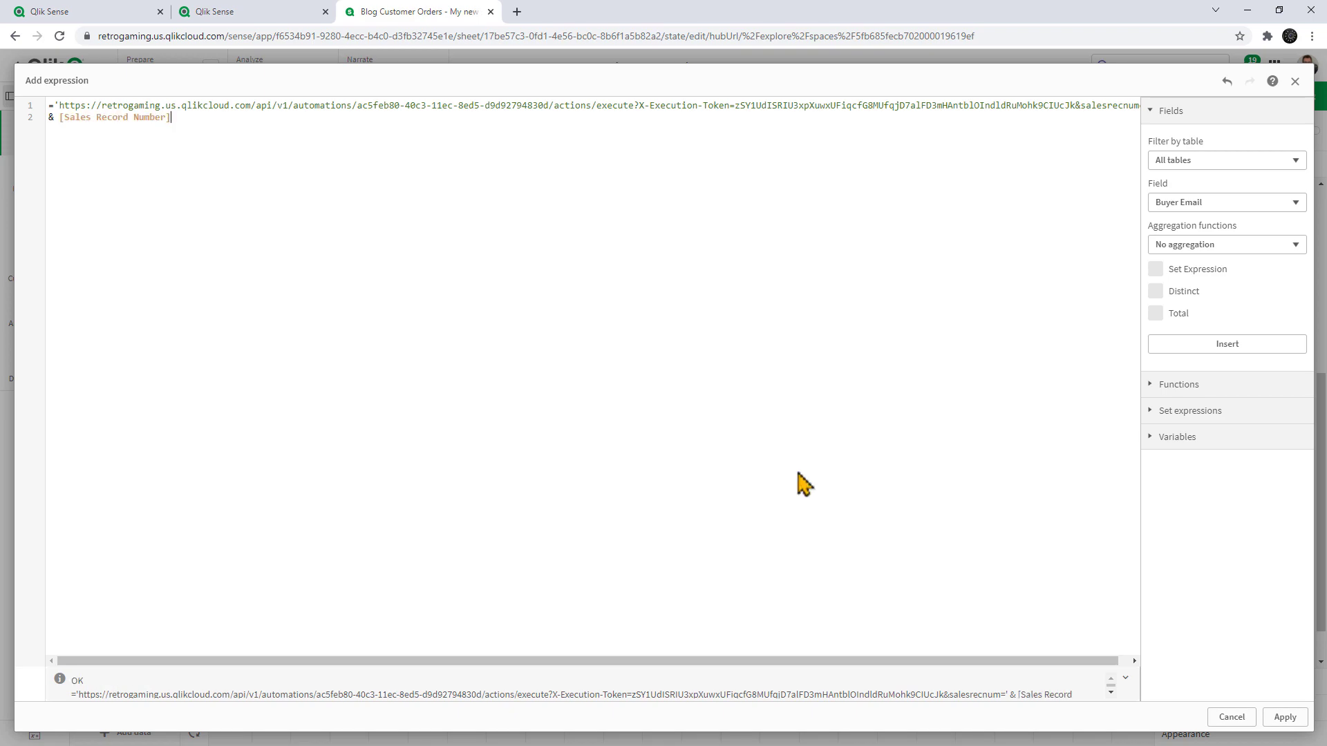
- Apply the link expression, exit editing, and check Send links end with salesrecnum 2885–2887
{"action": "left_click", "coordinate": [1287, 719]}
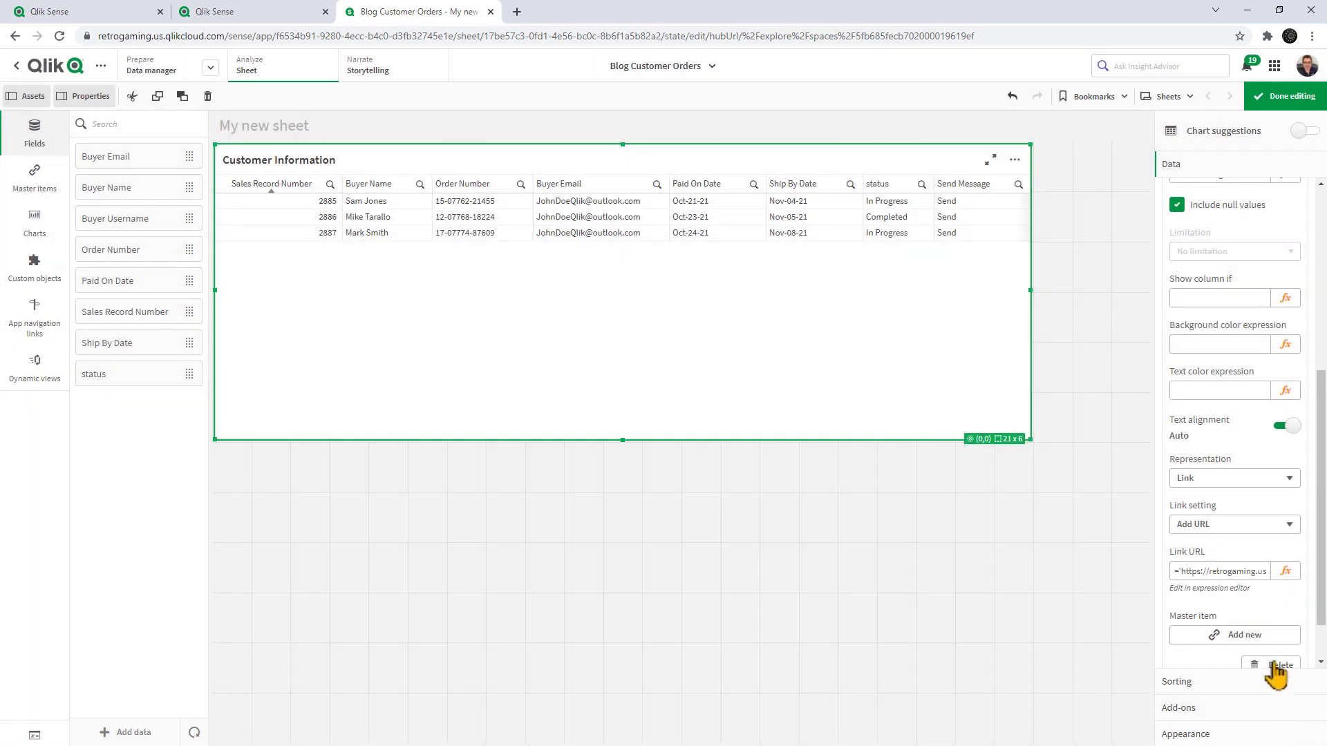
{"action": "left_click", "coordinate": [1290, 97]}
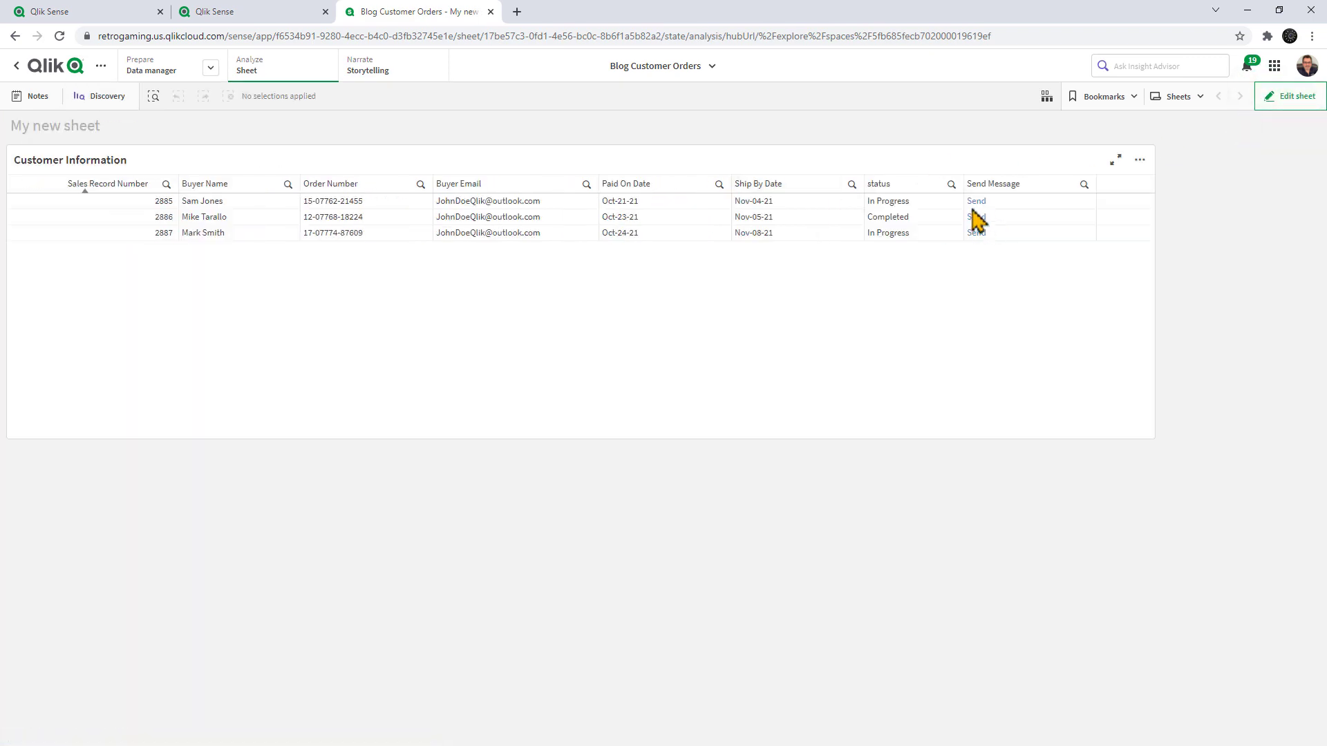
{"action": "mouse_move", "coordinate": [977, 215]}
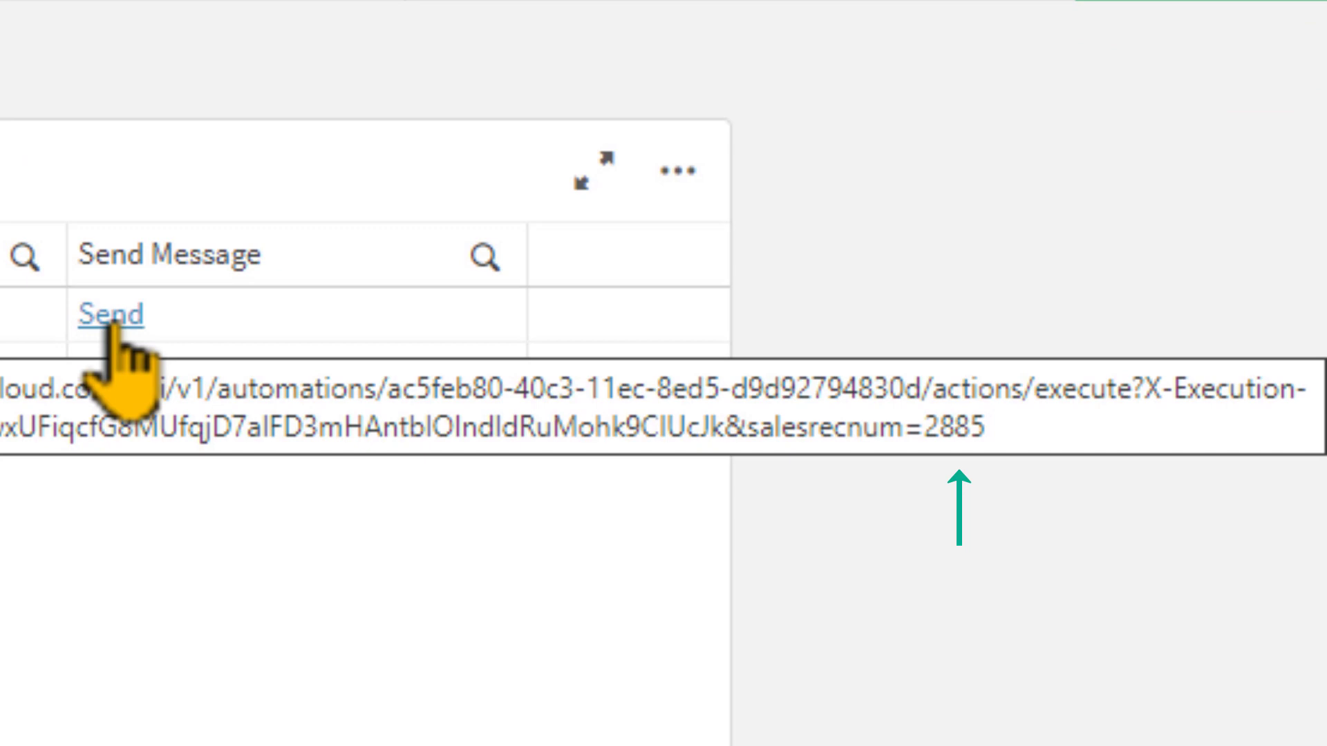
{"action": "mouse_move", "coordinate": [122, 386]}
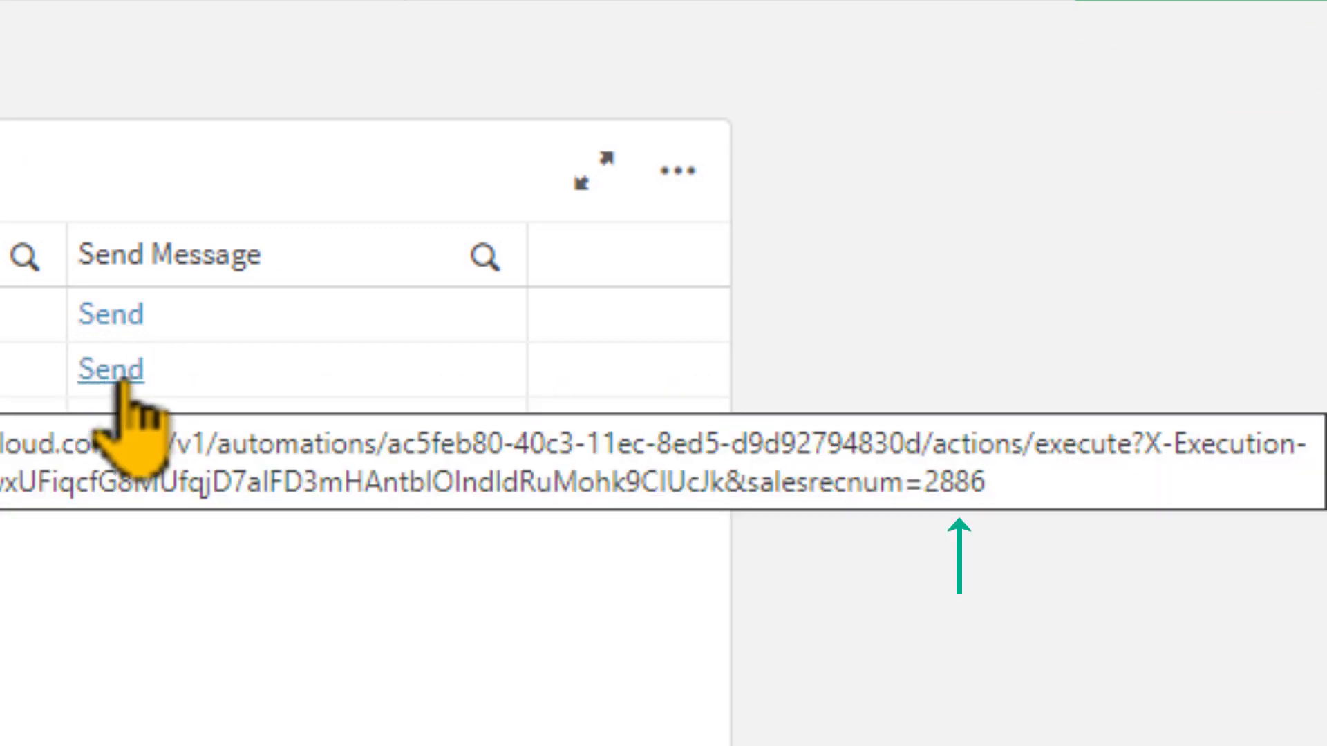
{"action": "mouse_move", "coordinate": [128, 432]}
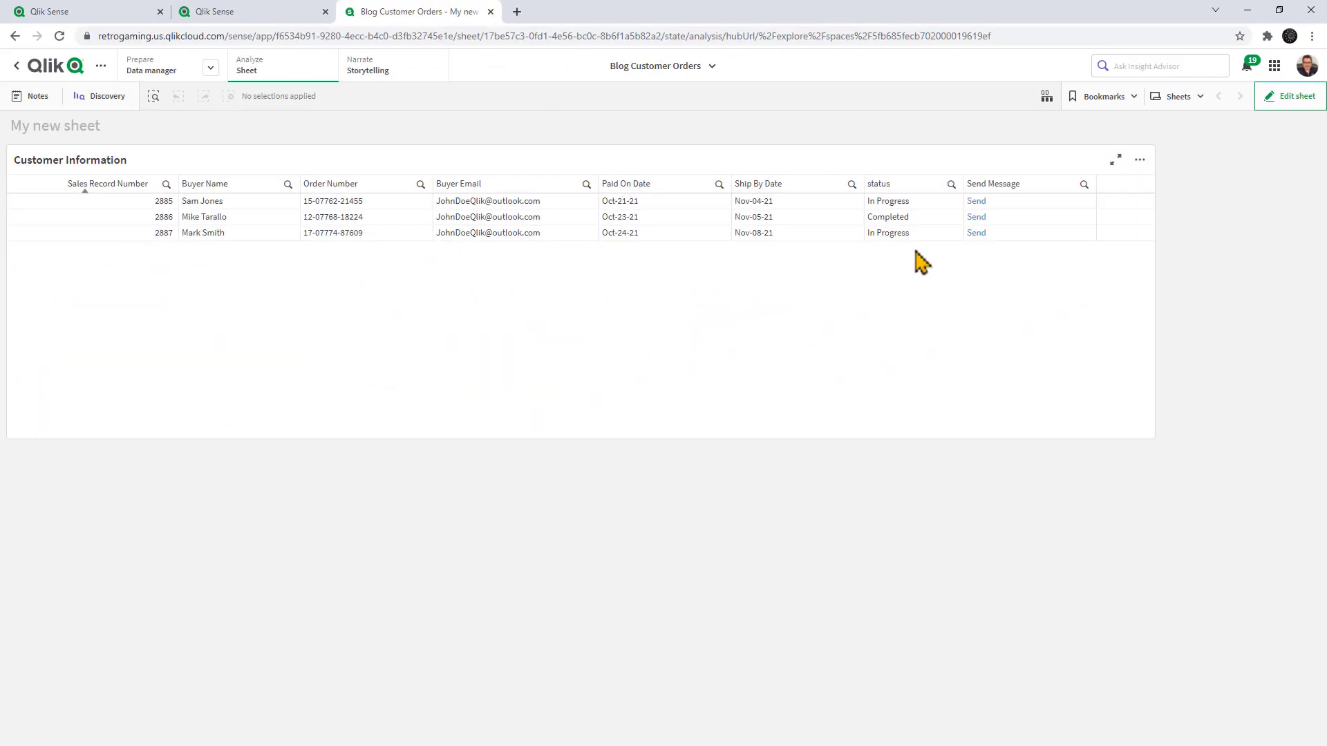
- Browse the Qlik Cloud Services blocks, filtering the list to Get blocks
{"action": "left_click", "coordinate": [267, 17]}
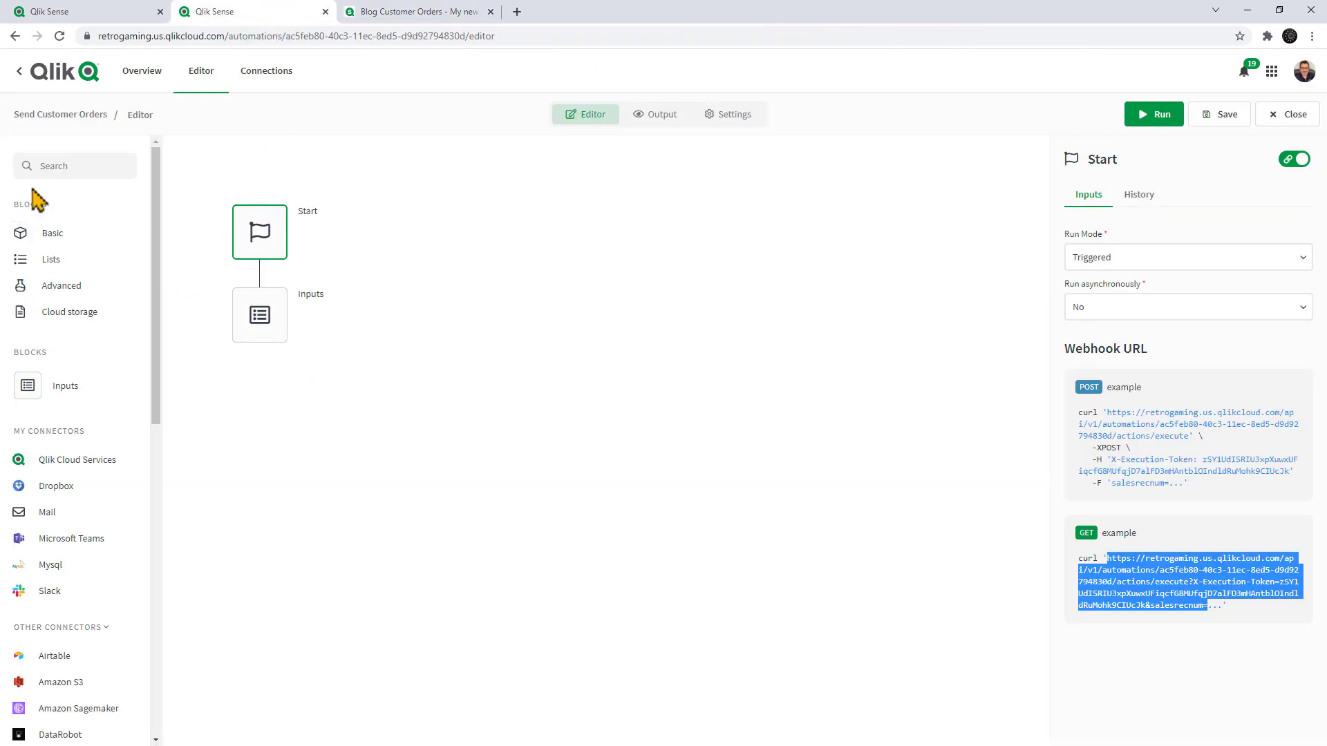
{"action": "left_click", "coordinate": [68, 164]}
{"action": "left_click", "coordinate": [51, 467]}
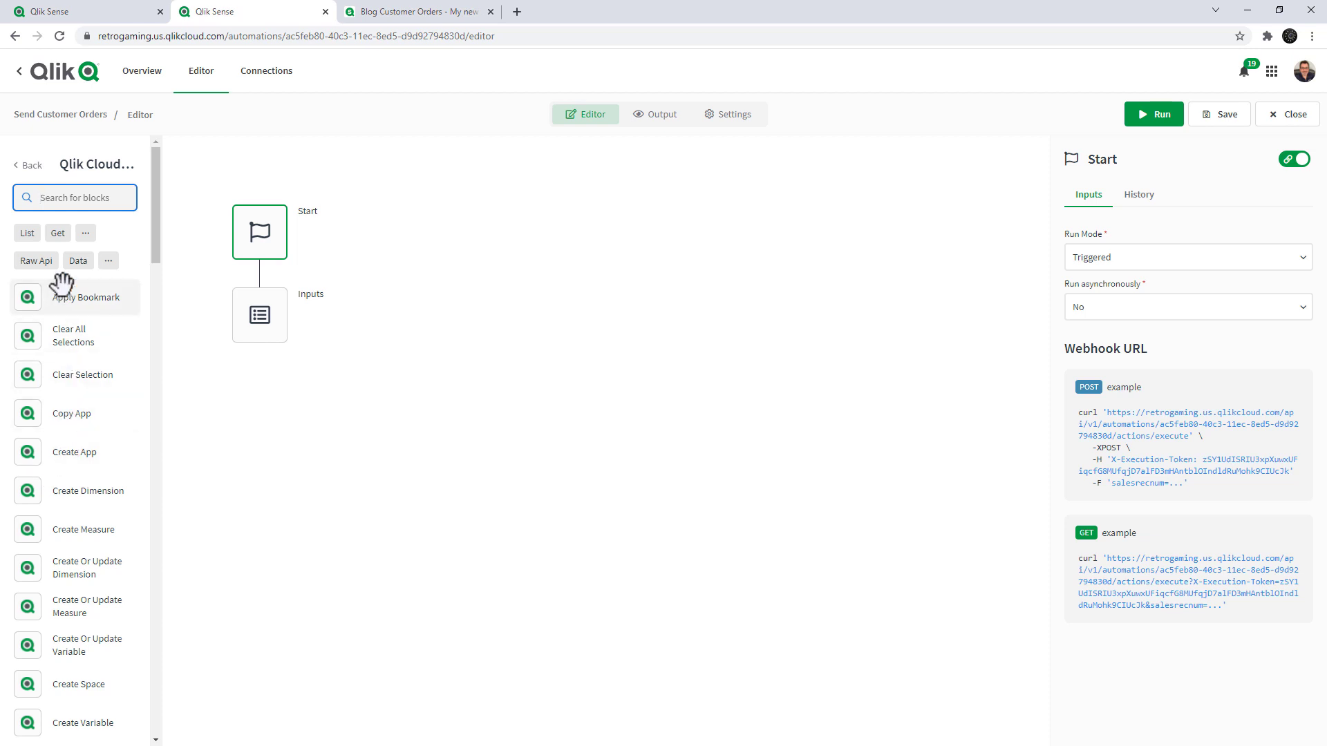
{"action": "scroll", "coordinate": [65, 275], "scroll_direction": "down", "scroll_amount": 1}
{"action": "scroll", "coordinate": [69, 278], "scroll_direction": "up", "scroll_amount": 1}
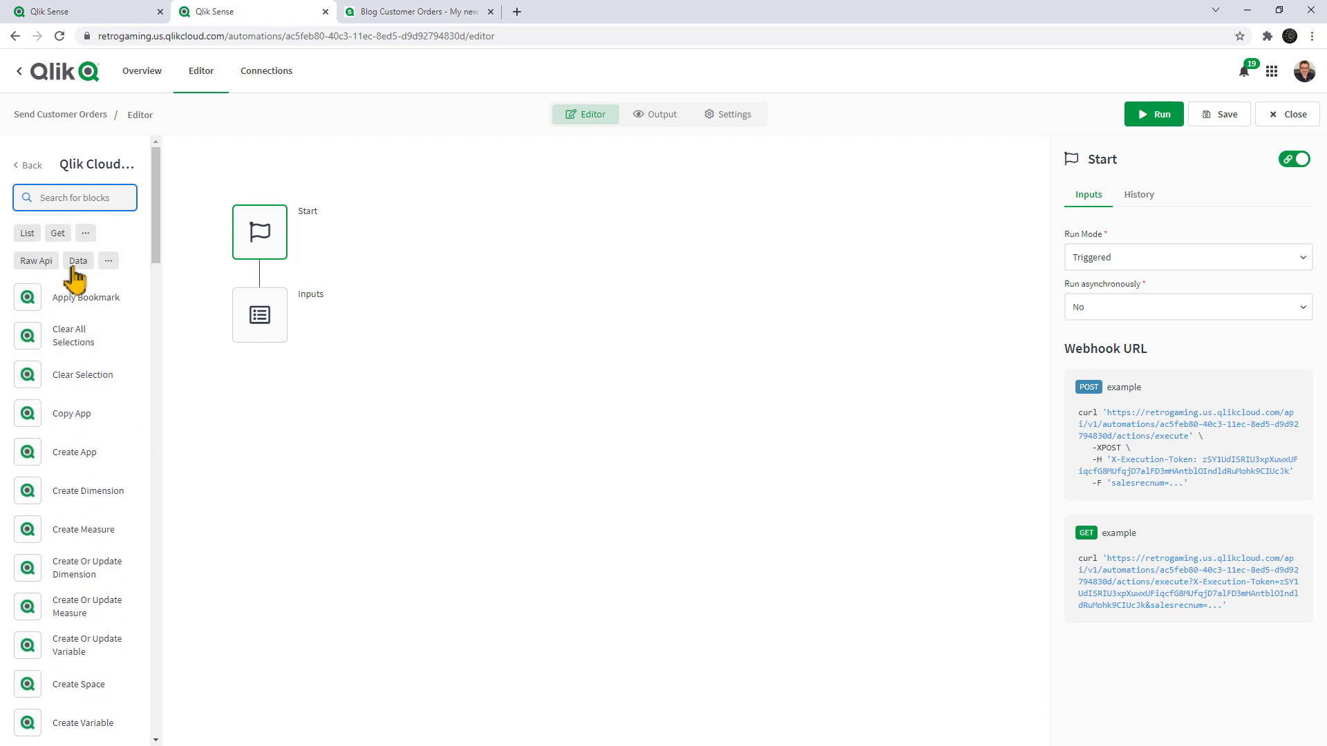
{"action": "left_click", "coordinate": [58, 235]}
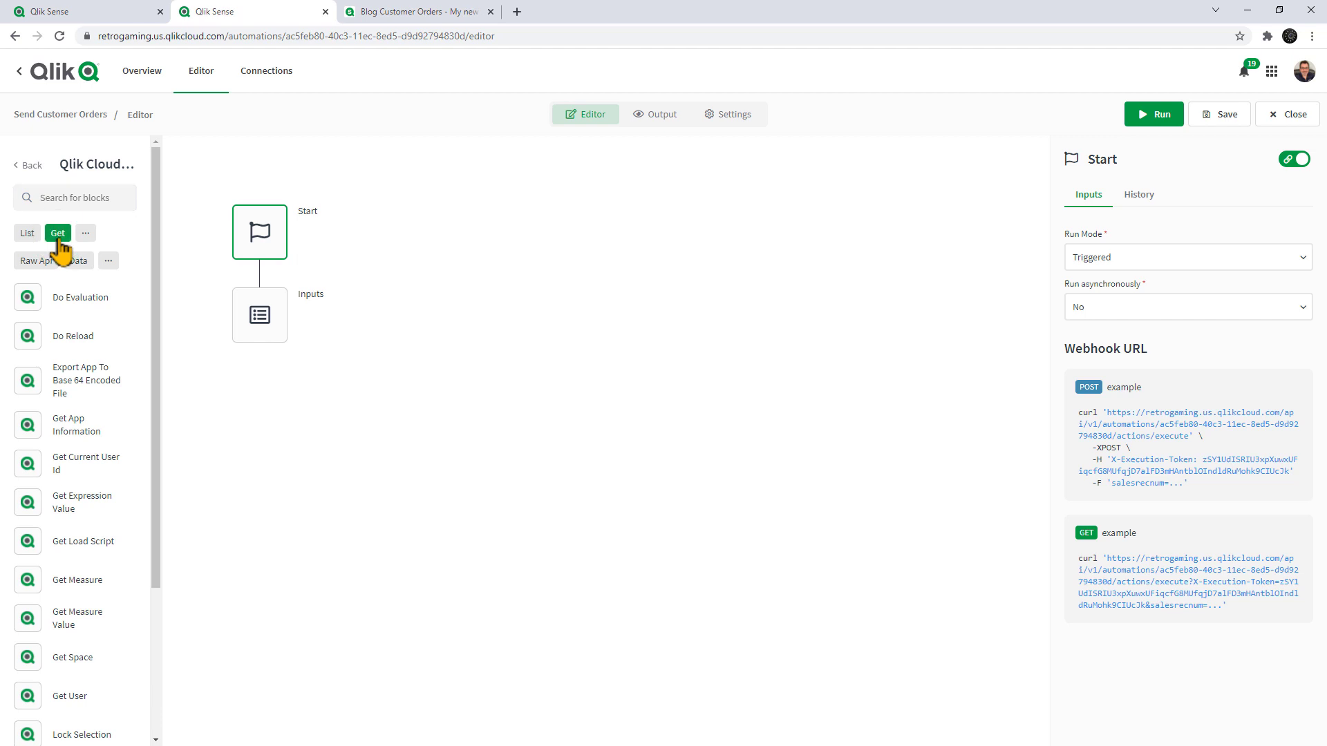
{"action": "scroll", "coordinate": [60, 249], "scroll_direction": "down", "scroll_amount": 1}
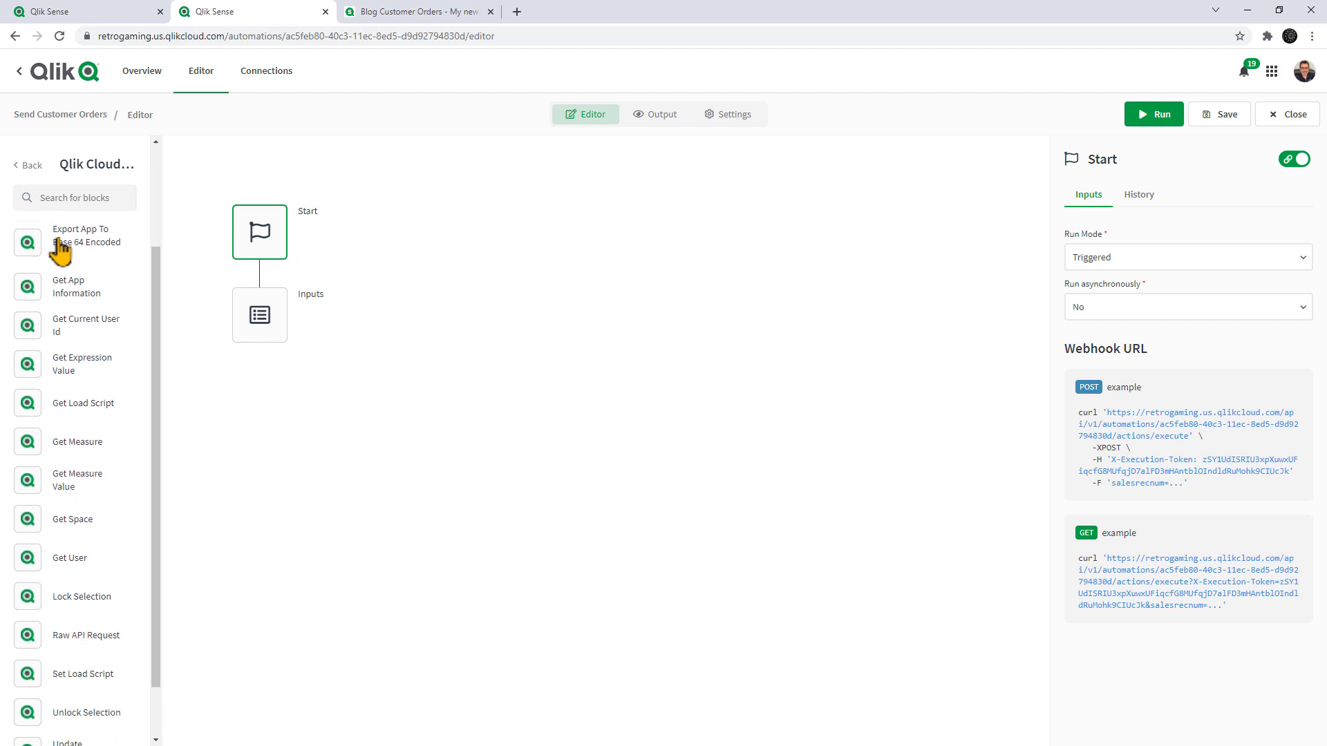
{"action": "scroll", "coordinate": [55, 252], "scroll_direction": "up", "scroll_amount": 1}
- Search the blocks for 'selr' and add Select Field Value below the Inputs block
{"action": "left_click", "coordinate": [58, 198]}
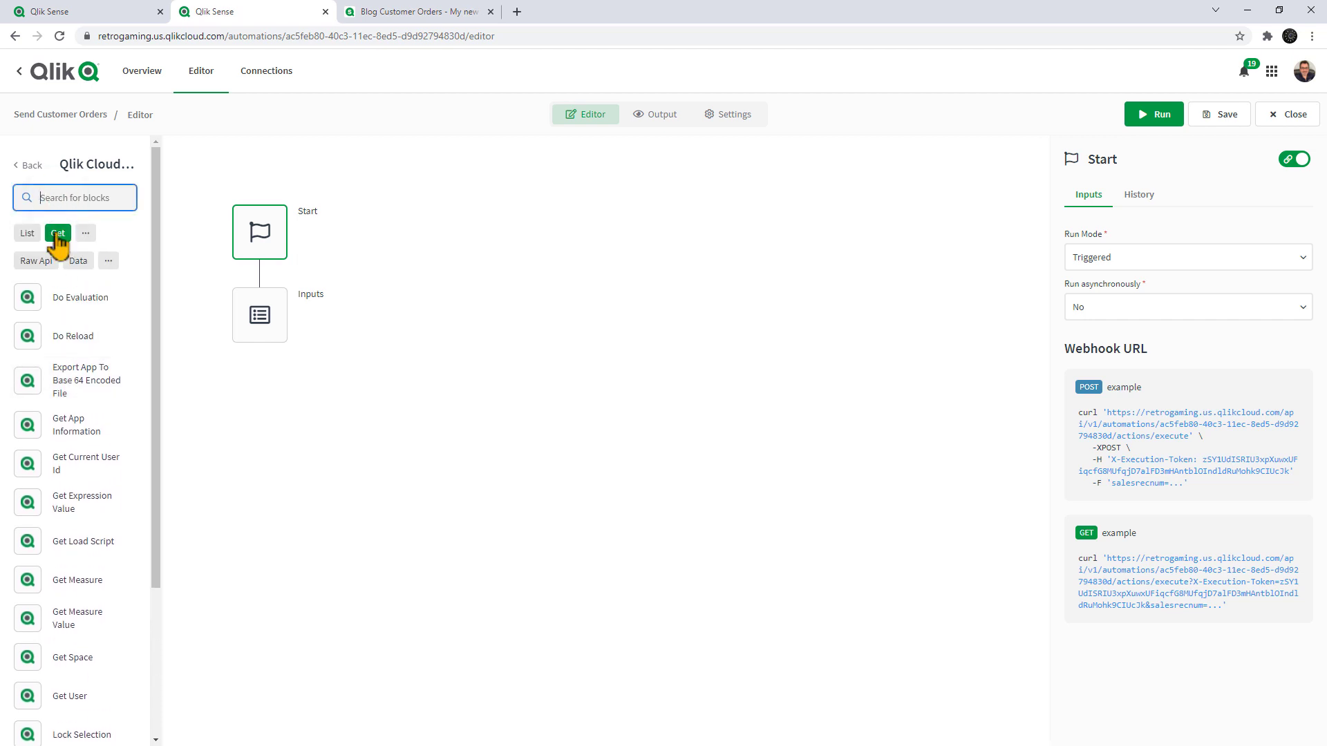
{"action": "left_click", "coordinate": [58, 234]}
{"action": "left_click", "coordinate": [58, 199]}
{"action": "type", "text": "se"}
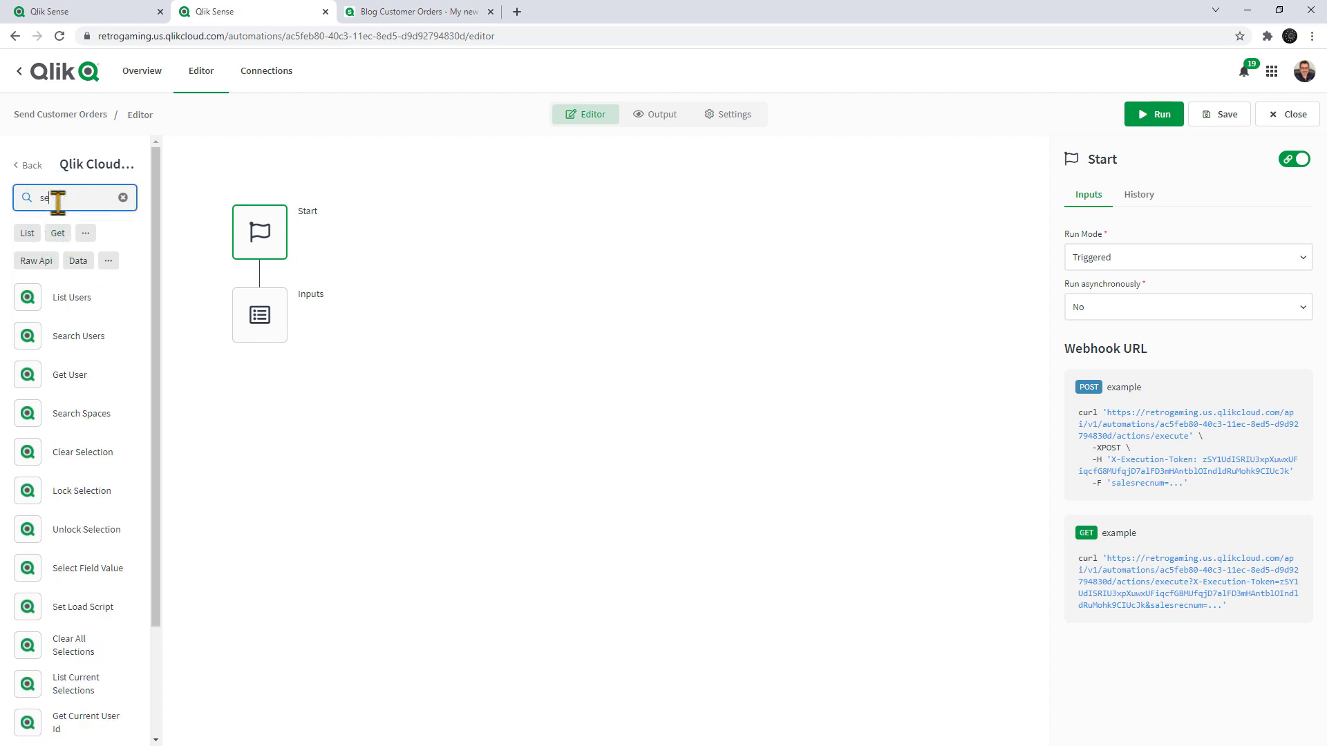
{"action": "type", "text": "lr"}
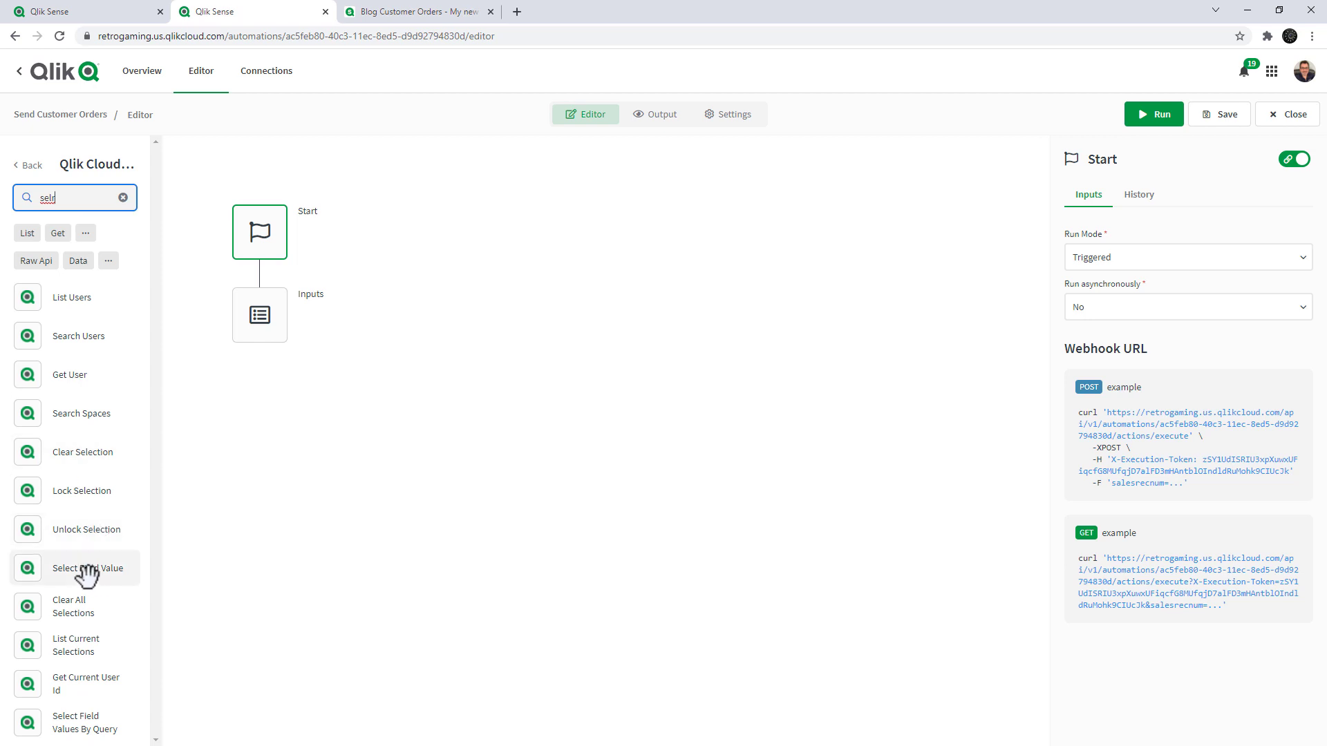
{"action": "left_click_drag", "start_coordinate": [89, 571], "coordinate": [261, 394]}
- Set the Select Field Value App Id to Blog Customer Orders via lookup
{"action": "left_click", "coordinate": [268, 343]}
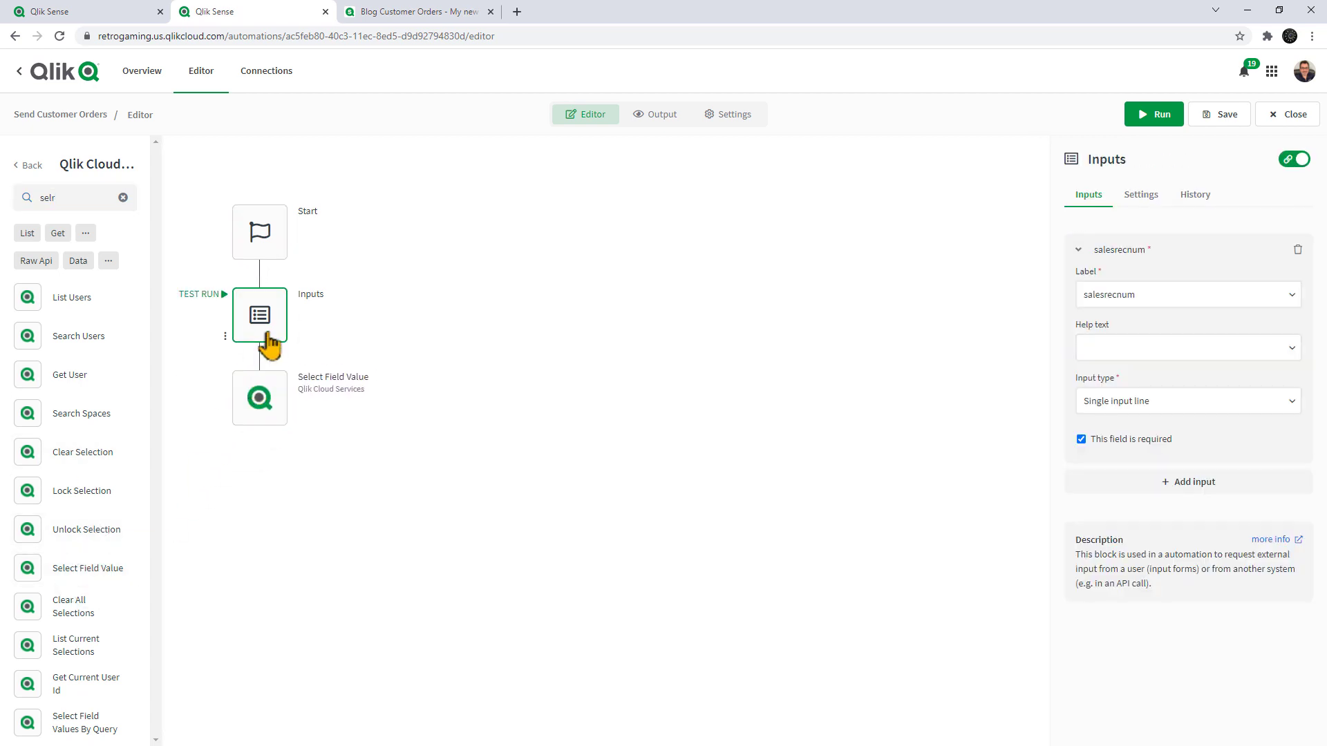
{"action": "left_click", "coordinate": [274, 403]}
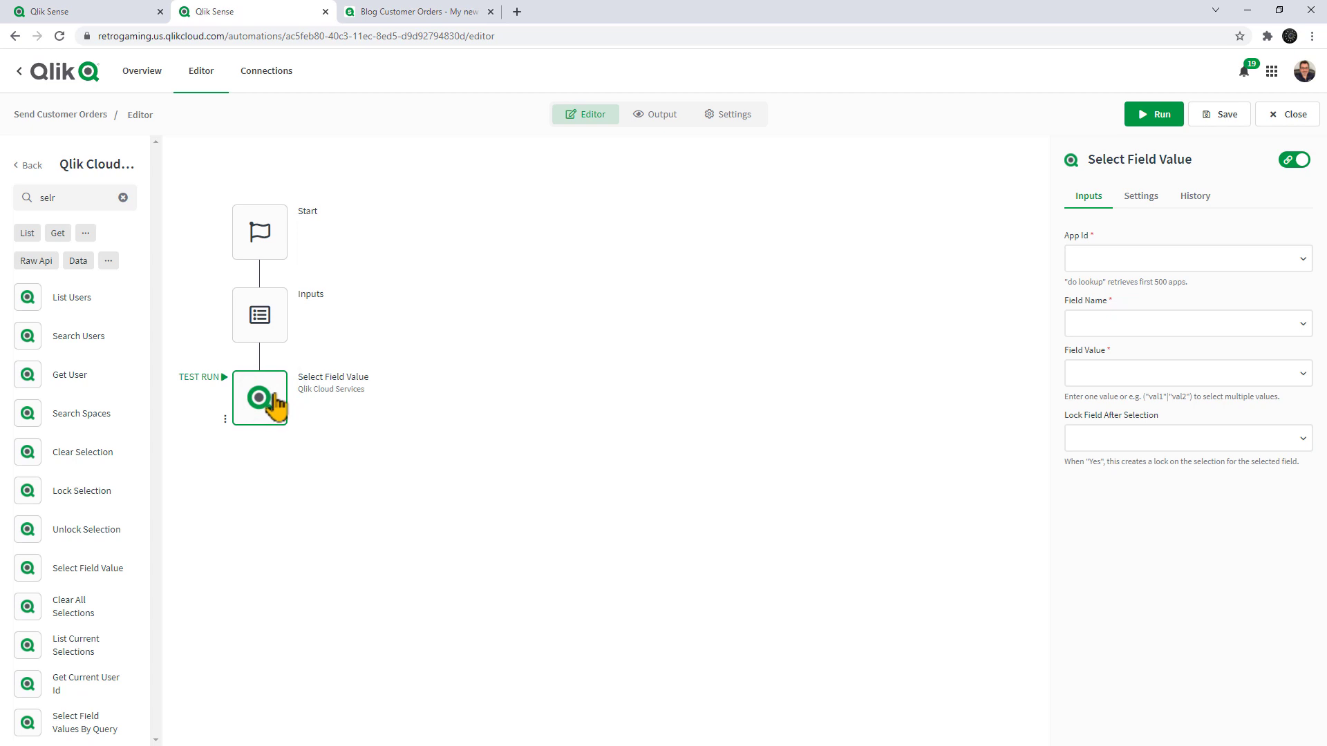
{"action": "left_click", "coordinate": [1117, 261]}
{"action": "left_click", "coordinate": [1131, 294]}
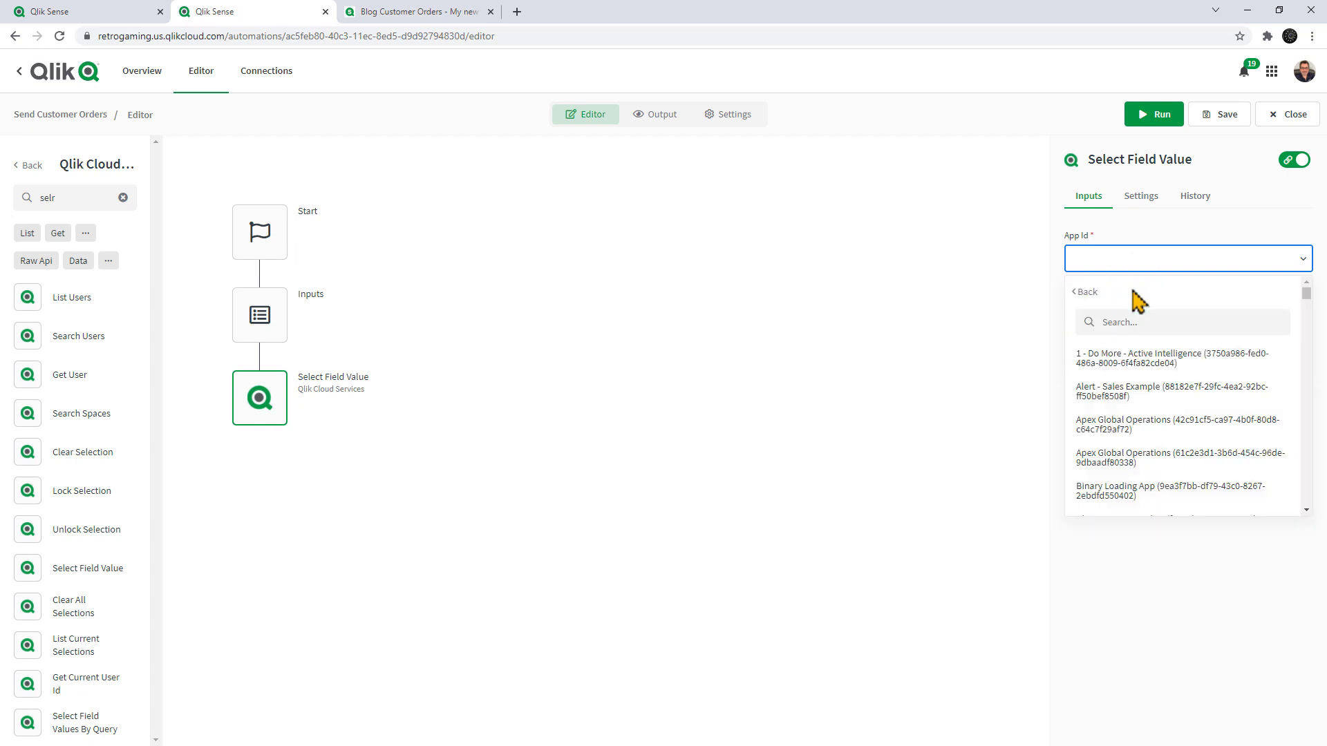
{"action": "left_click", "coordinate": [1126, 322]}
{"action": "type", "text": "b"}
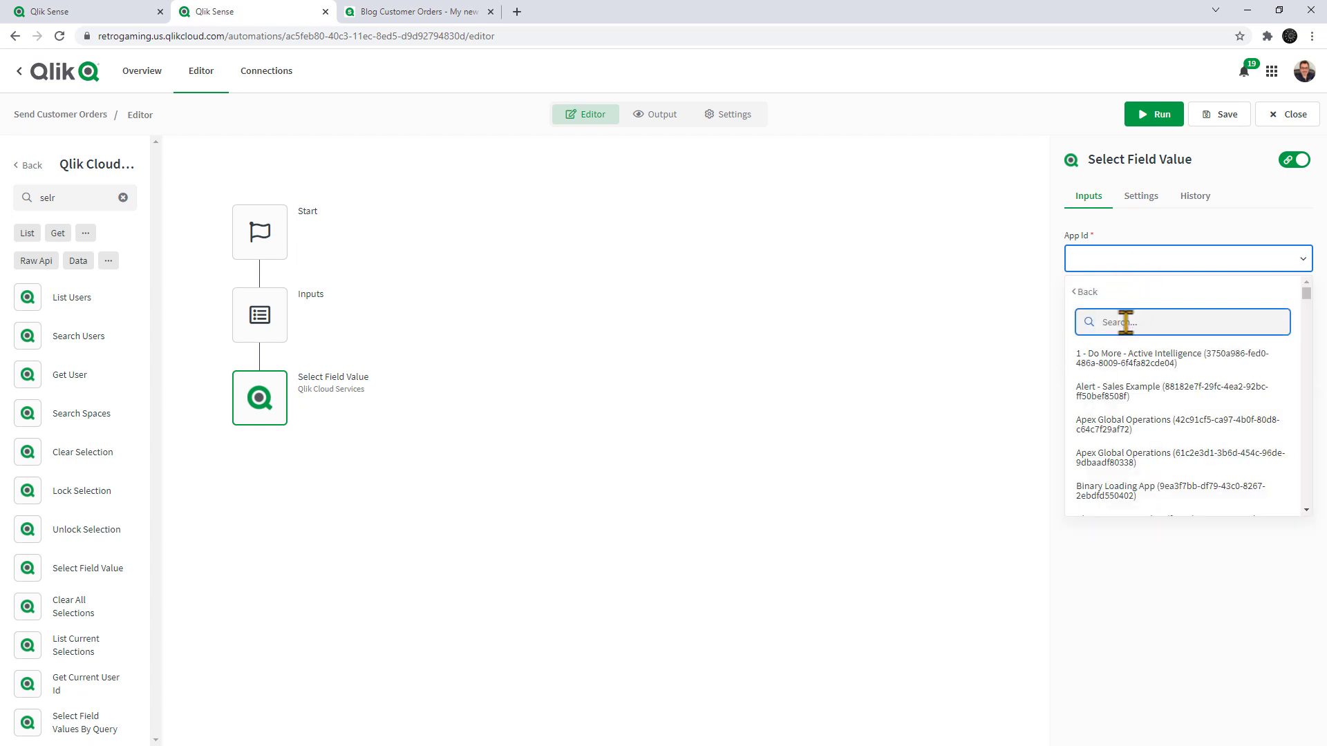
{"action": "type", "text": "lo"}
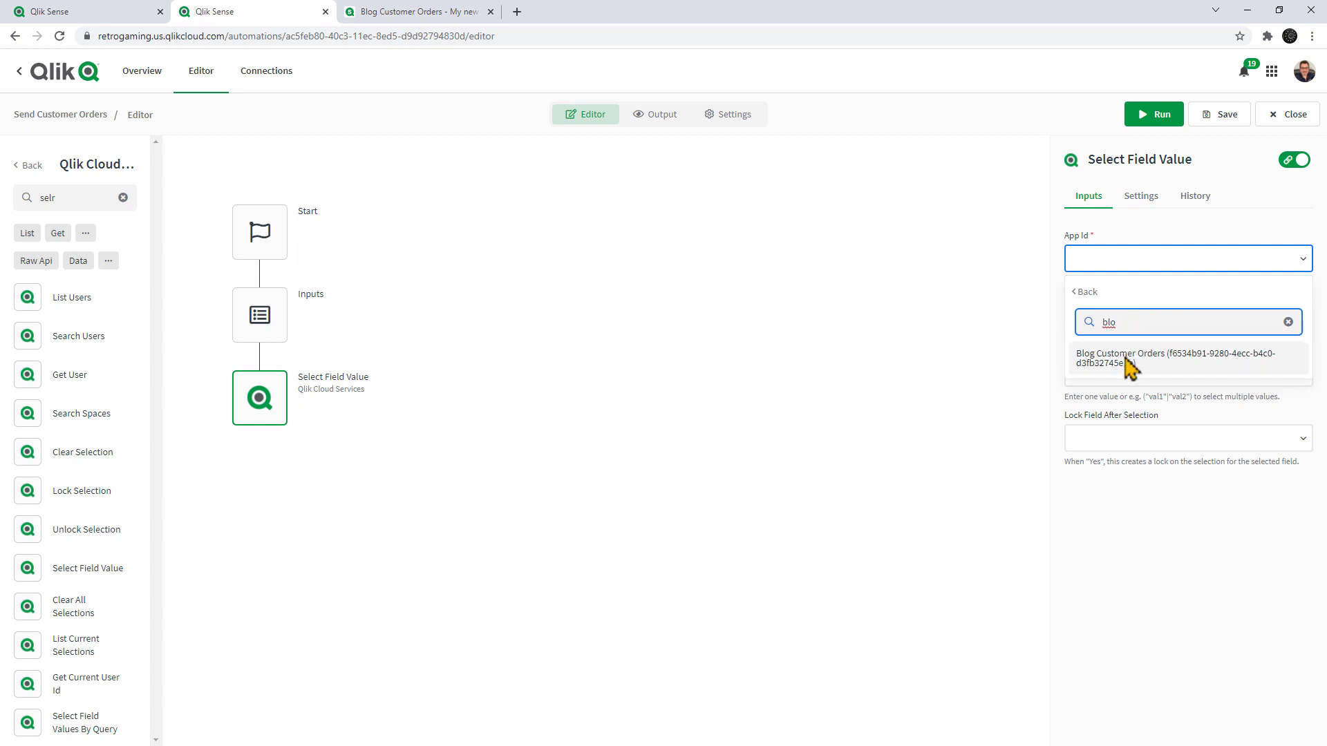
{"action": "left_click", "coordinate": [1125, 356]}
- Set Field Name to Sales Record Number and Field Value to the salesrecnum input
{"action": "left_click", "coordinate": [1121, 332]}
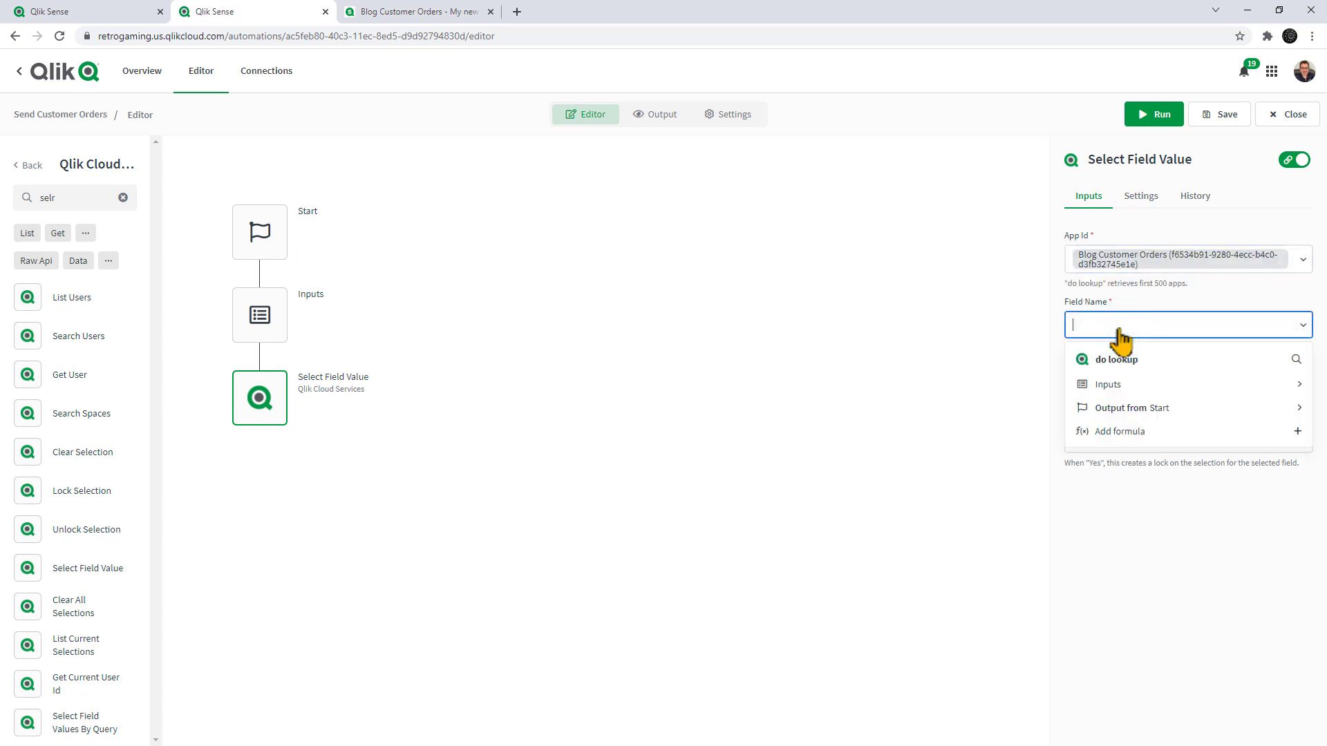
{"action": "left_click", "coordinate": [1126, 361]}
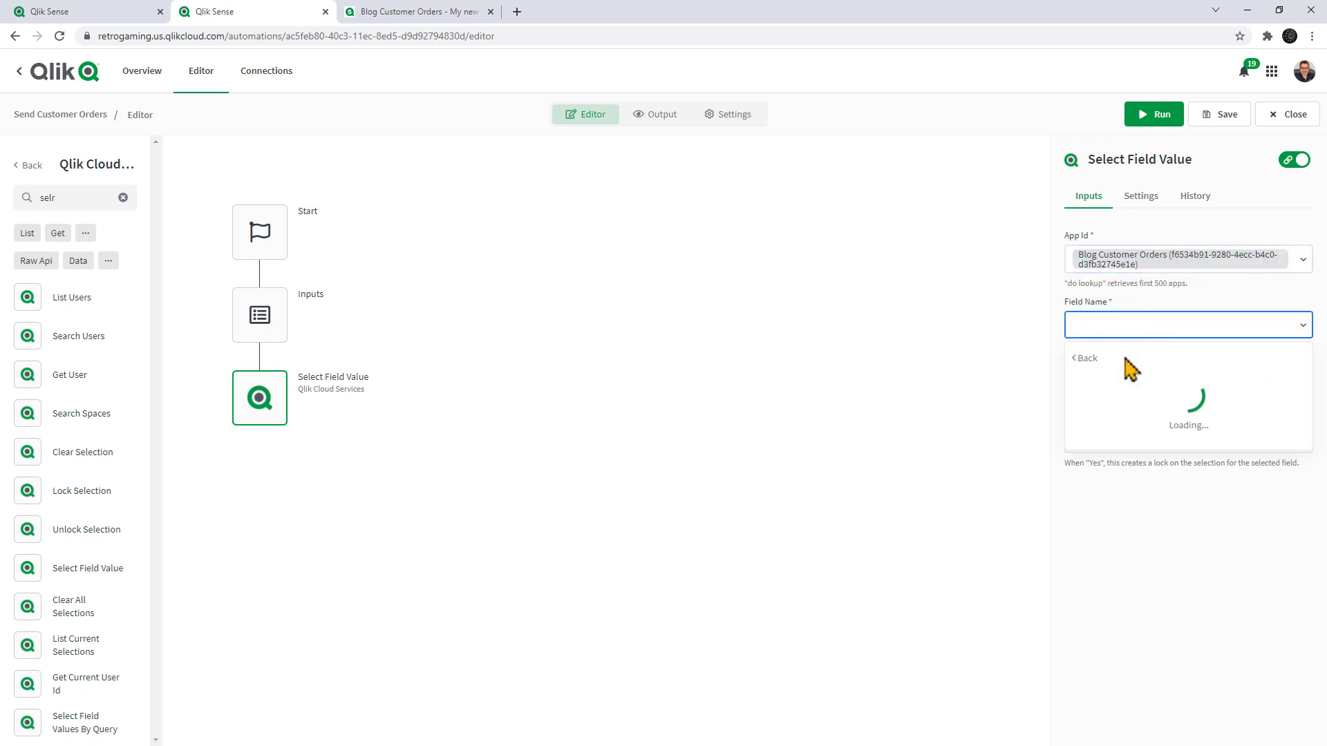
{"action": "scroll", "coordinate": [1125, 417], "scroll_direction": "down", "scroll_amount": 2}
{"action": "left_click", "coordinate": [1123, 423]}
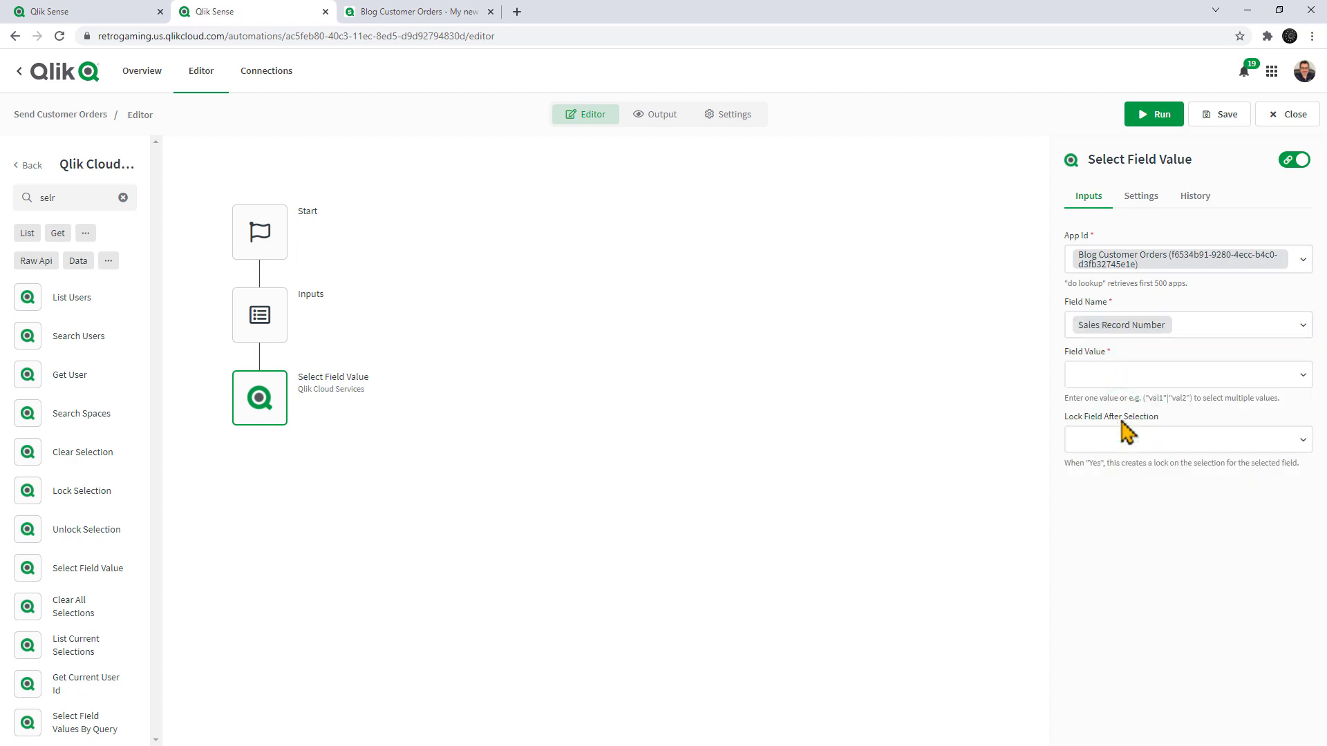
{"action": "left_click", "coordinate": [1139, 379]}
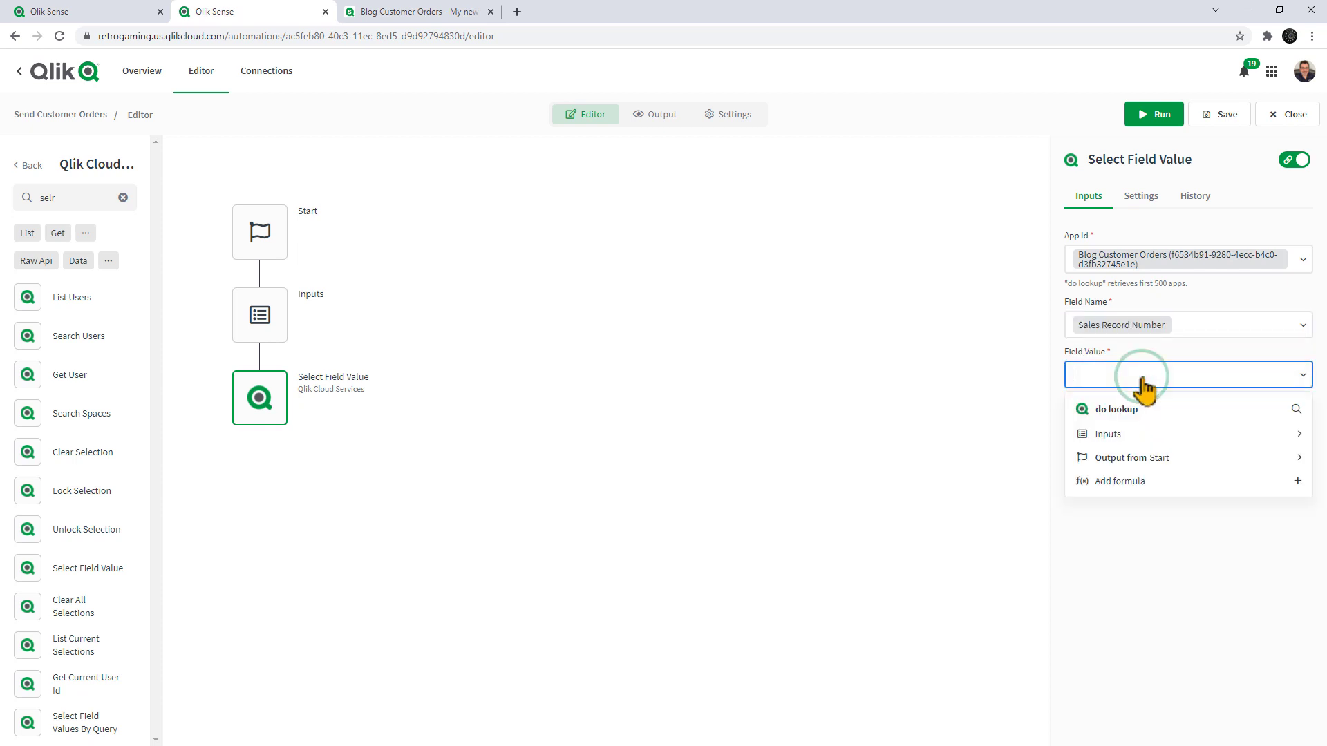
{"action": "left_click", "coordinate": [1140, 439]}
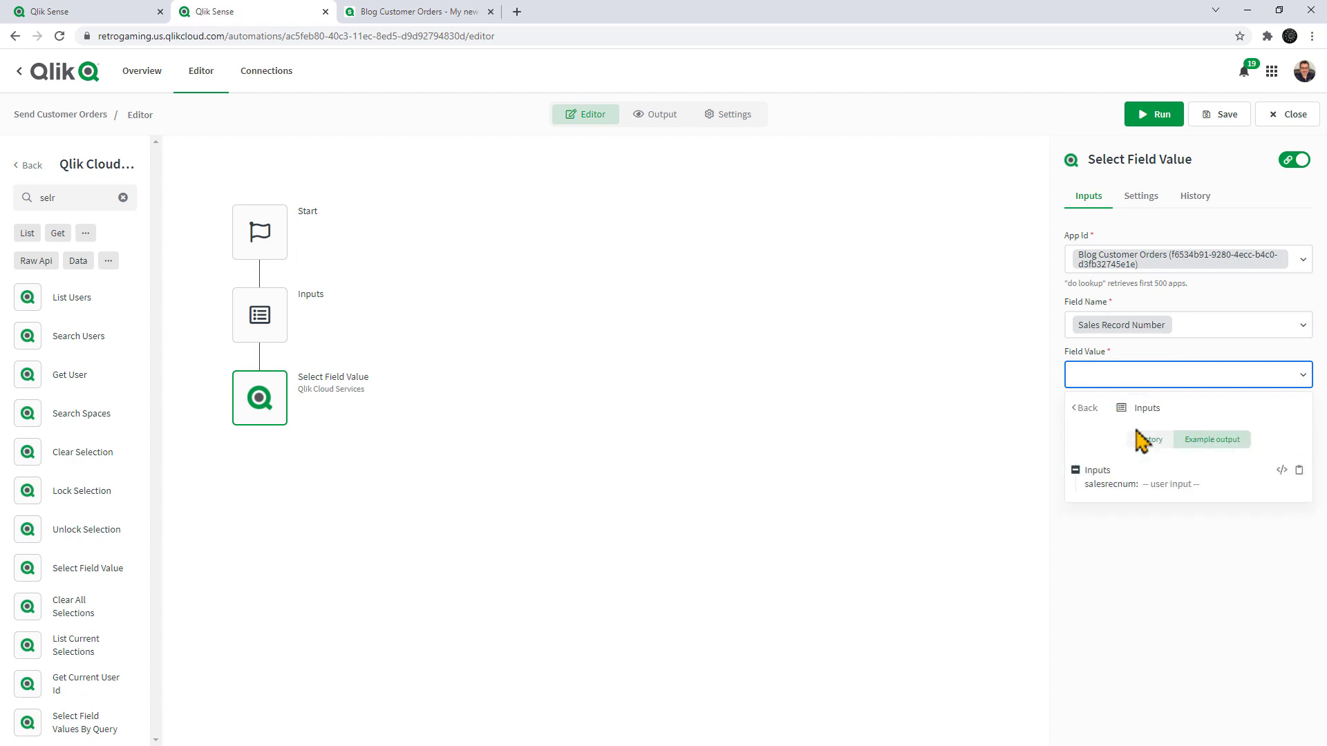
{"action": "left_click", "coordinate": [1111, 484]}
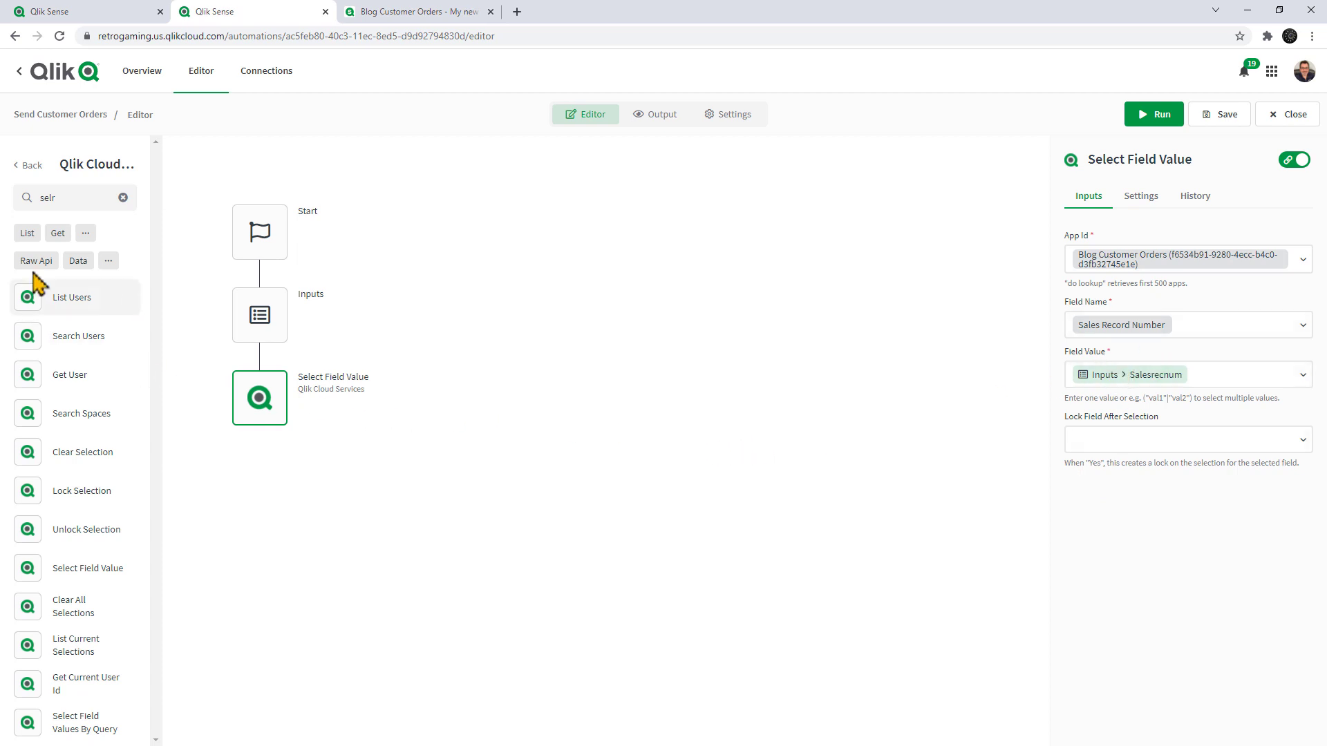
- Search the blocks for 'ou' and add an Output block beneath Select Field Value
{"action": "left_click", "coordinate": [78, 199]}
{"action": "key", "text": "BackSpace"}
{"action": "key", "text": "BackSpace"}
{"action": "key", "text": "BackSpace"}
{"action": "key", "text": "BackSpace"}
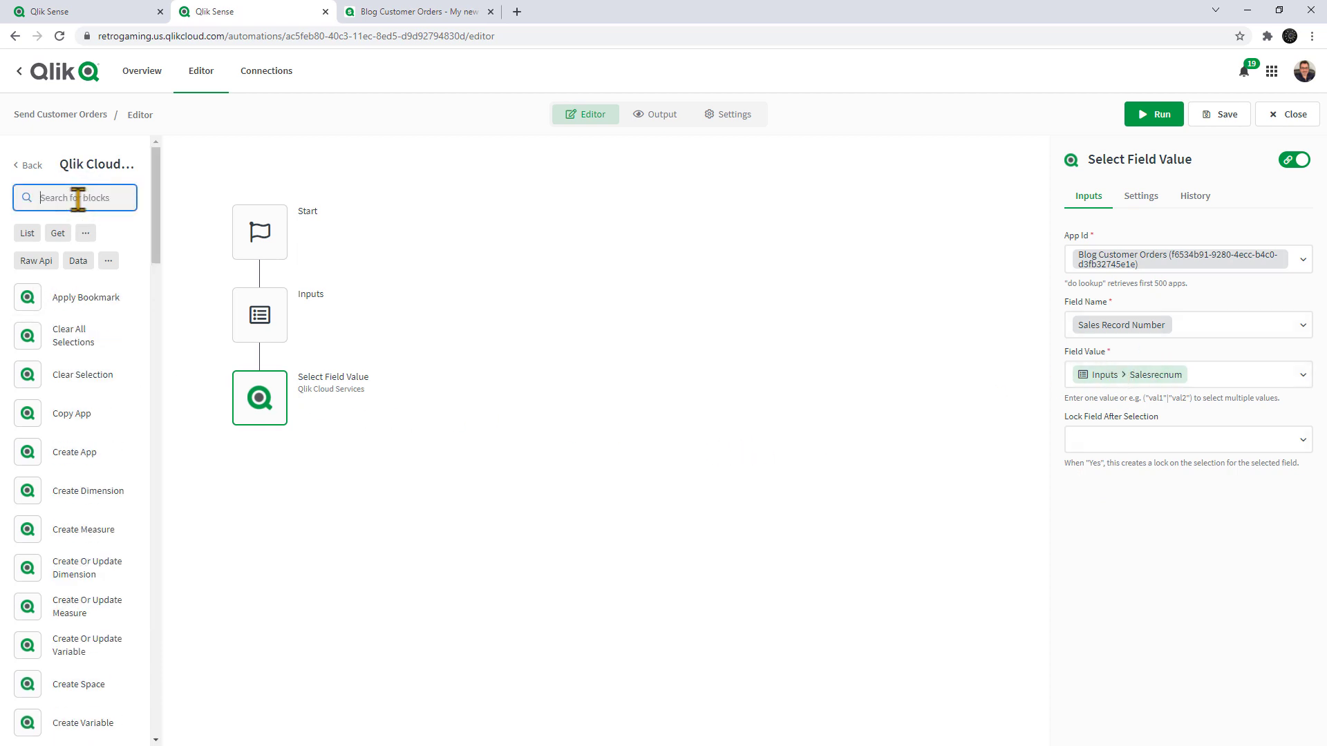
{"action": "type", "text": "out"}
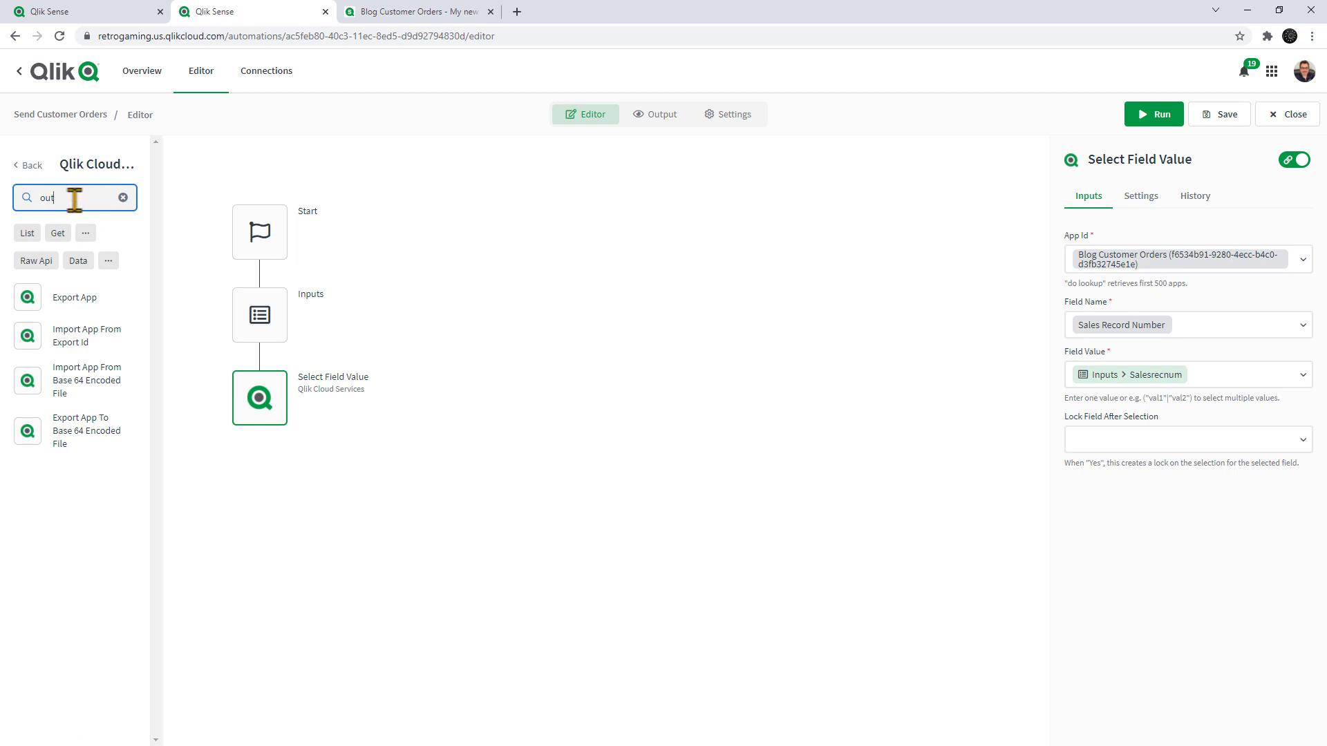
{"action": "left_click", "coordinate": [30, 166]}
{"action": "left_click", "coordinate": [55, 170]}
{"action": "type", "text": "ou"}
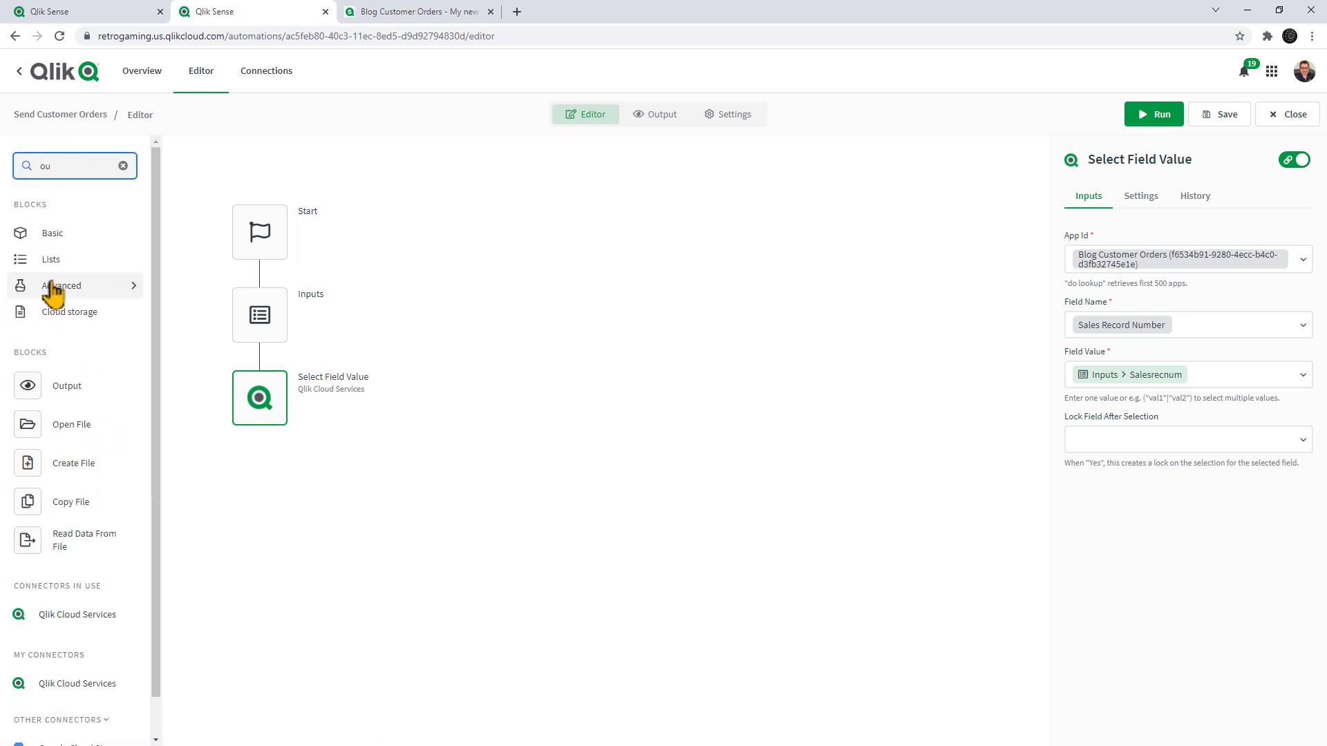
{"action": "left_click_drag", "start_coordinate": [61, 385], "coordinate": [259, 463]}
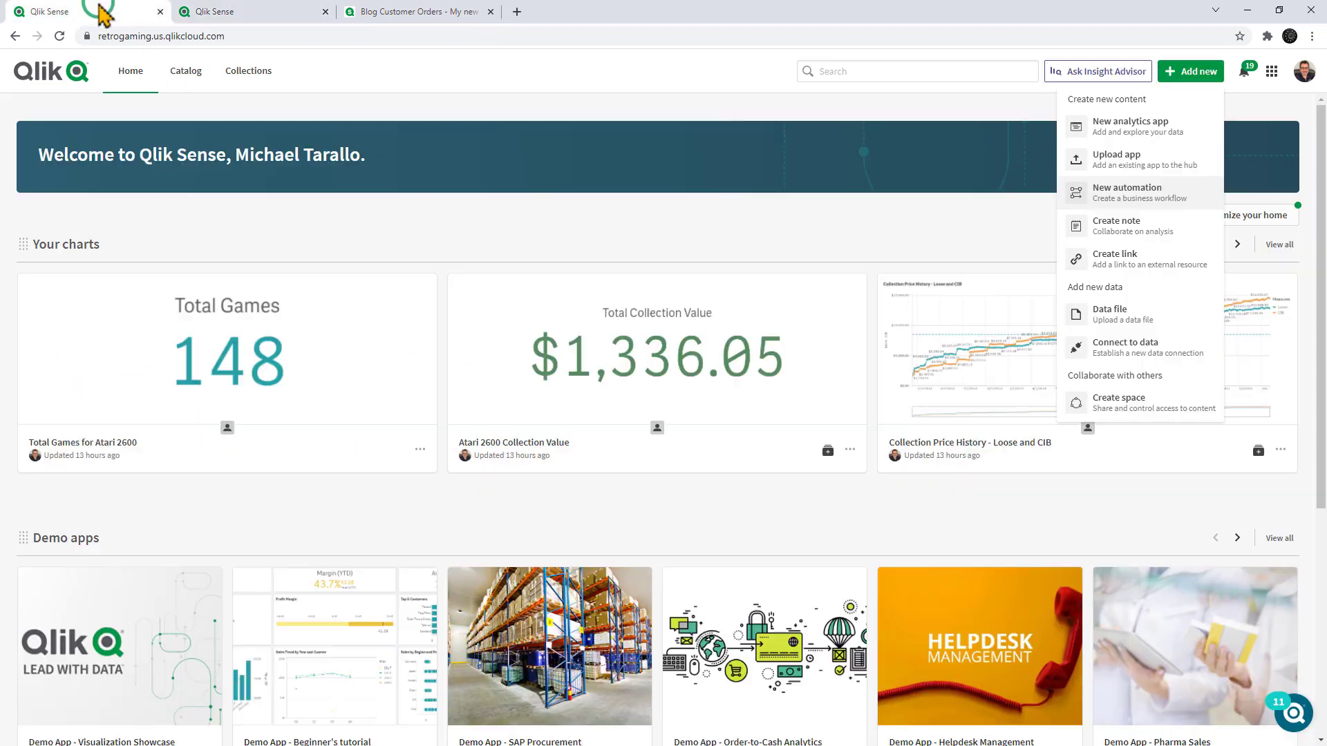
- Check the Blog Customer Orders sheet, then review the Output history and Select Field Value settings
{"action": "left_click", "coordinate": [222, 12]}
{"action": "left_click", "coordinate": [387, 12]}
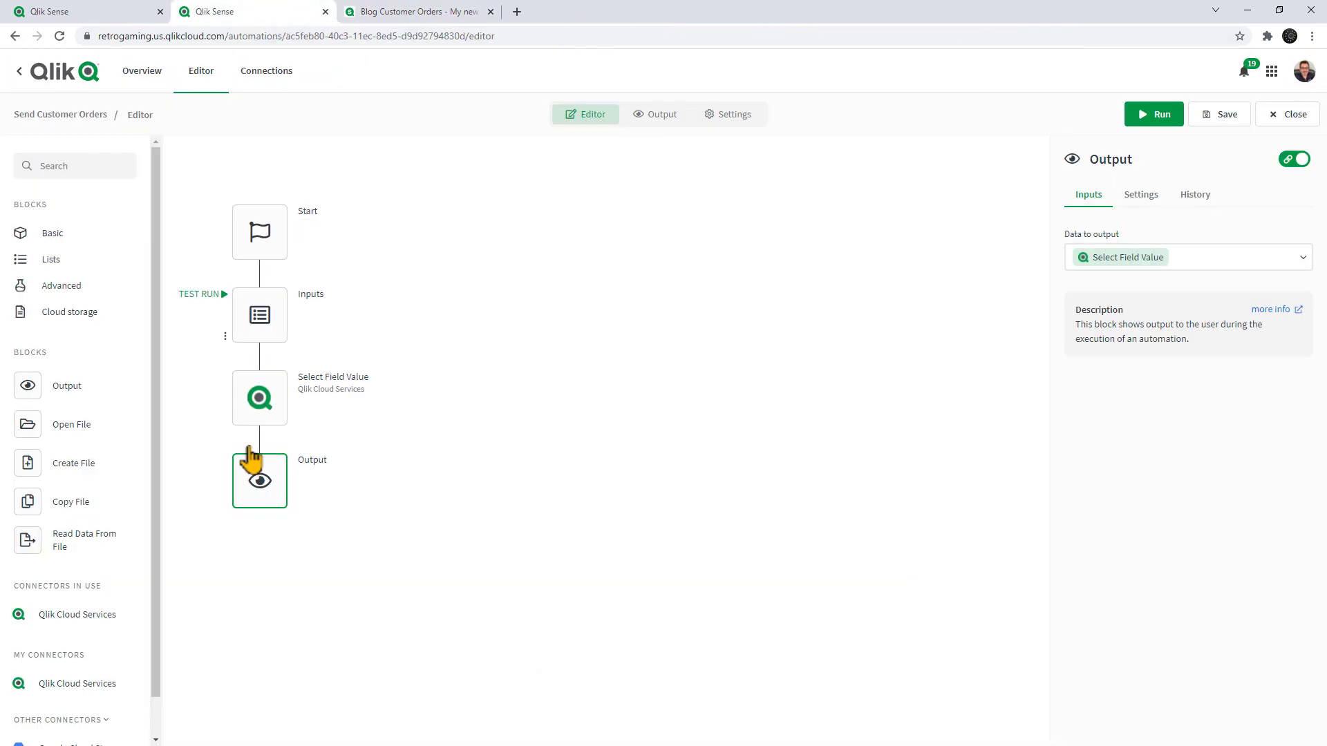
{"action": "left_click", "coordinate": [1203, 196]}
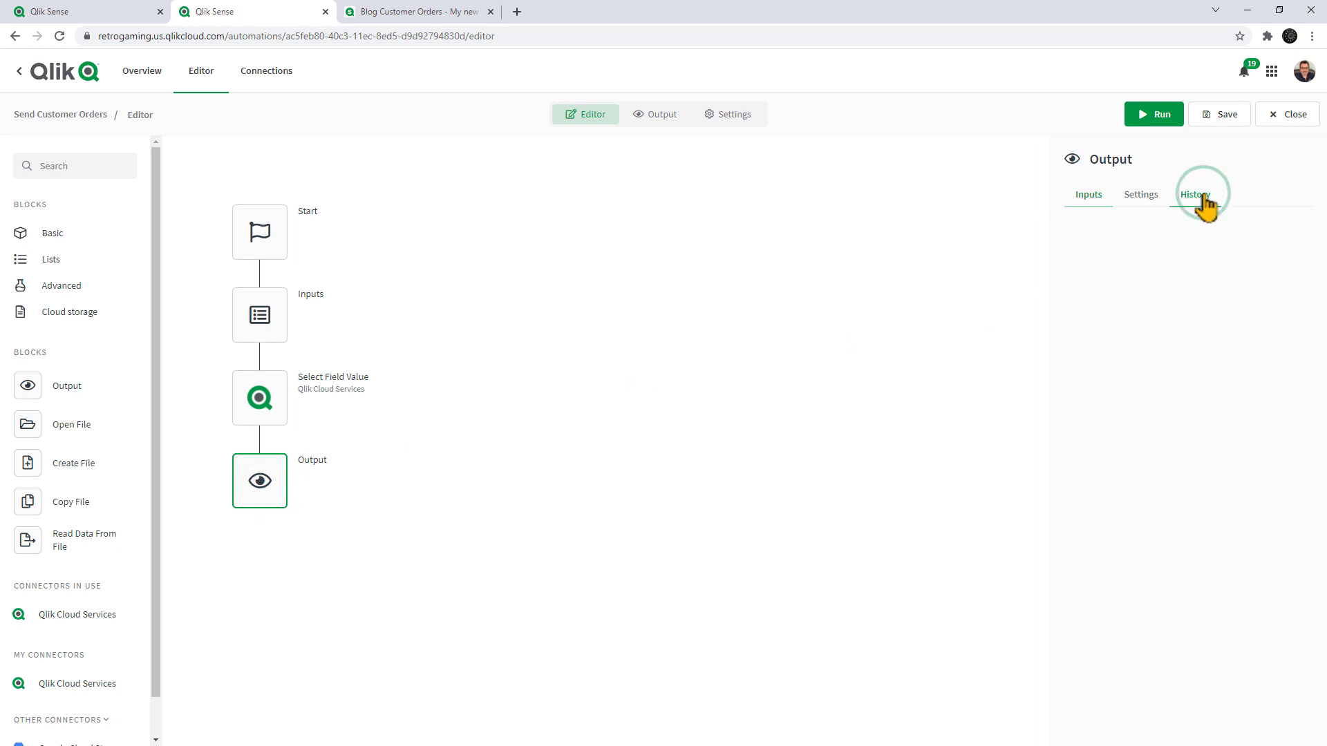
{"action": "left_click", "coordinate": [284, 414]}
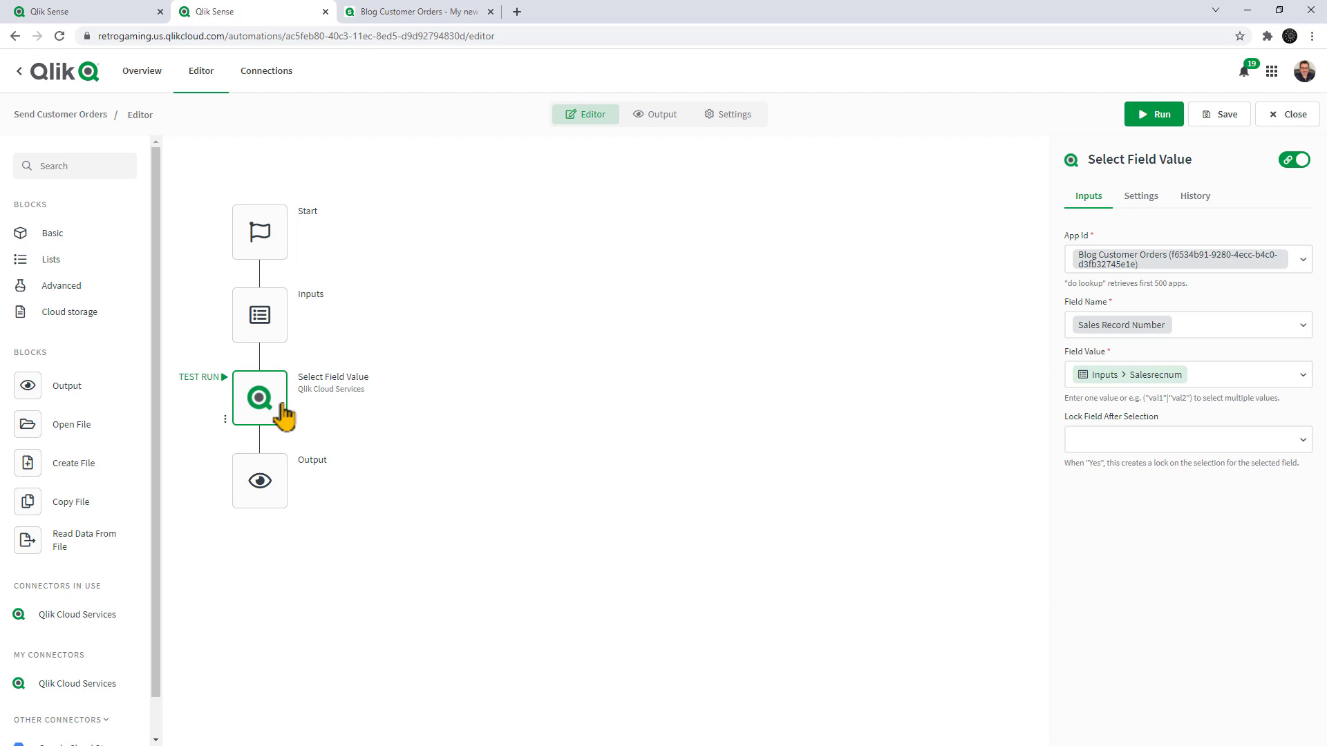
- Move the Output block lower and browse the Qlik Cloud Services Get blocks
{"action": "left_click_drag", "start_coordinate": [261, 482], "coordinate": [262, 566]}
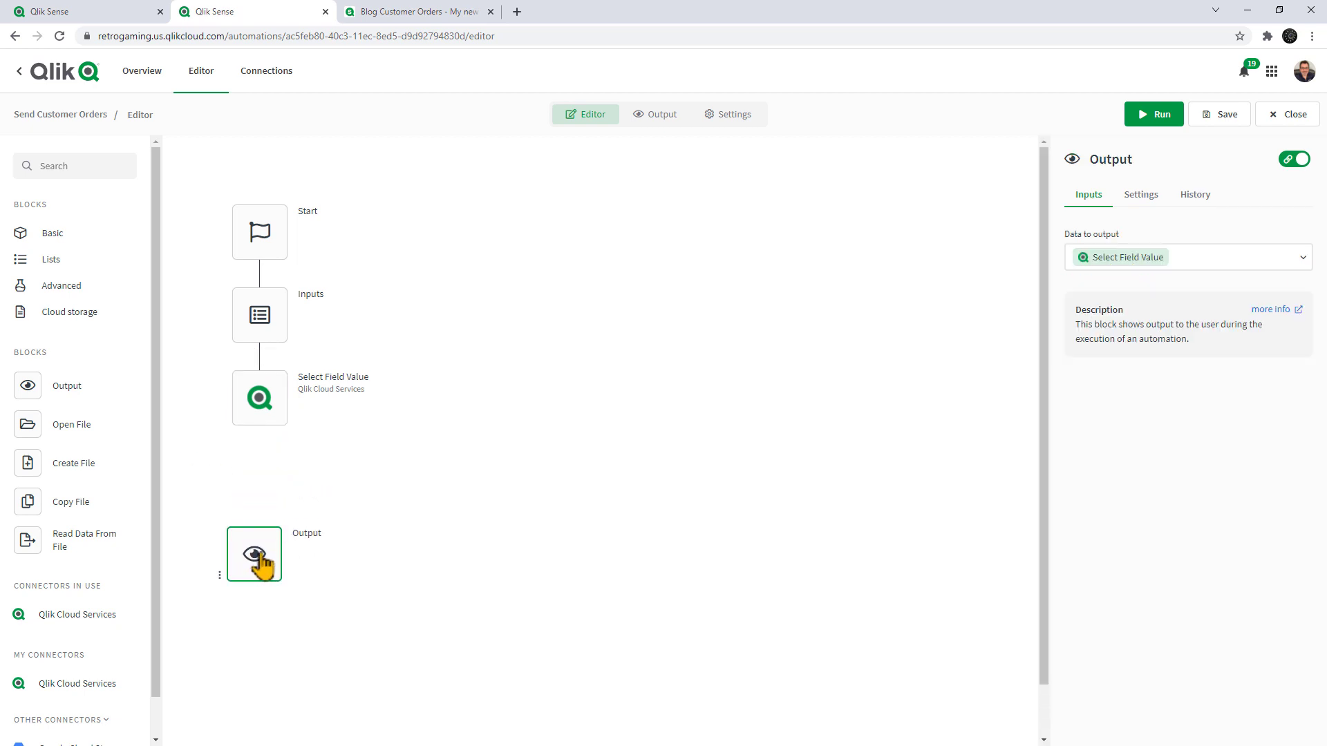
{"action": "left_click", "coordinate": [67, 172]}
{"action": "left_click", "coordinate": [104, 616]}
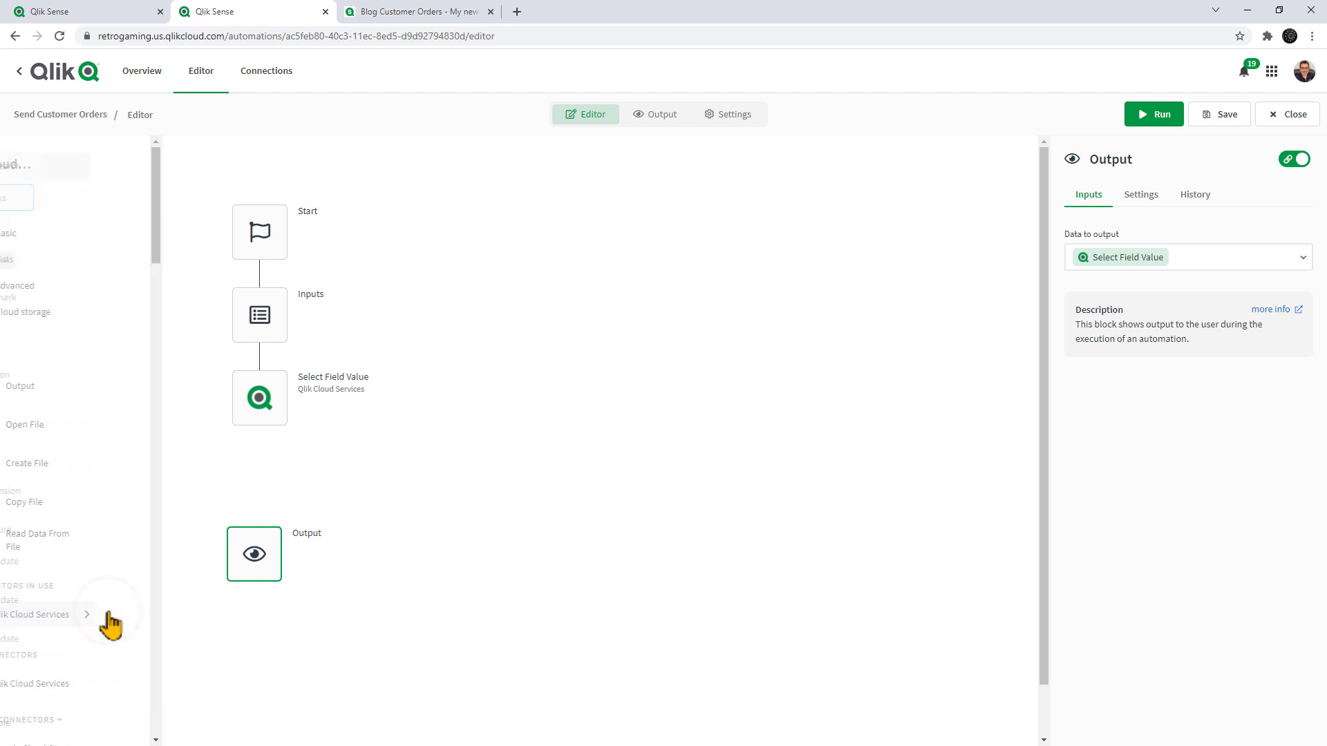
{"action": "scroll", "coordinate": [129, 539], "scroll_direction": "down", "scroll_amount": 3}
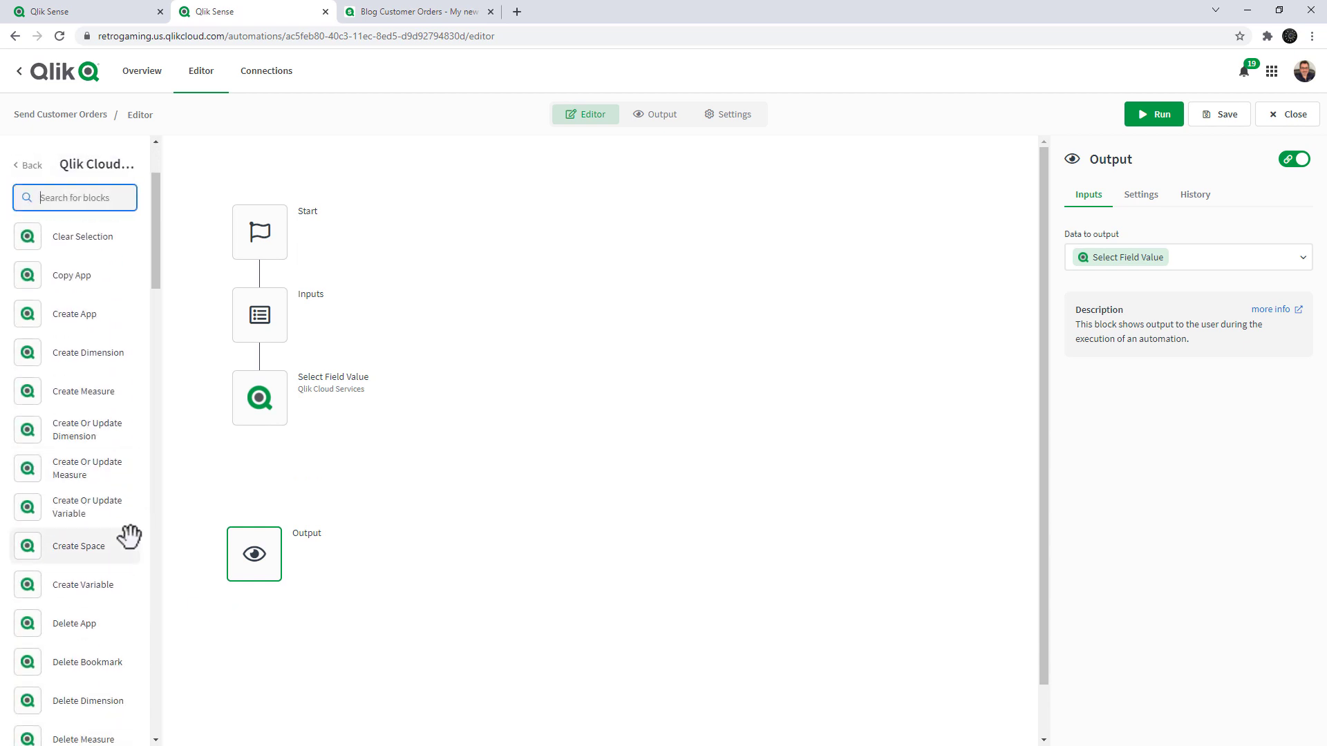
{"action": "scroll", "coordinate": [127, 525], "scroll_direction": "up", "scroll_amount": 3}
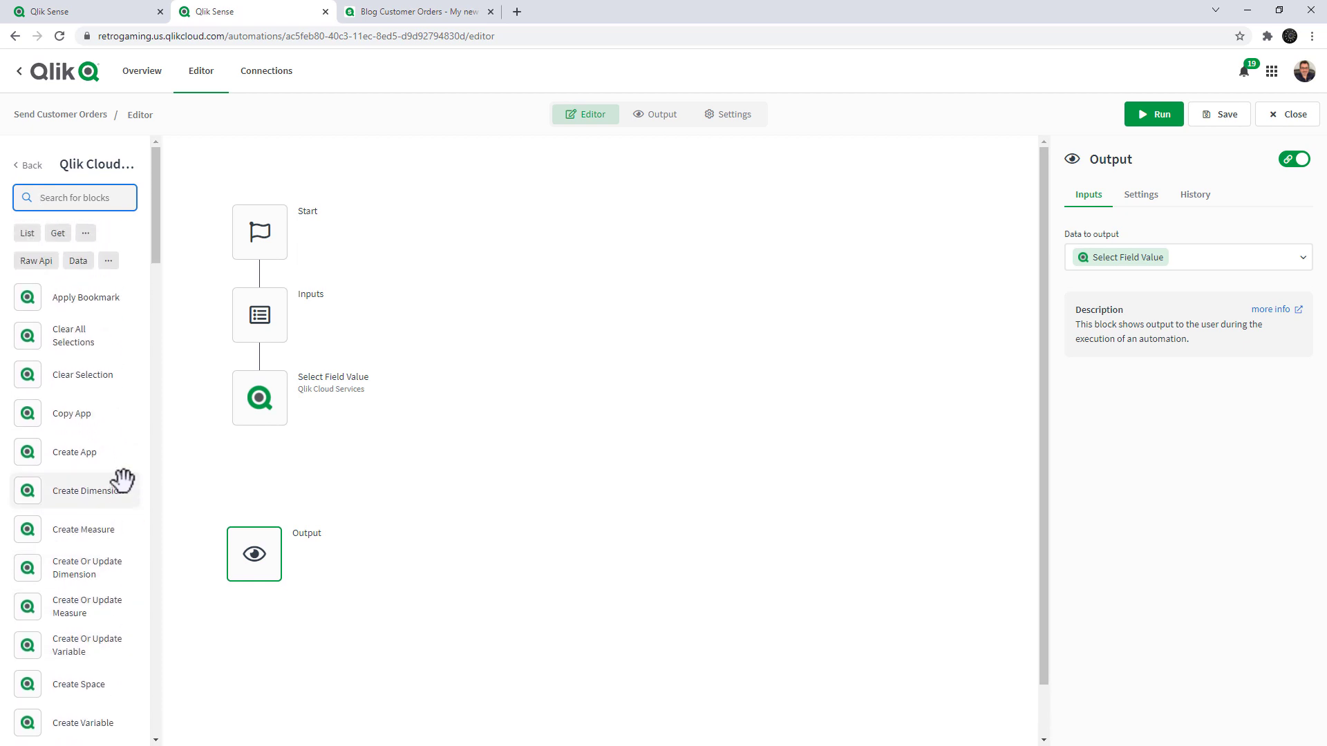
{"action": "left_click", "coordinate": [59, 235]}
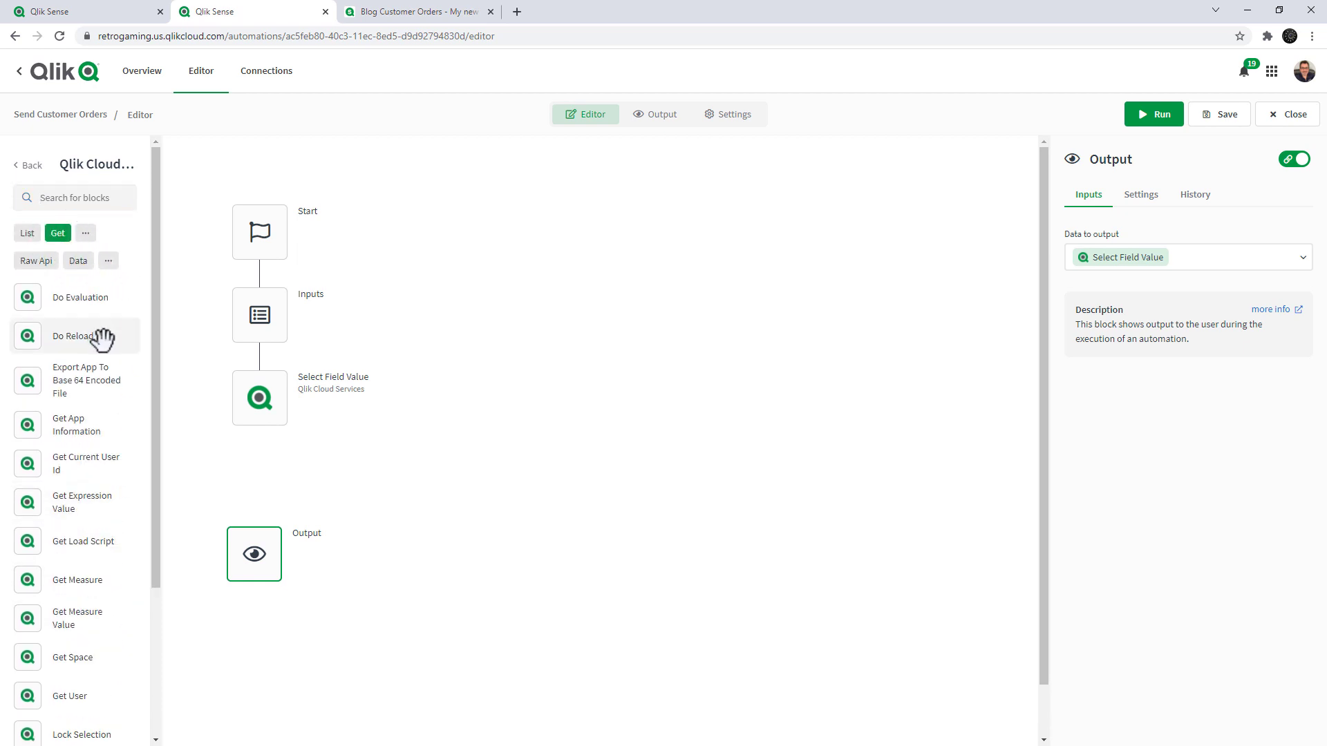
{"action": "scroll", "coordinate": [103, 346], "scroll_direction": "down", "scroll_amount": 2}
{"action": "scroll", "coordinate": [104, 363], "scroll_direction": "down", "scroll_amount": 1}
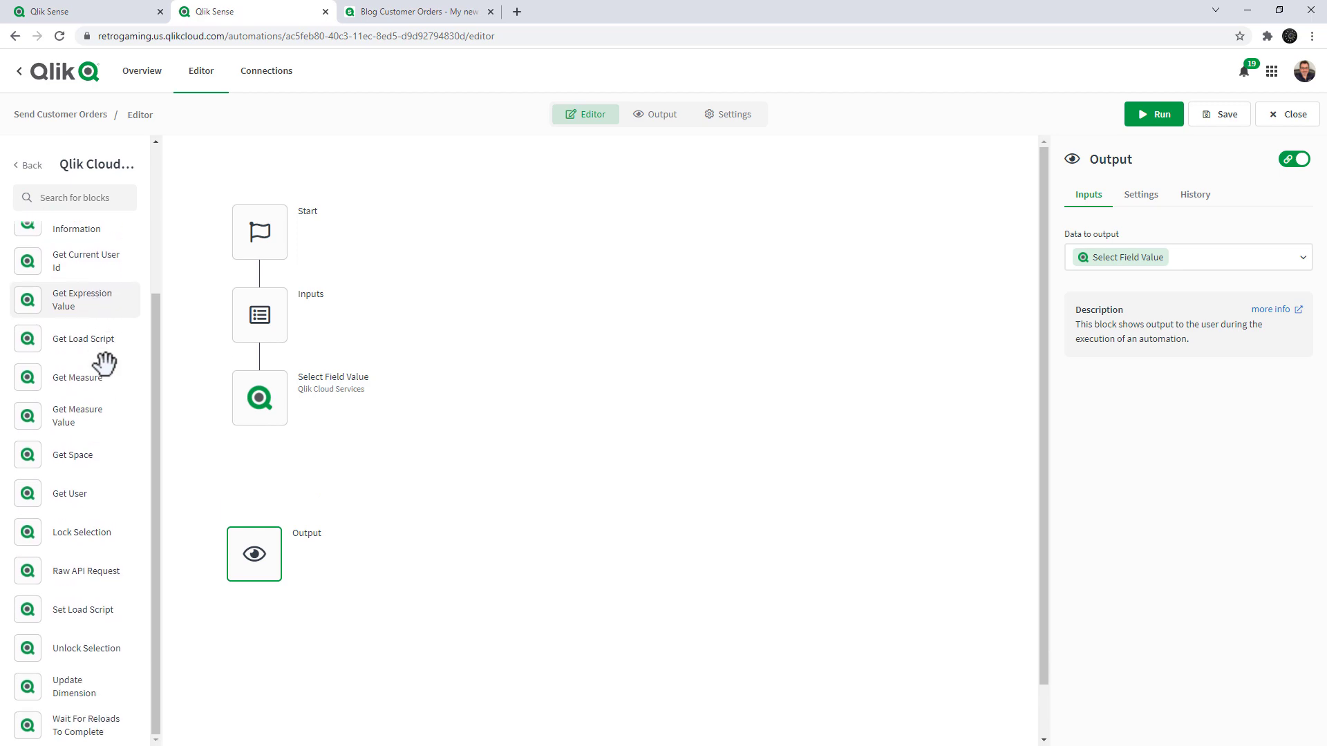
{"action": "scroll", "coordinate": [104, 364], "scroll_direction": "up", "scroll_amount": 3}
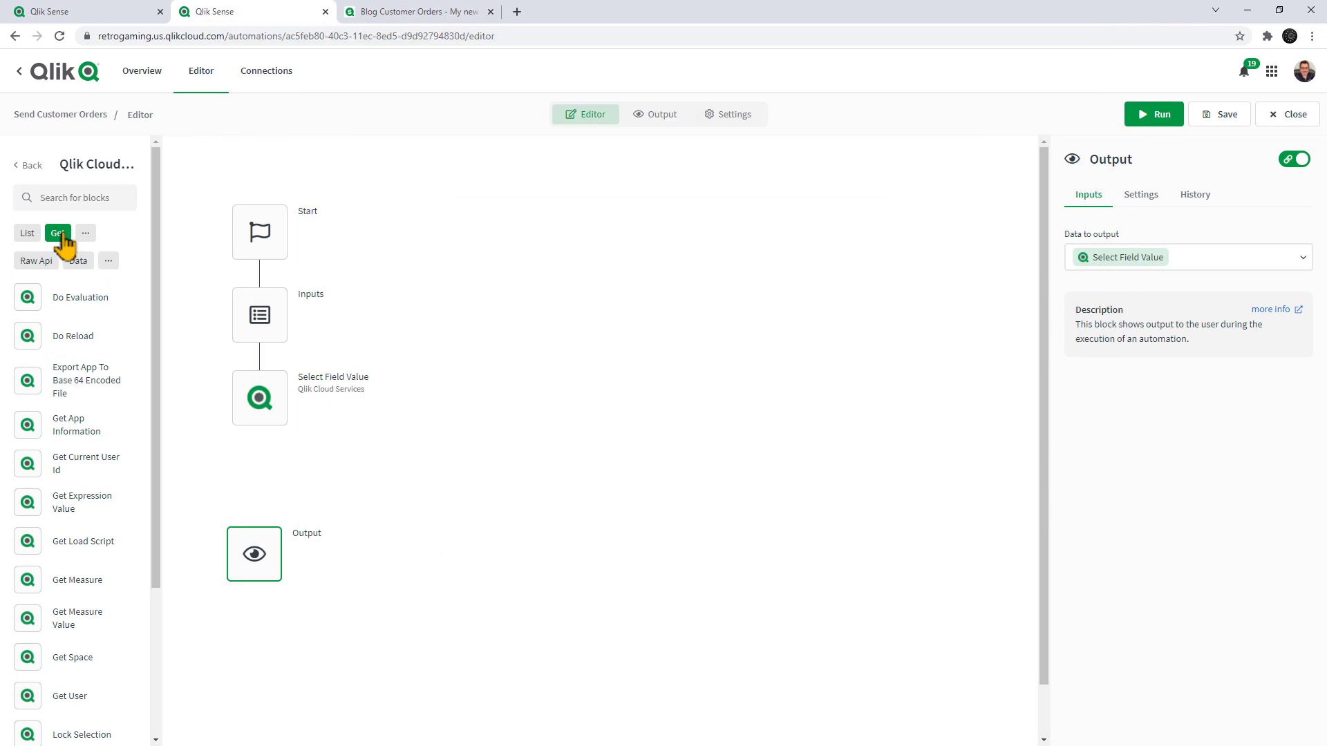
- Clear the Get filter and search the blocks for 'tabl'
{"action": "left_click", "coordinate": [69, 236]}
{"action": "left_click", "coordinate": [67, 197]}
{"action": "type", "text": "sel"}
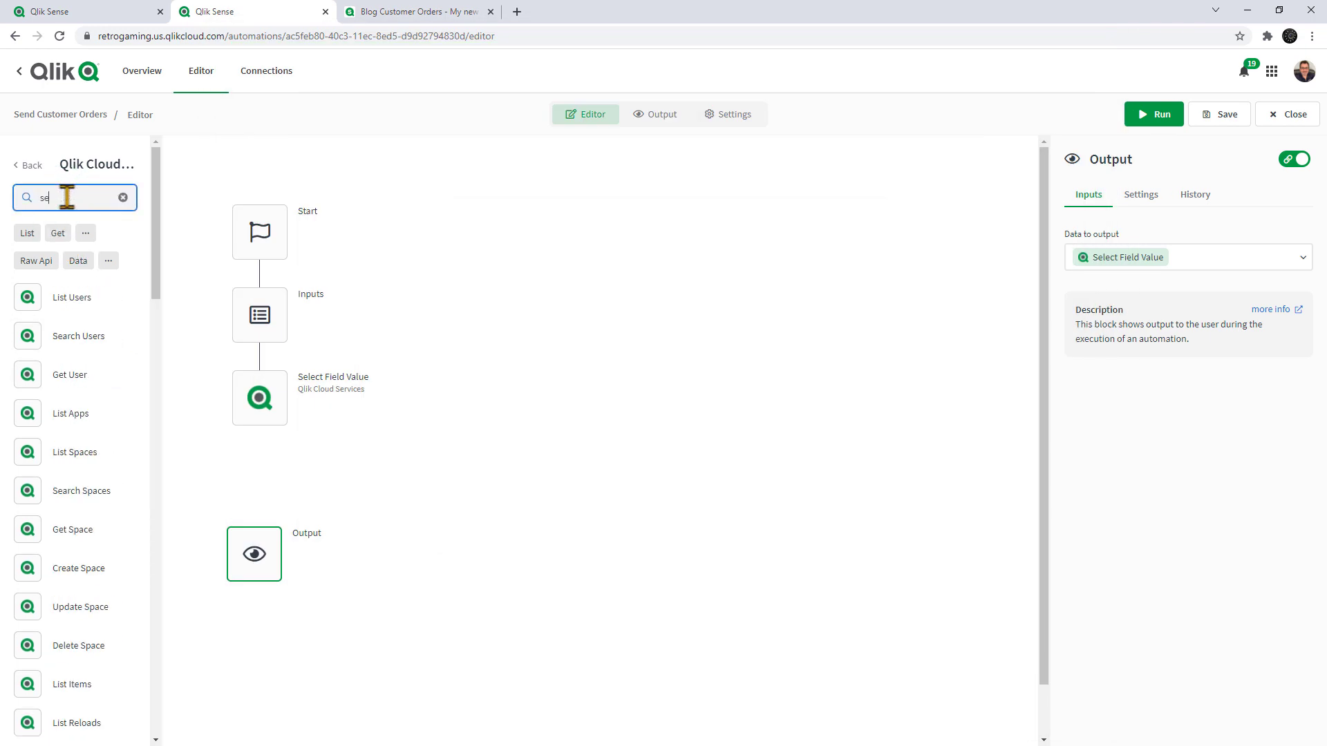
{"action": "key", "text": "BackSpace"}
{"action": "key", "text": "BackSpace"}
{"action": "key", "text": "BackSpace"}
{"action": "type", "text": "tabl"}
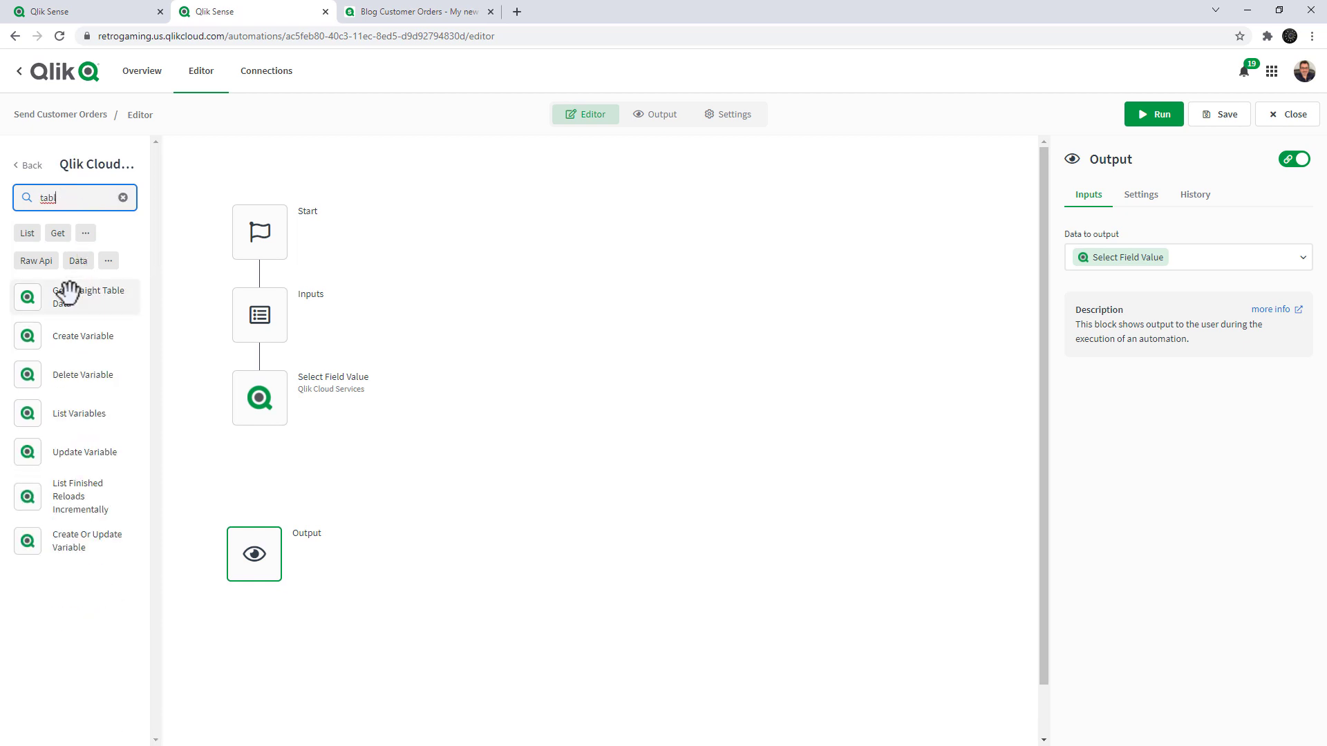
- Add Get Straight Table Data after Select Field Value and remove the Output block
{"action": "left_click_drag", "start_coordinate": [62, 294], "coordinate": [266, 465]}
{"action": "left_click", "coordinate": [272, 556]}
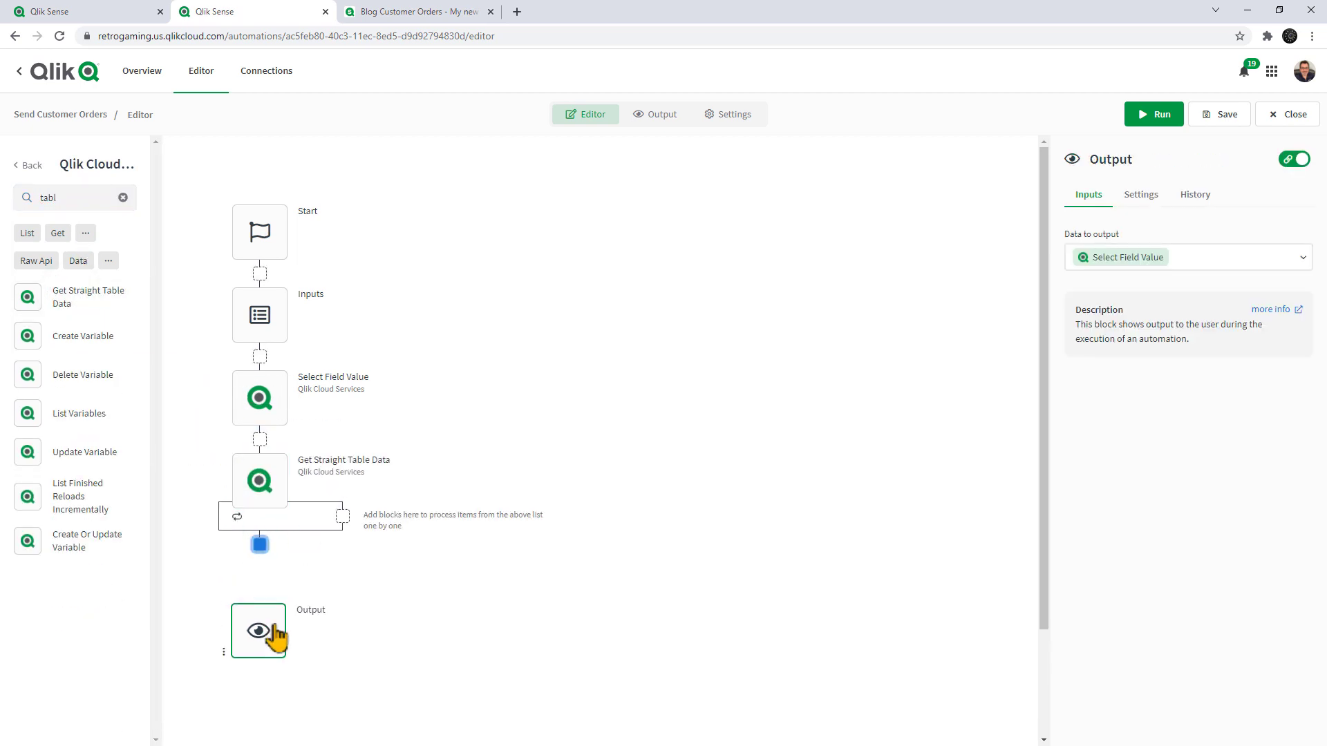
{"action": "right_click", "coordinate": [276, 608]}
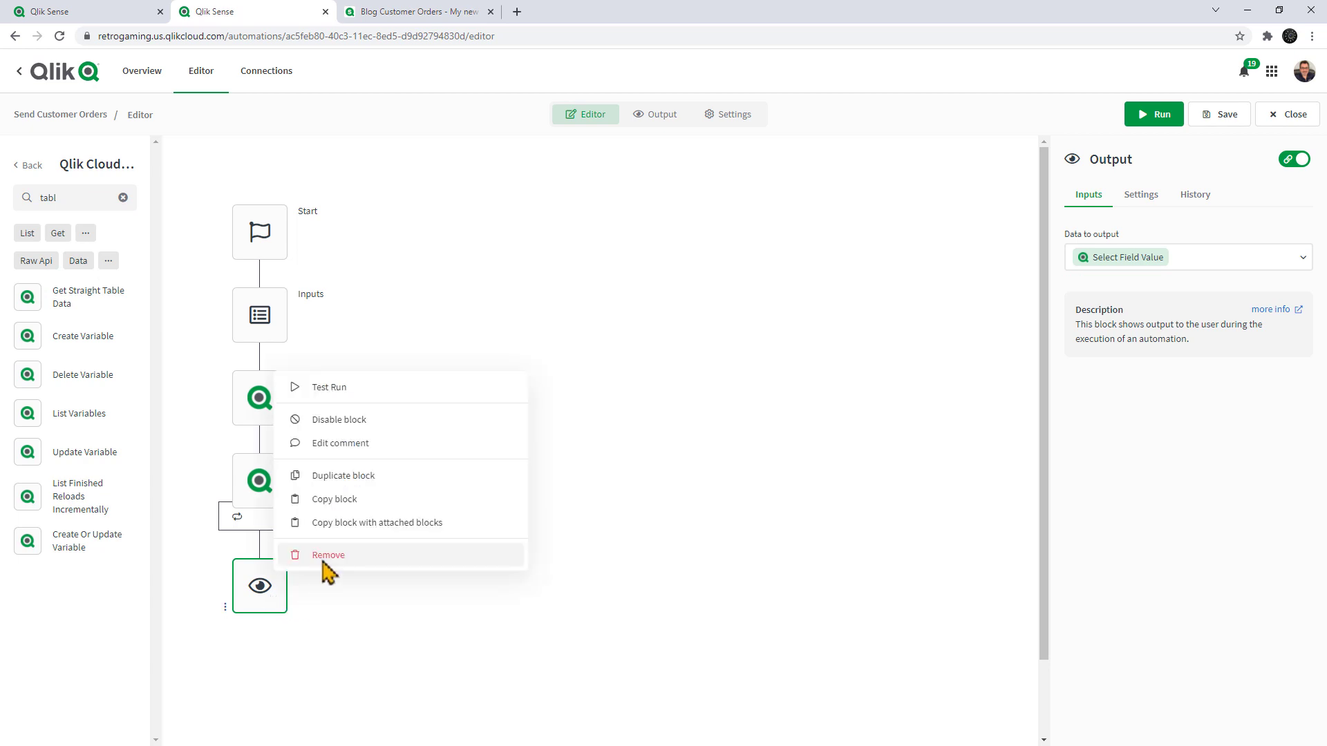
{"action": "right_click", "coordinate": [280, 599]}
{"action": "left_click", "coordinate": [323, 547]}
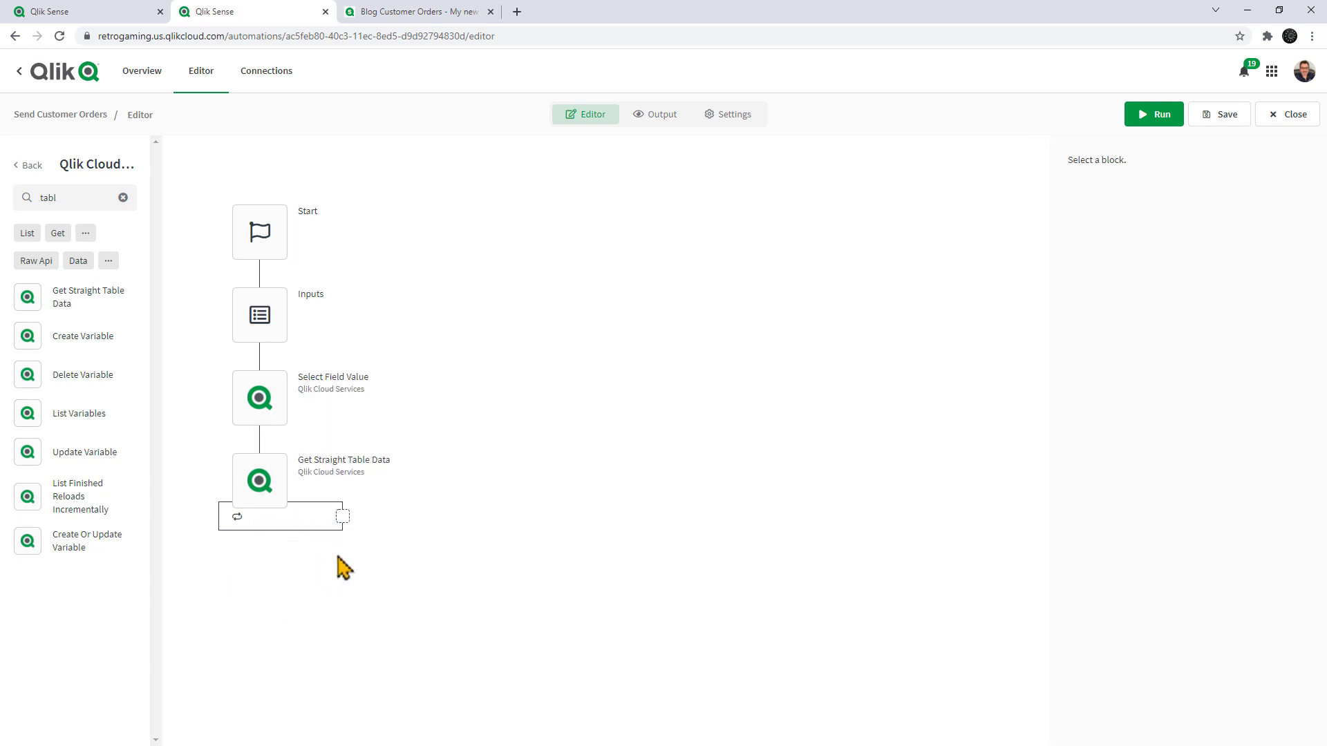
- Set the Get Straight Table Data App Id to Blog Customer Orders
{"action": "left_click", "coordinate": [256, 487]}
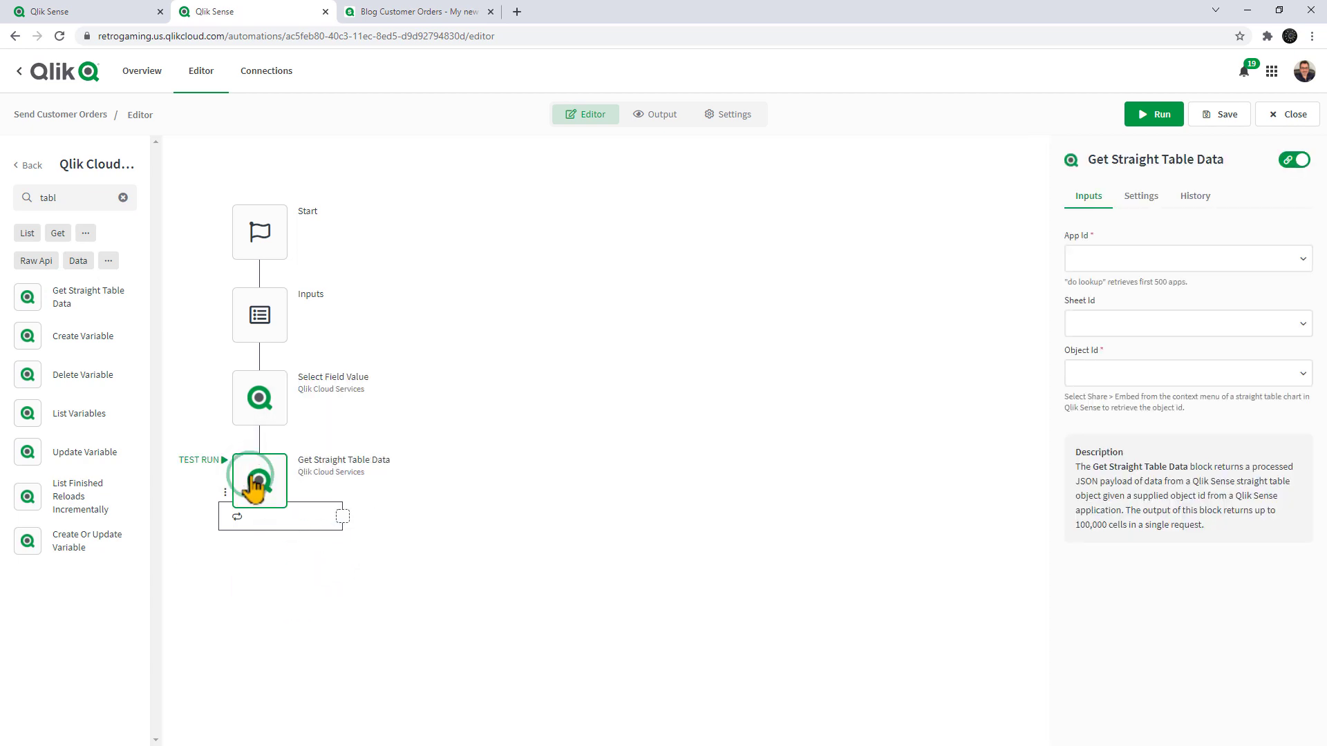
{"action": "left_click", "coordinate": [1154, 269]}
{"action": "left_click", "coordinate": [1147, 291]}
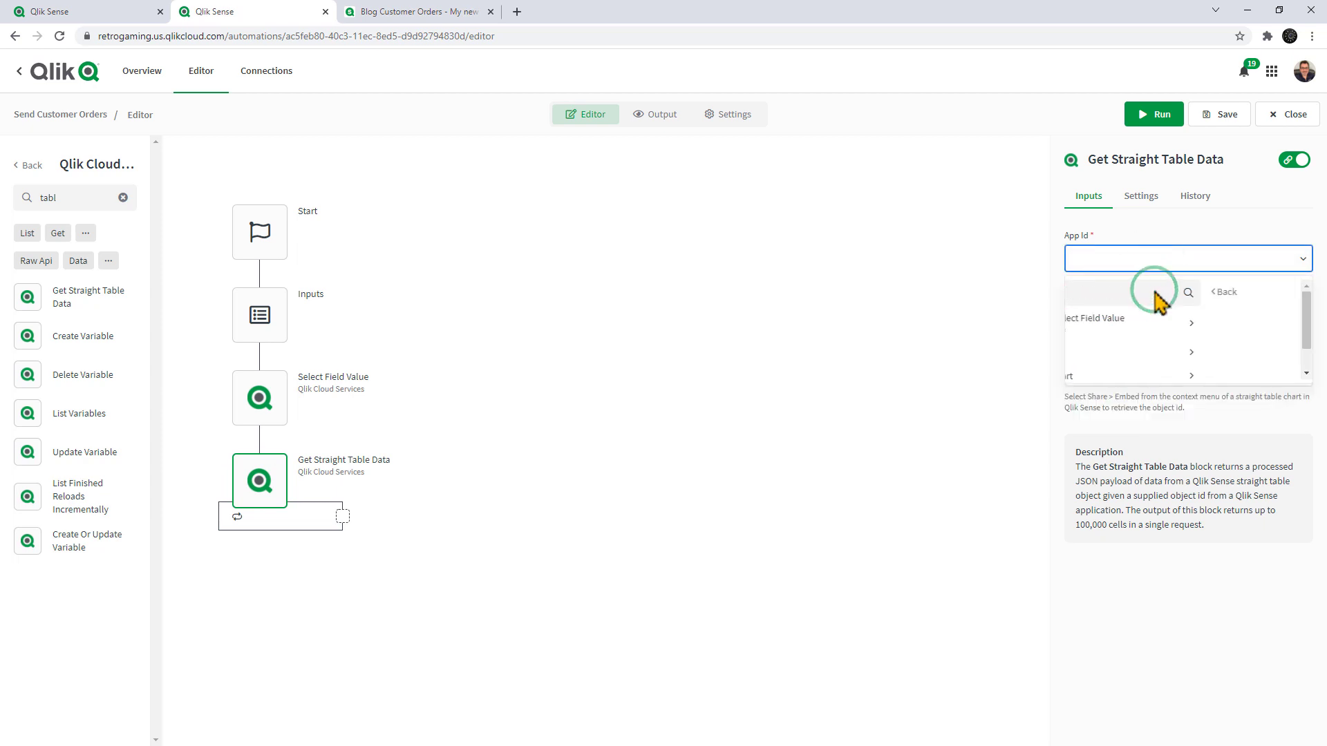
{"action": "left_click", "coordinate": [1123, 321]}
{"action": "type", "text": "blo"}
{"action": "left_click", "coordinate": [1116, 361]}
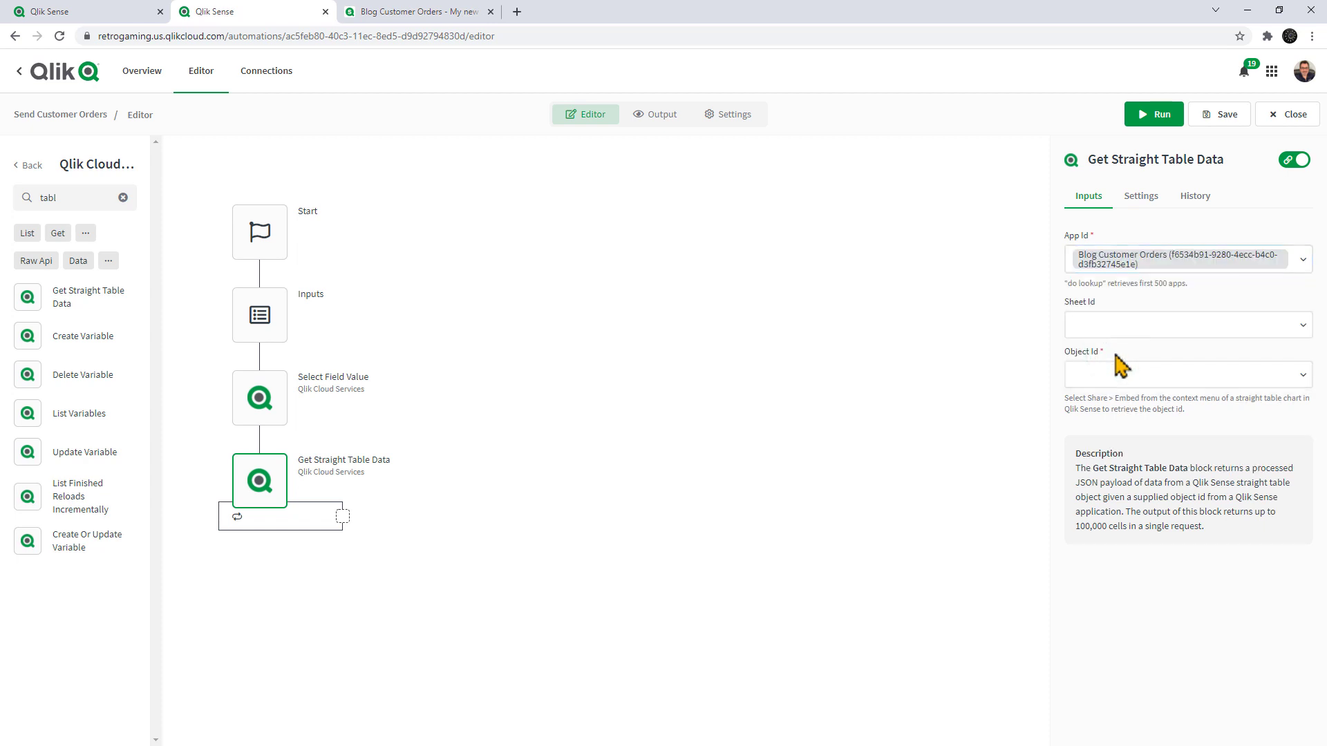
- Choose My new sheet as Sheet Id and the Customer Information table as Object Id
{"action": "left_click", "coordinate": [1153, 325]}
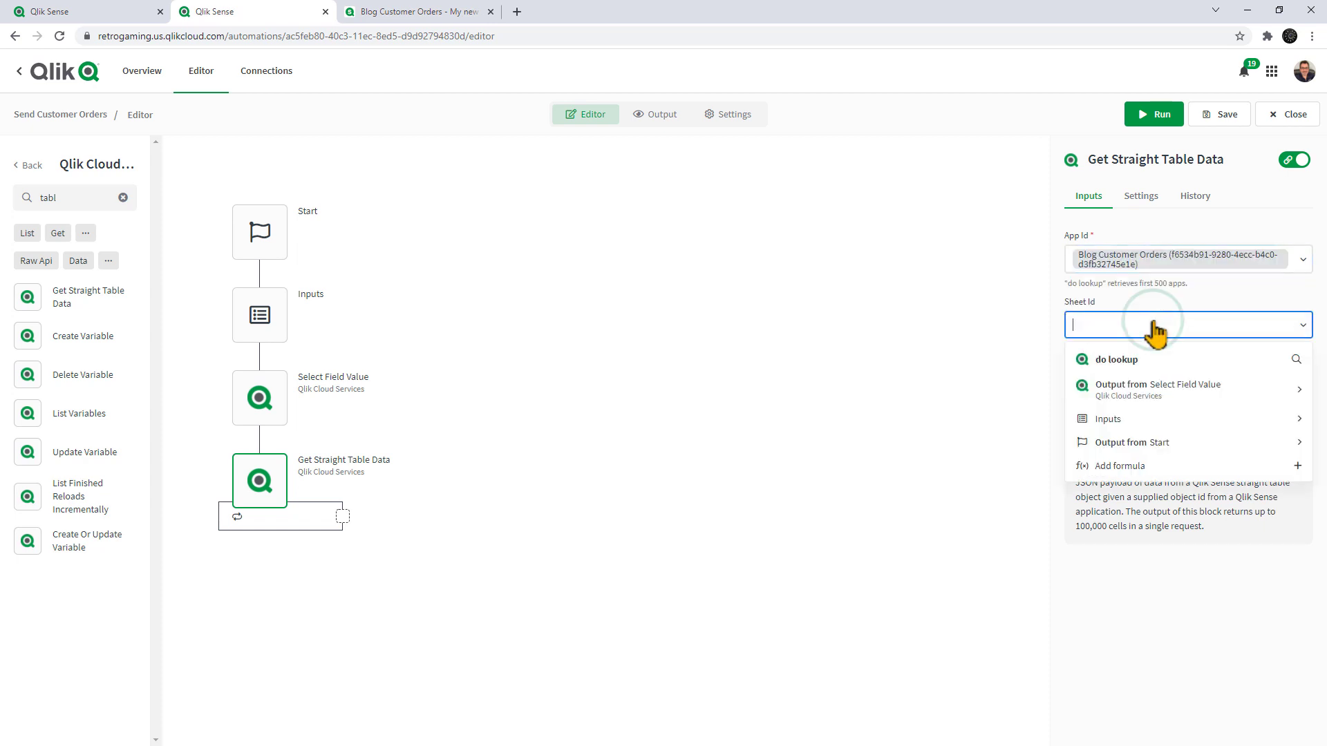
{"action": "left_click", "coordinate": [1139, 358]}
{"action": "left_click", "coordinate": [1118, 389]}
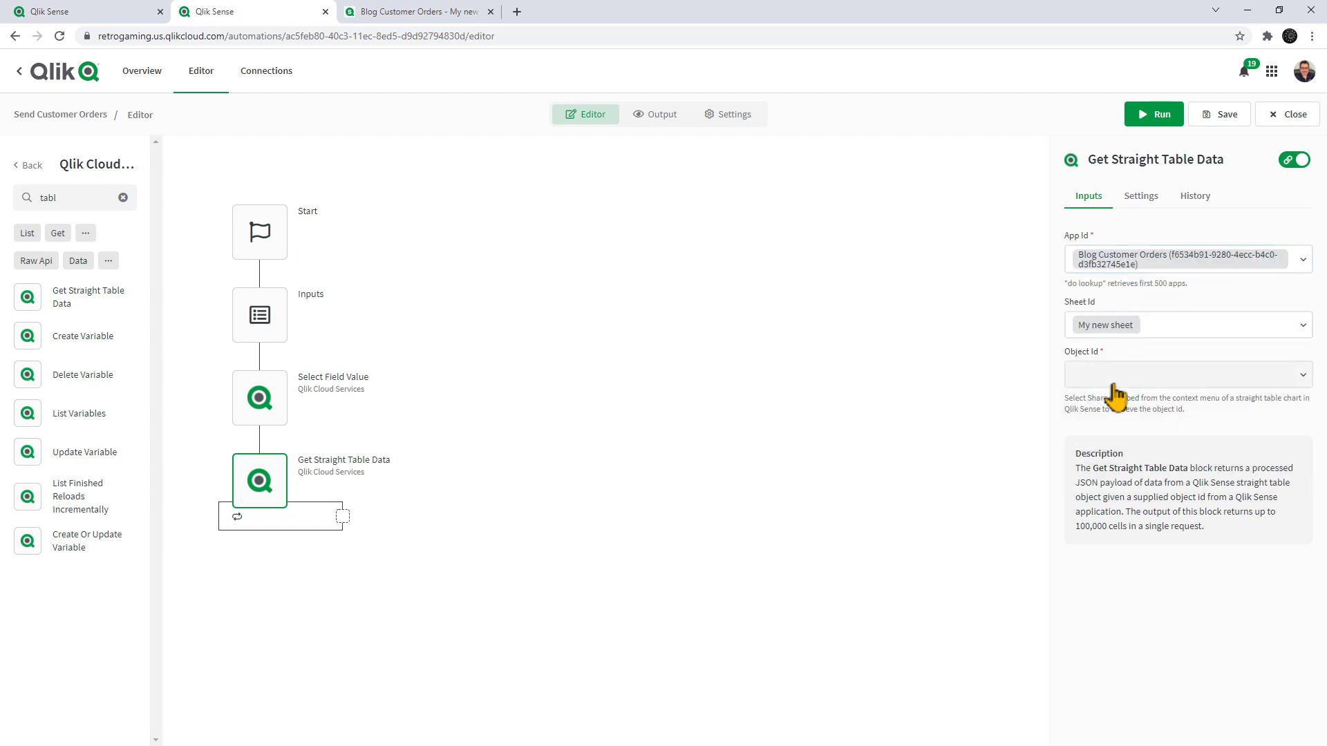
{"action": "left_click", "coordinate": [1157, 377]}
{"action": "left_click", "coordinate": [1153, 412]}
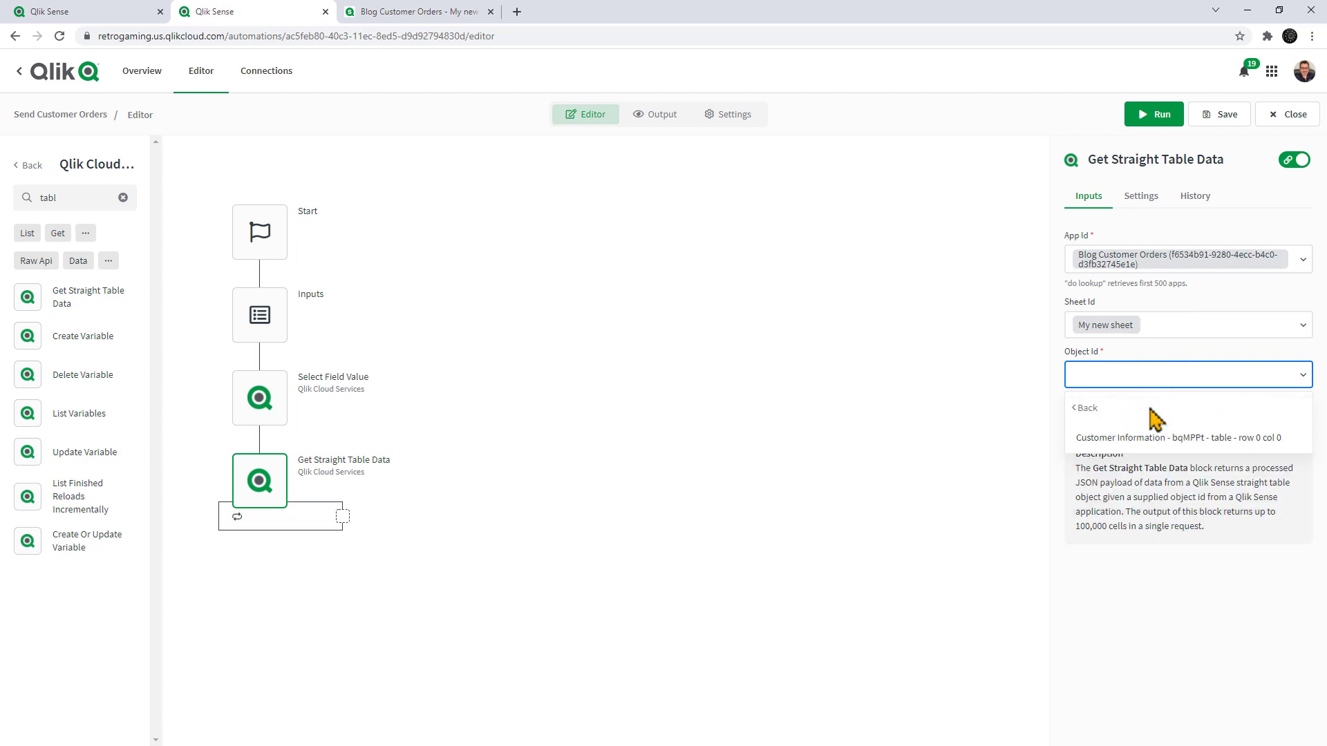
{"action": "left_click", "coordinate": [1134, 438]}
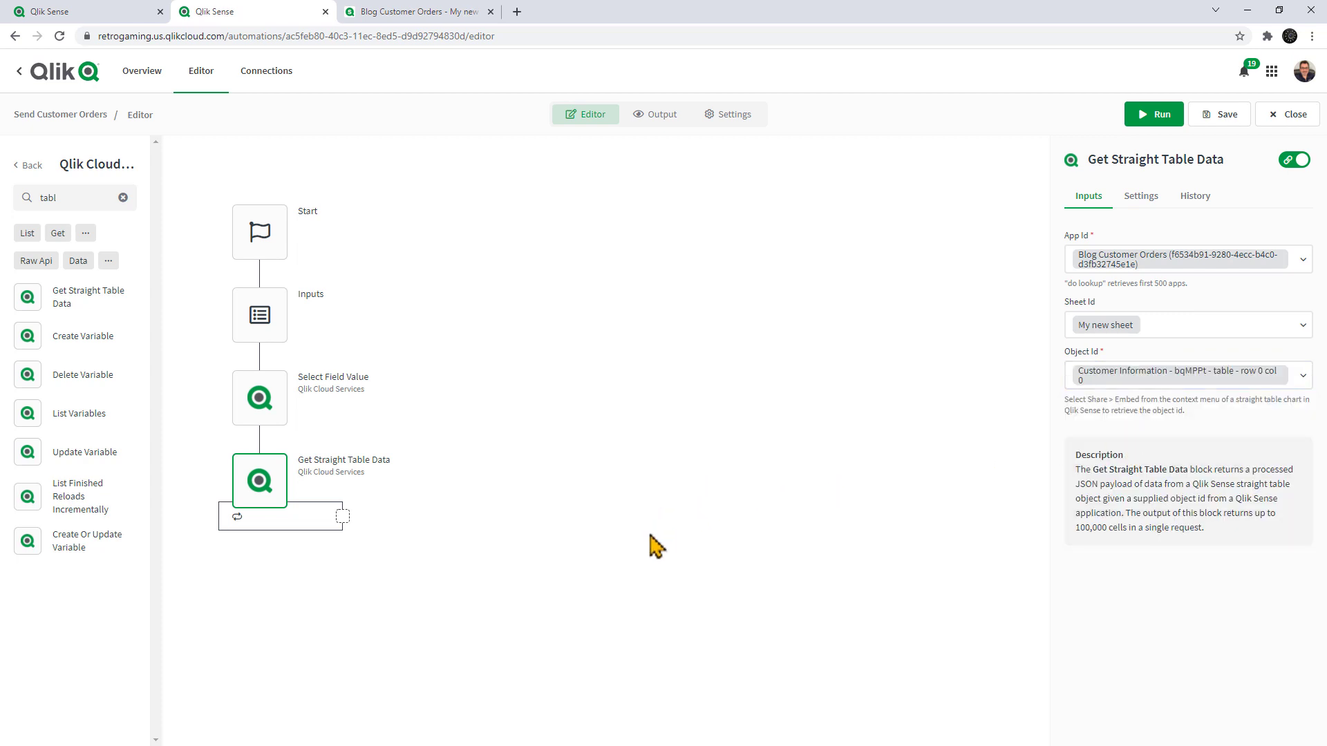
{"action": "left_click", "coordinate": [76, 197]}
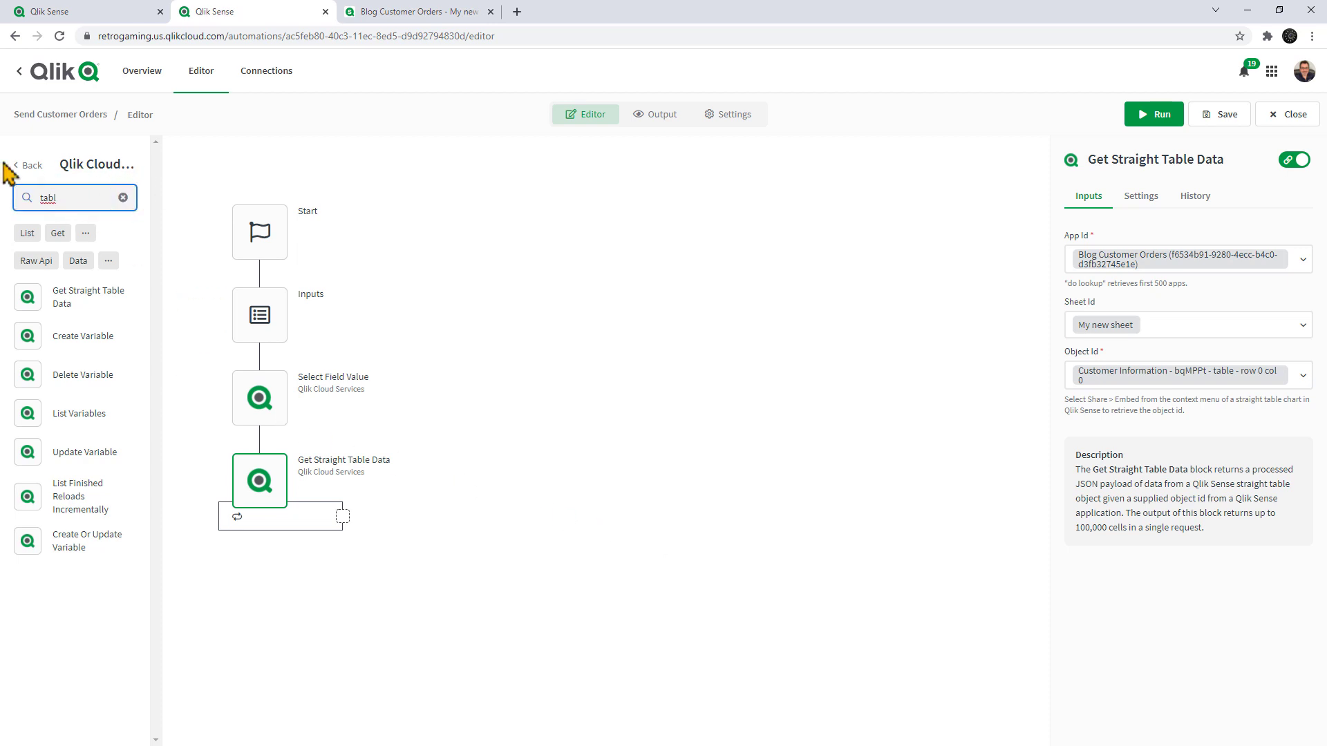
{"action": "left_click", "coordinate": [28, 166]}
- Place an Output block inside the Get Straight Table Data loop and save the automation
{"action": "left_click", "coordinate": [51, 169]}
{"action": "type", "text": "op"}
{"action": "key", "text": "BackSpace"}
{"action": "type", "text": "ut"}
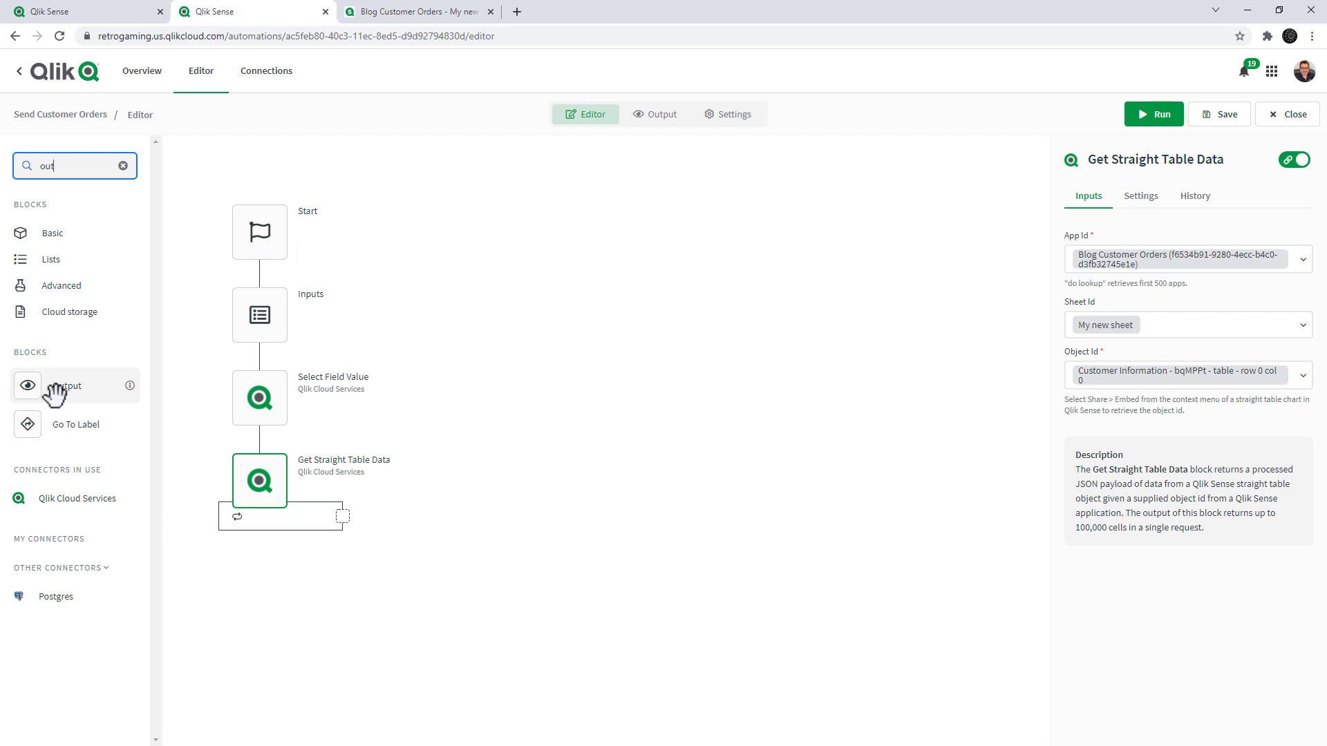
{"action": "left_click_drag", "start_coordinate": [51, 386], "coordinate": [348, 535]}
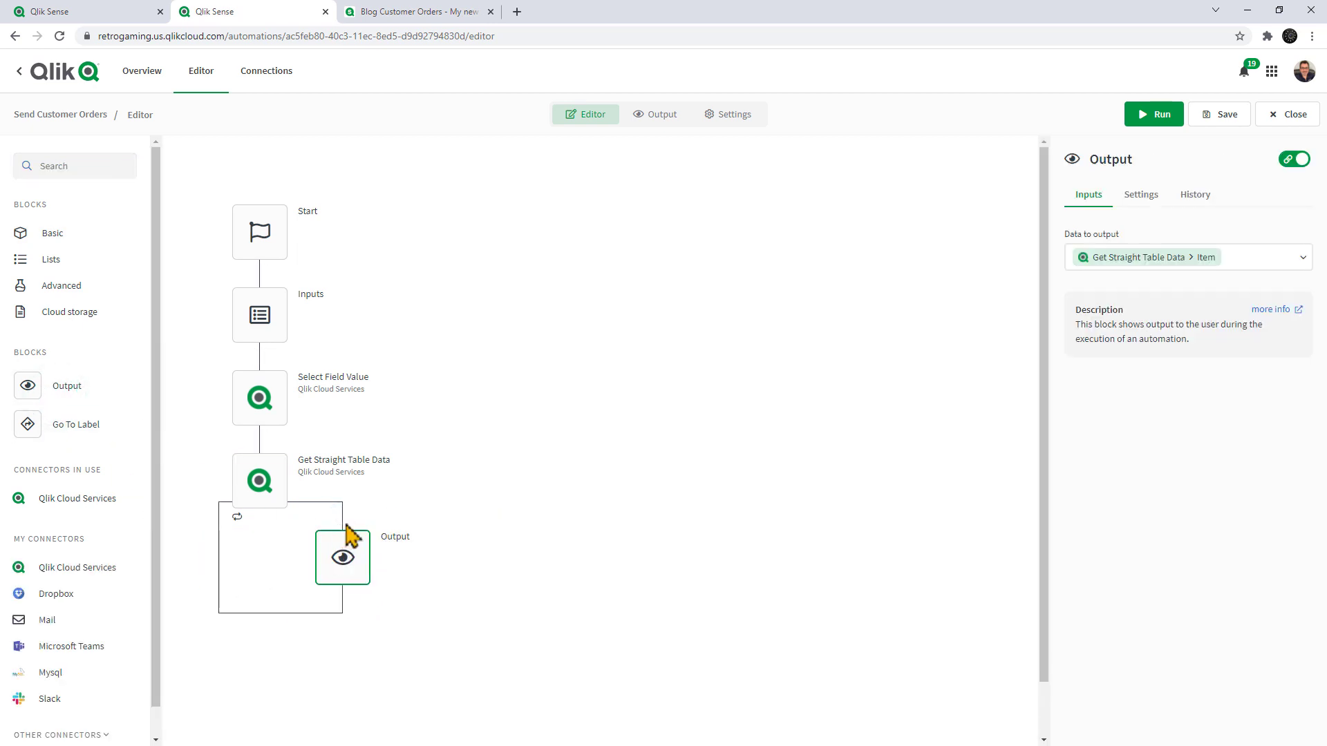
{"action": "left_click", "coordinate": [1210, 117]}
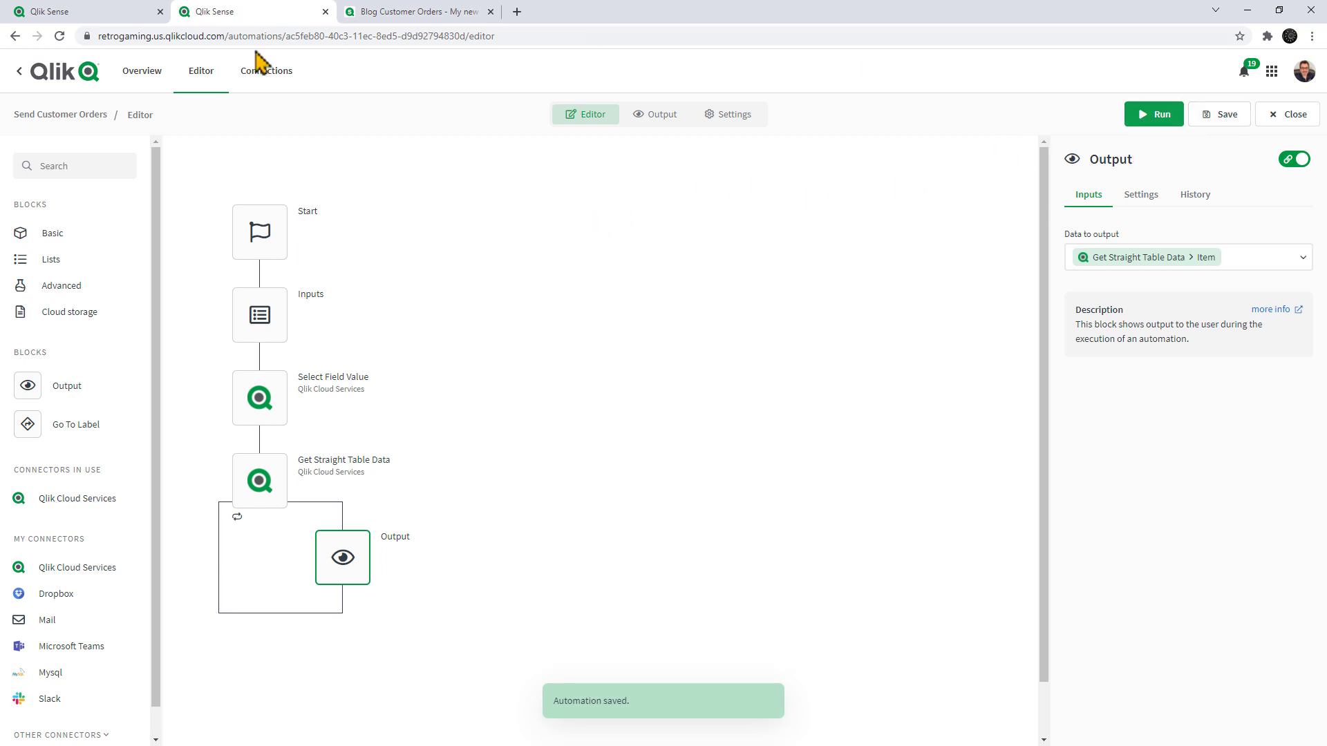
{"action": "left_click", "coordinate": [373, 15]}
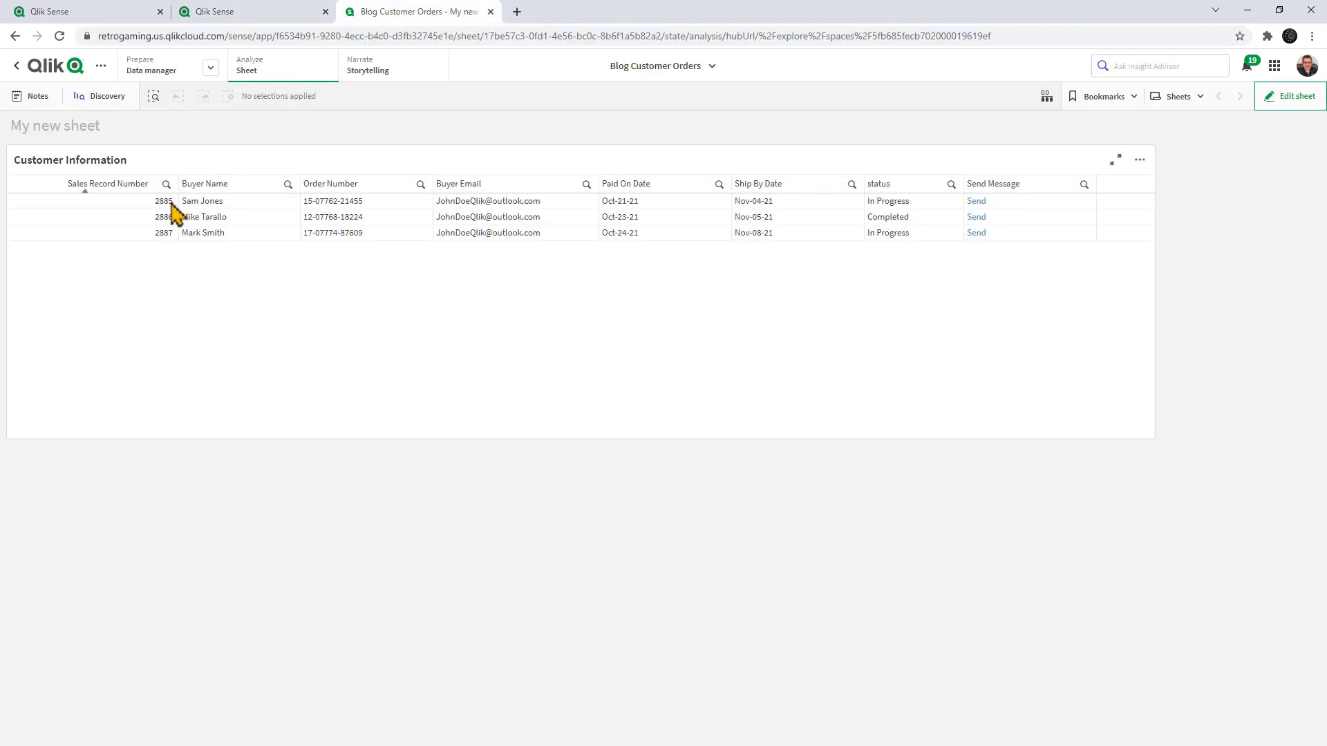
- Run the automation with sales record 2885 and review the Chronologically and Output views
{"action": "left_click", "coordinate": [243, 14]}
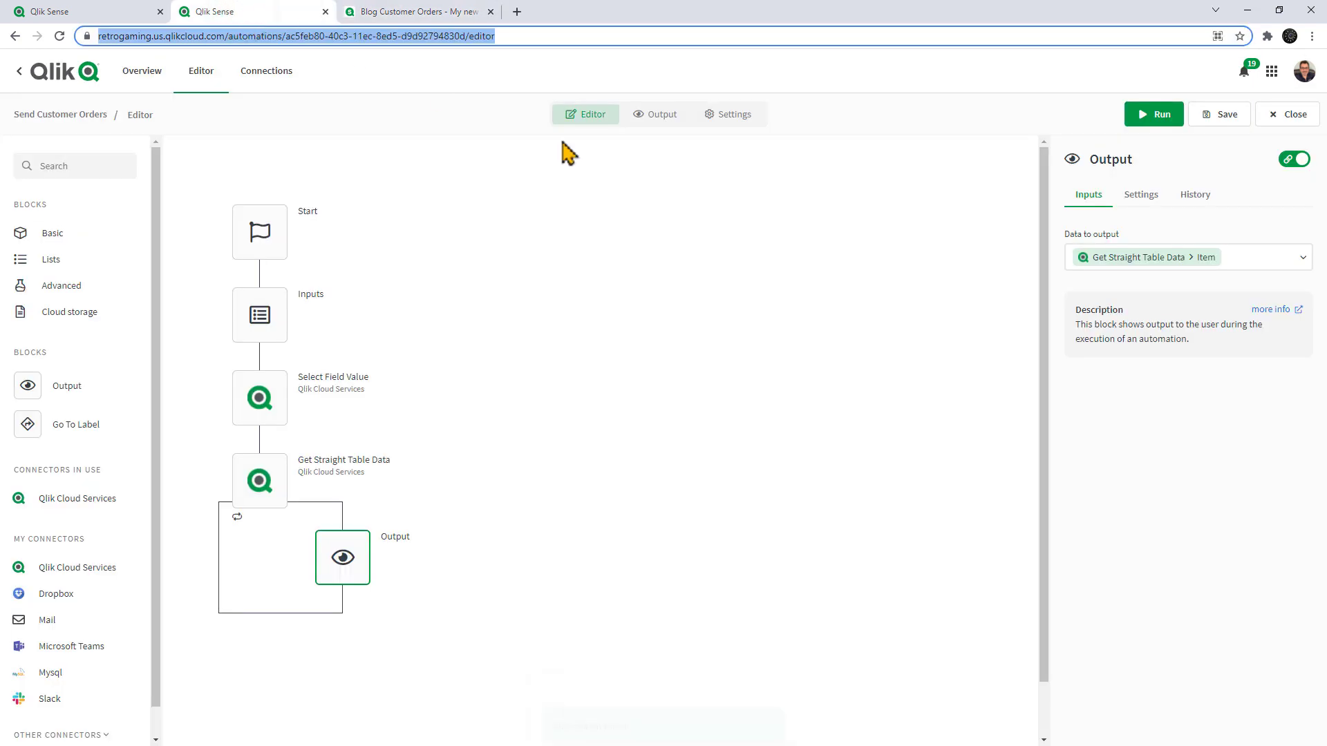
{"action": "left_click", "coordinate": [1171, 115]}
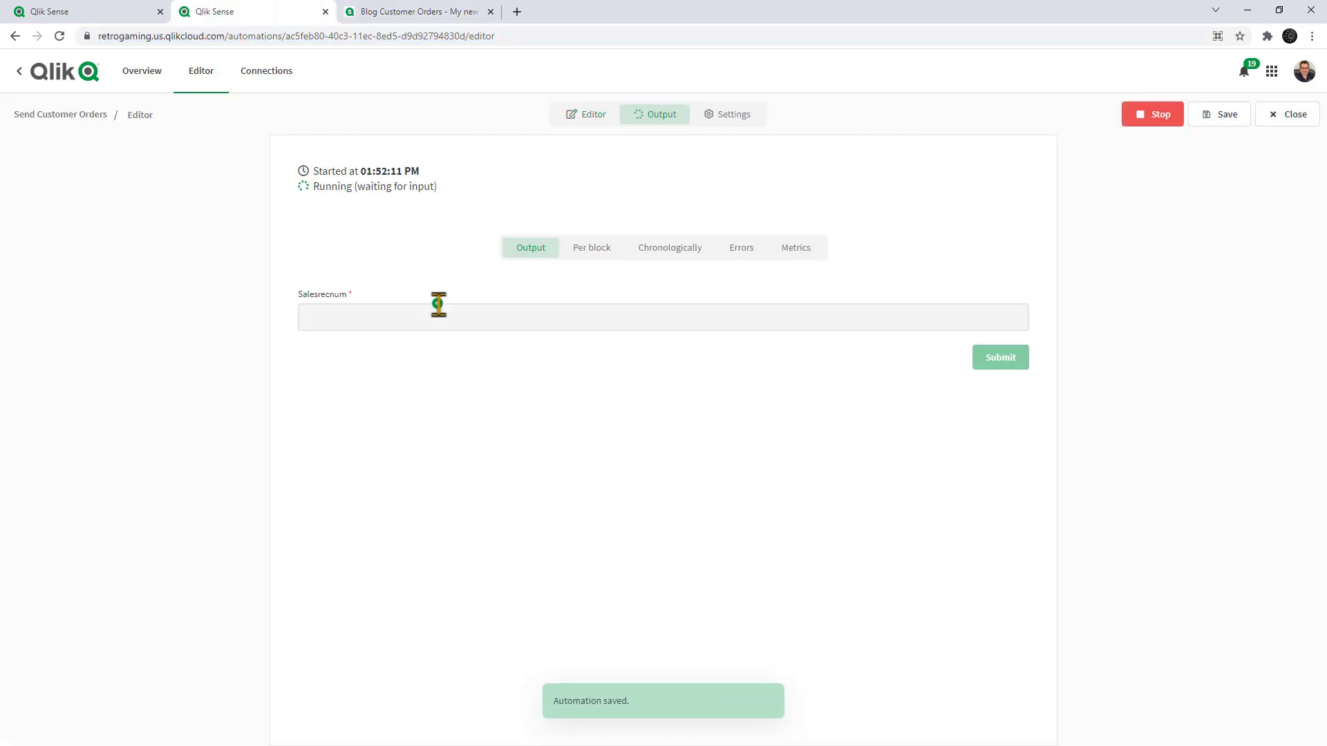
{"action": "left_click", "coordinate": [440, 307]}
{"action": "type", "text": "2885"}
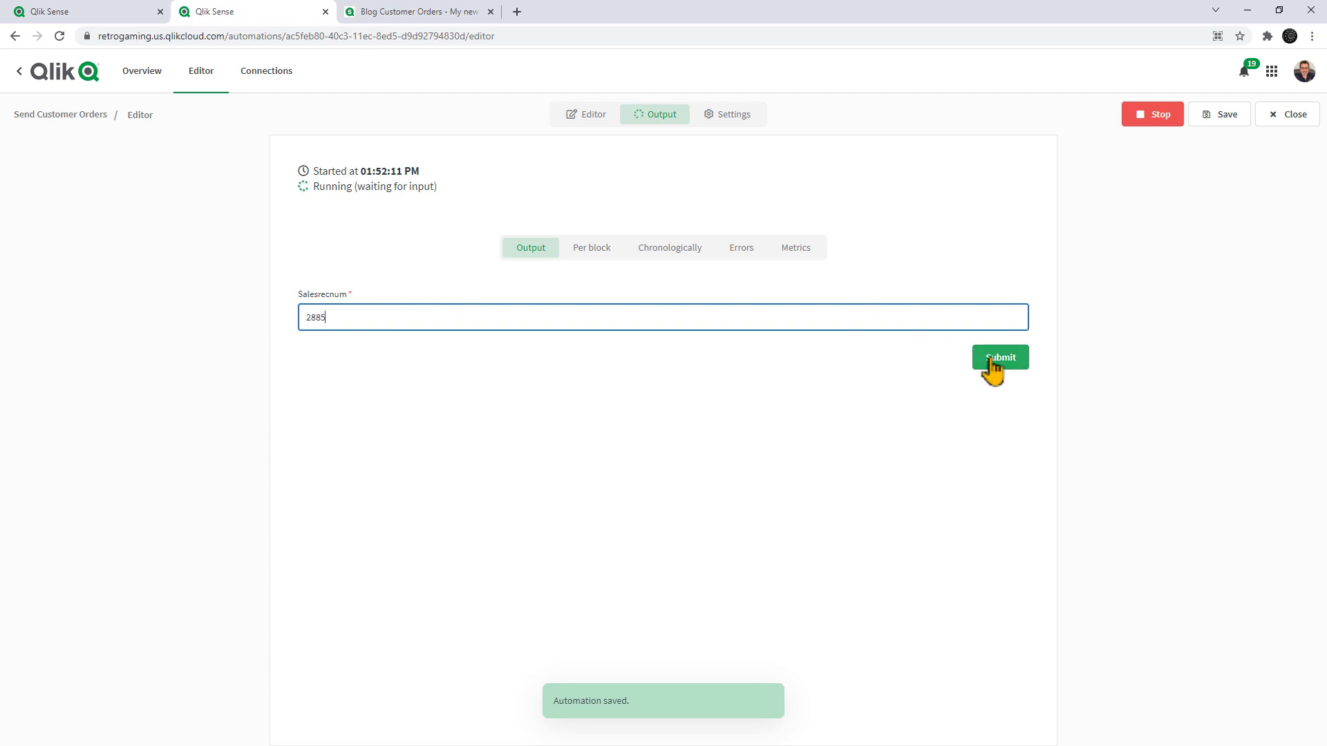
{"action": "left_click", "coordinate": [990, 362]}
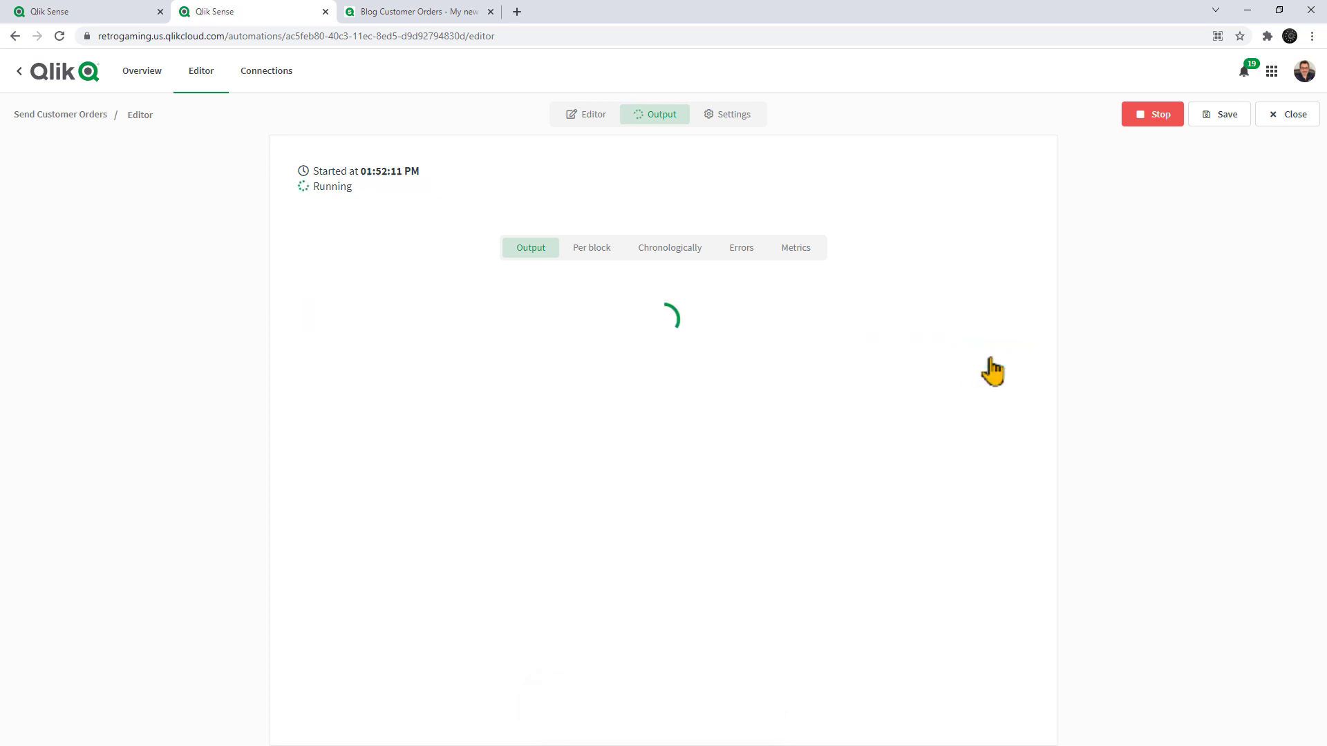
{"action": "left_click", "coordinate": [674, 249]}
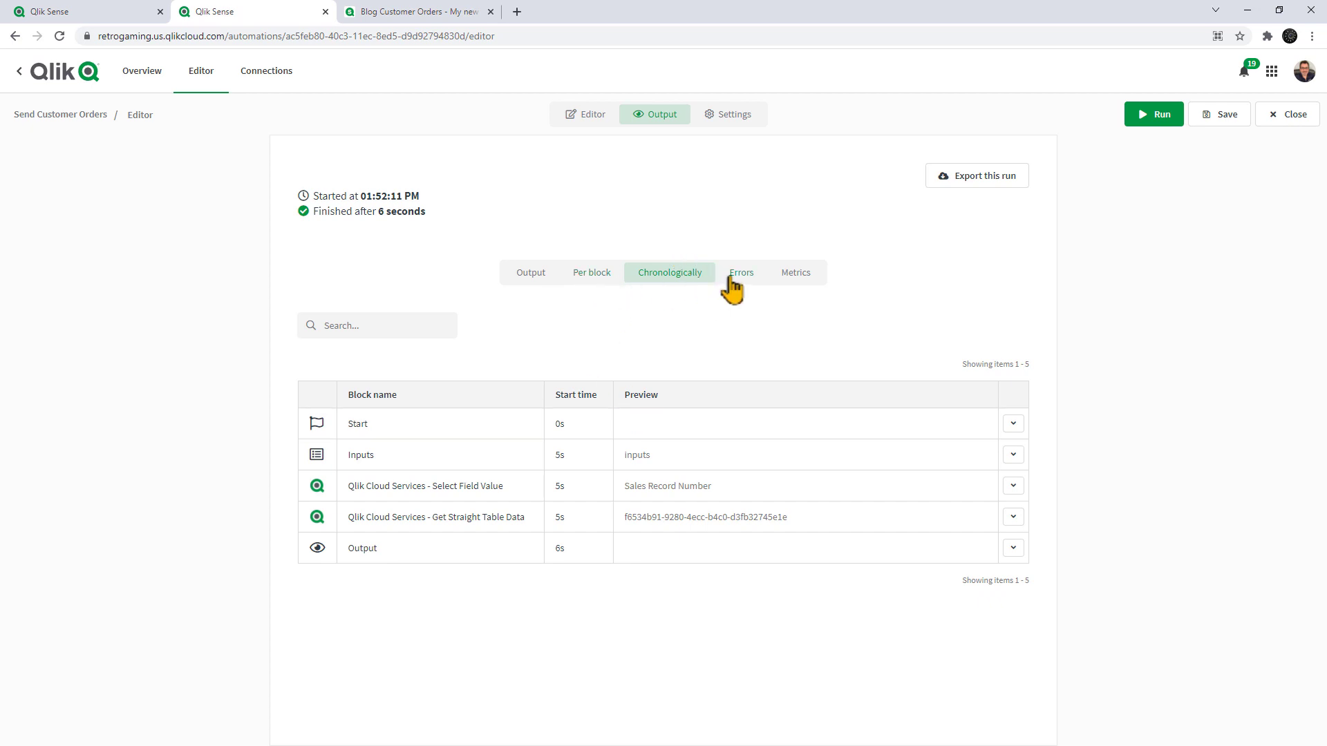
{"action": "left_click", "coordinate": [544, 277]}
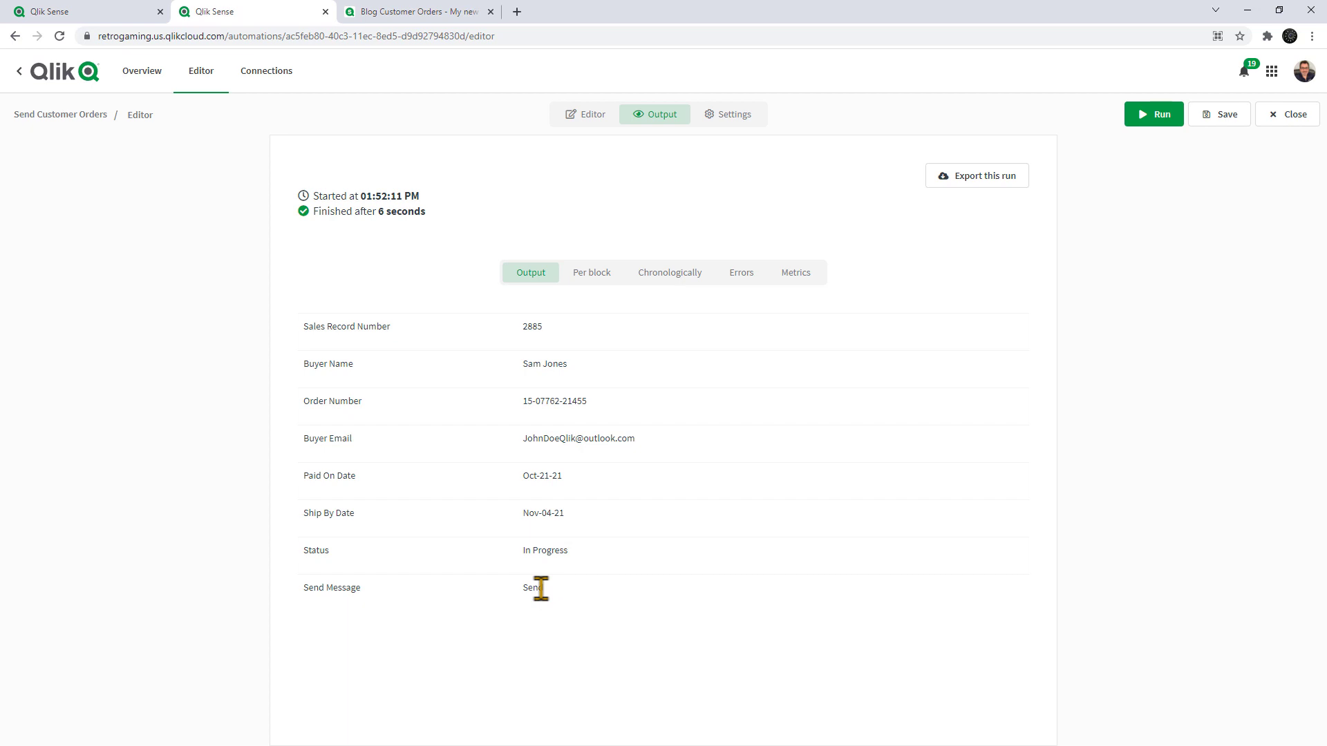
- Run the automation again with sales record number 2886
{"action": "left_click", "coordinate": [1153, 116]}
{"action": "left_click", "coordinate": [446, 323]}
{"action": "type", "text": "2886"}
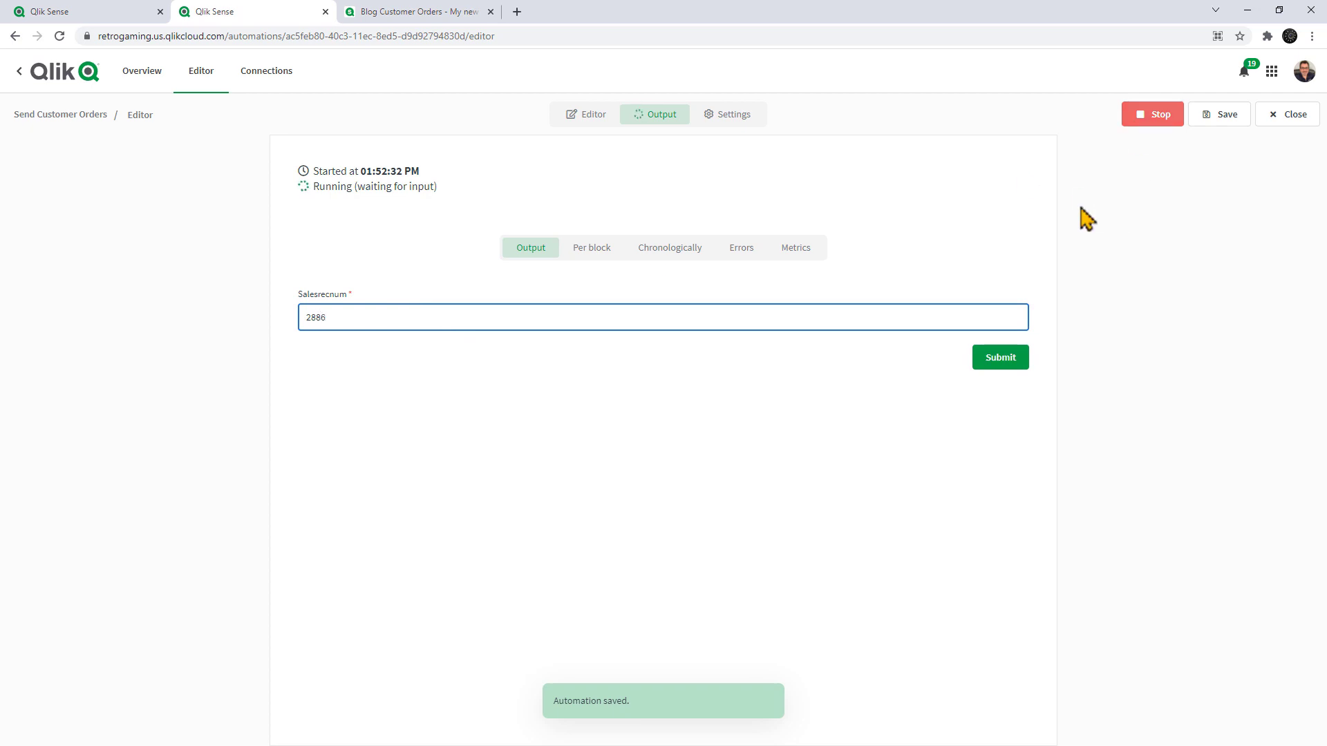
{"action": "left_click", "coordinate": [1012, 359]}
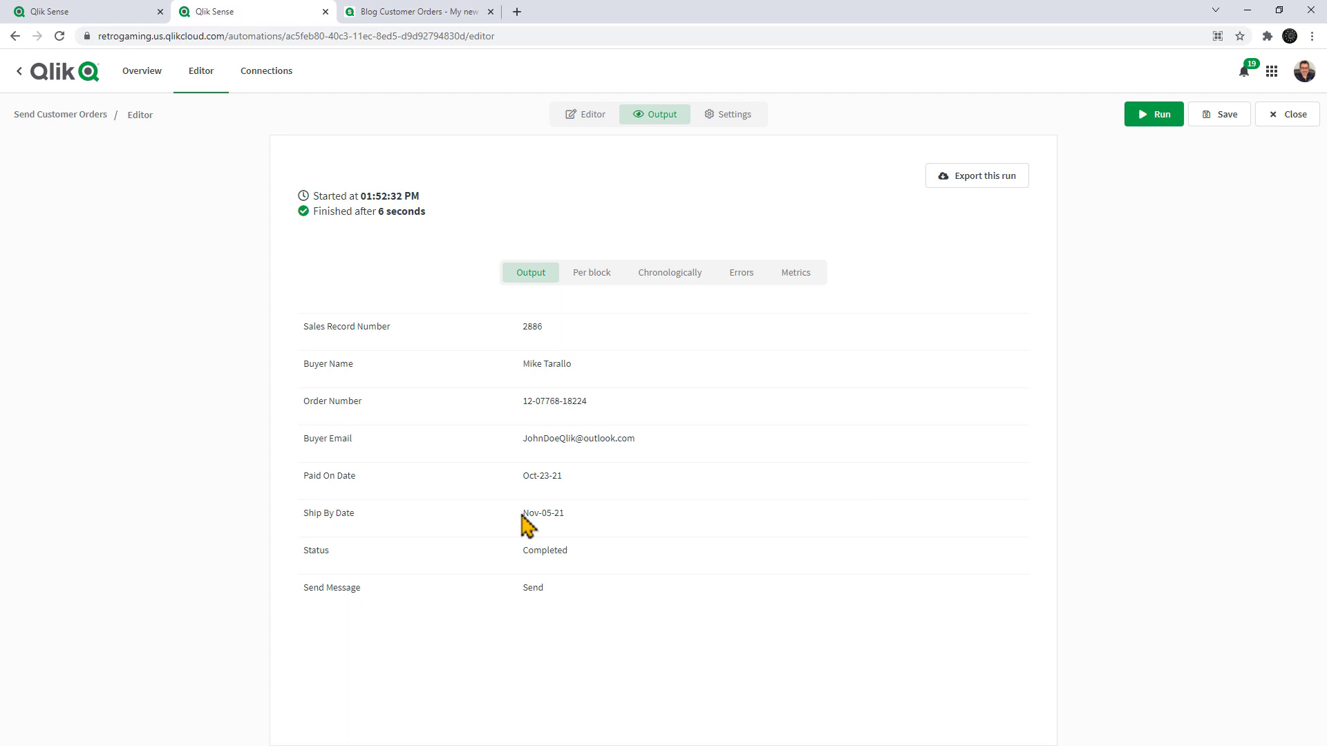
- Delete the Output block from the table loop
{"action": "left_click", "coordinate": [599, 115]}
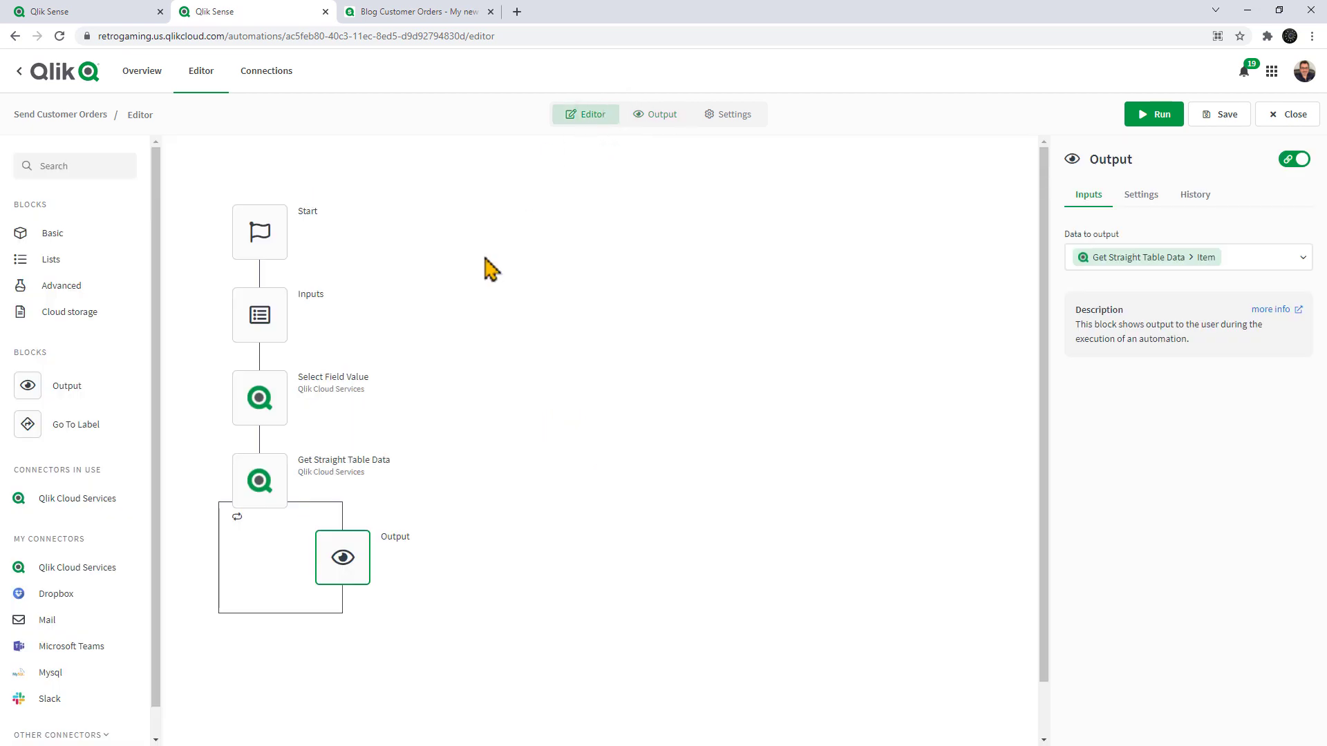
{"action": "left_click", "coordinate": [362, 571]}
{"action": "key", "text": "Delete"}
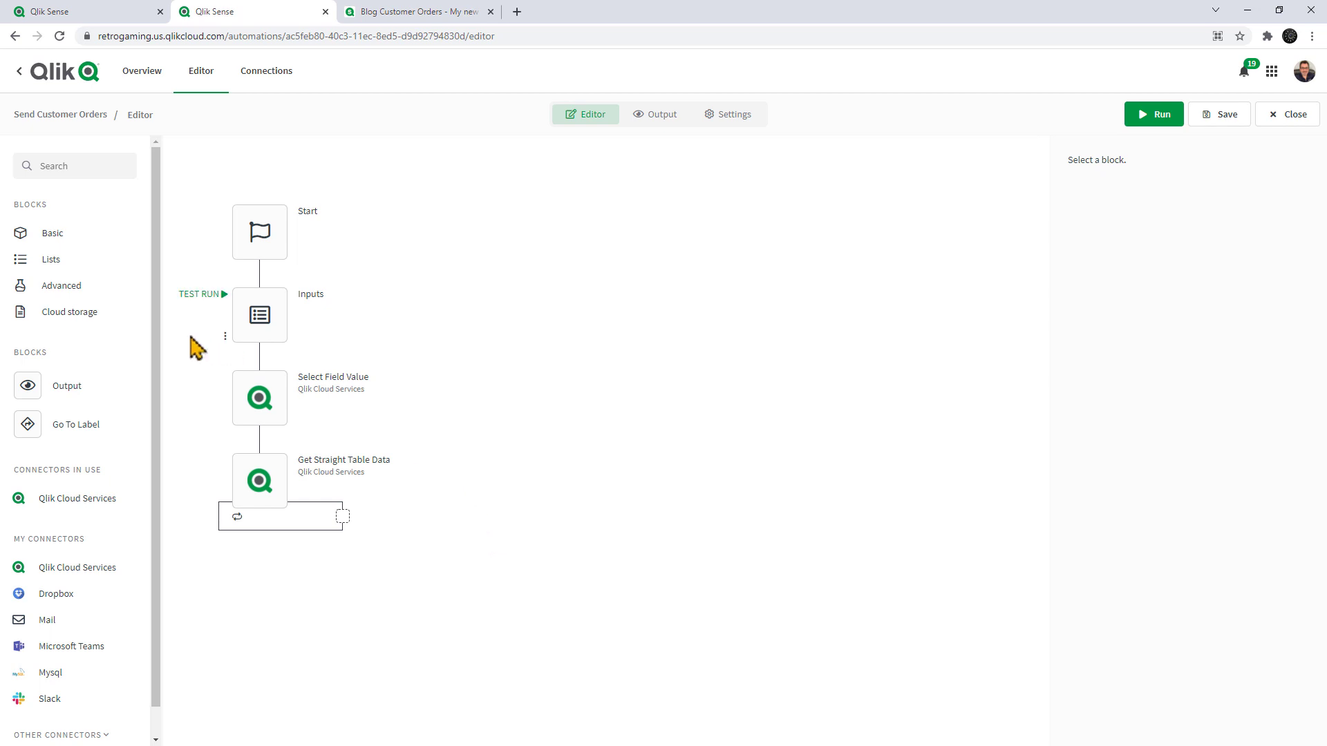
- Add a Send Mail block inside the loop using the (Default) Mail connection
{"action": "left_click", "coordinate": [76, 166]}
{"action": "type", "text": "mail"}
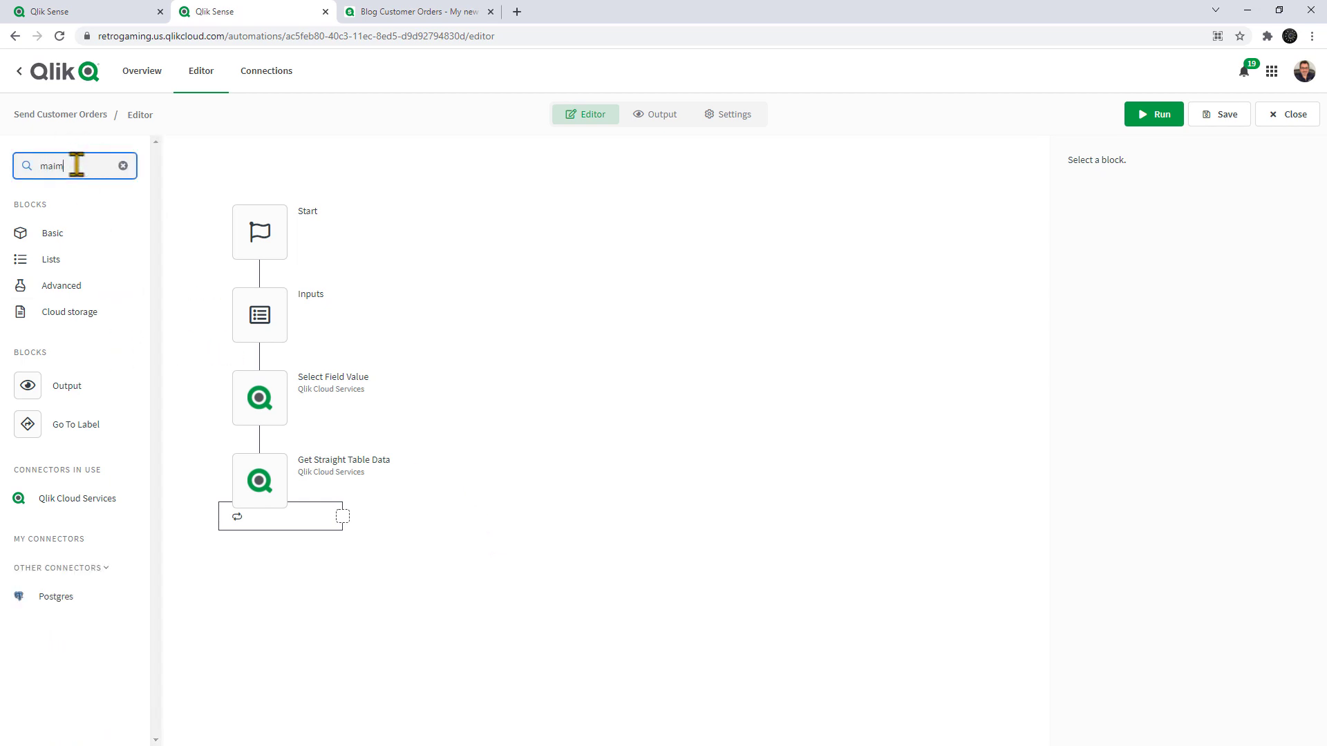
{"action": "key", "text": "BackSpace"}
{"action": "type", "text": "l"}
{"action": "left_click", "coordinate": [40, 456]}
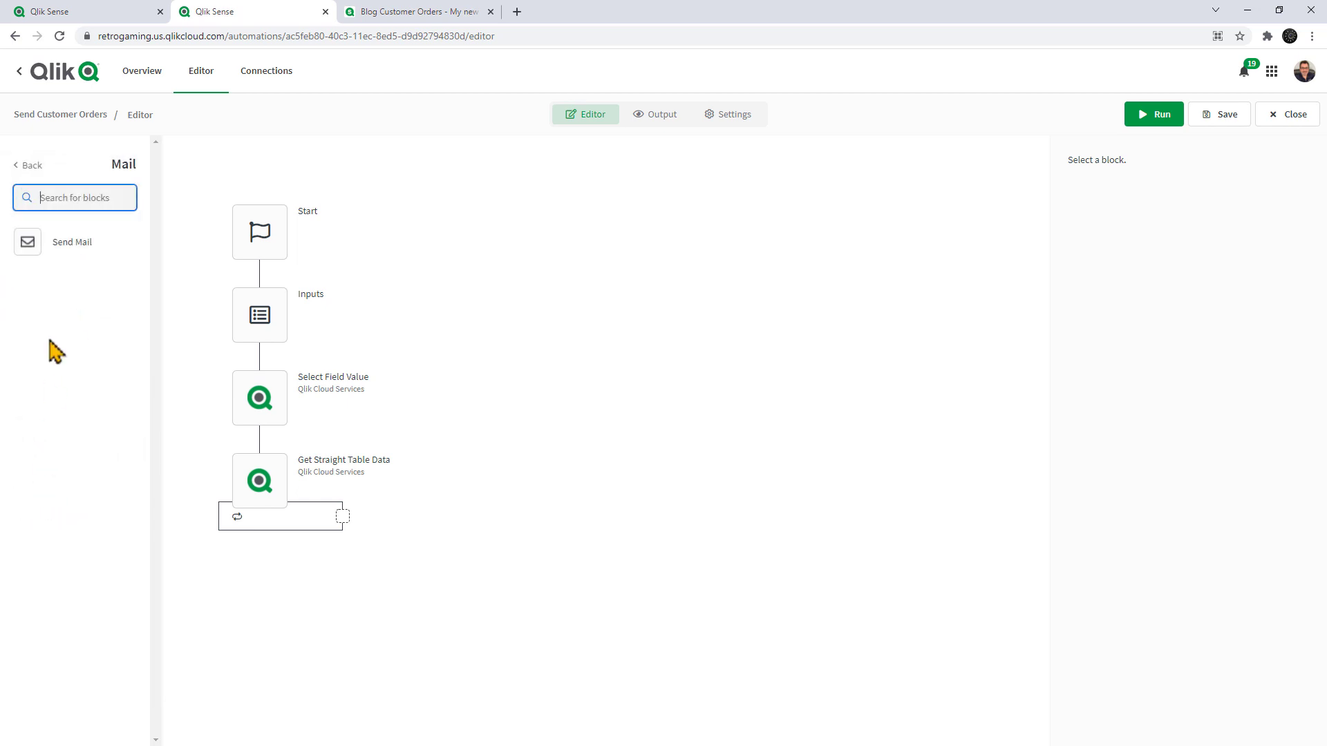
{"action": "left_click_drag", "start_coordinate": [54, 239], "coordinate": [345, 519]}
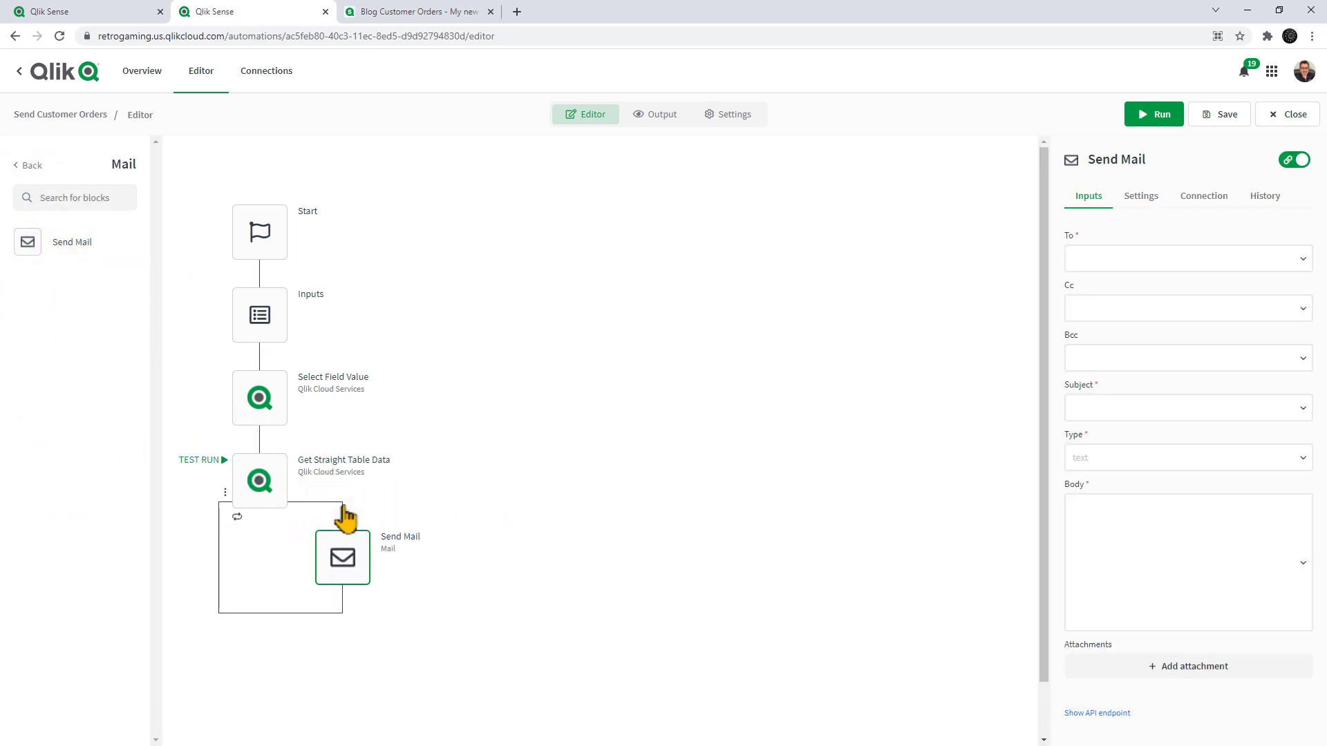
{"action": "left_click", "coordinate": [1206, 203]}
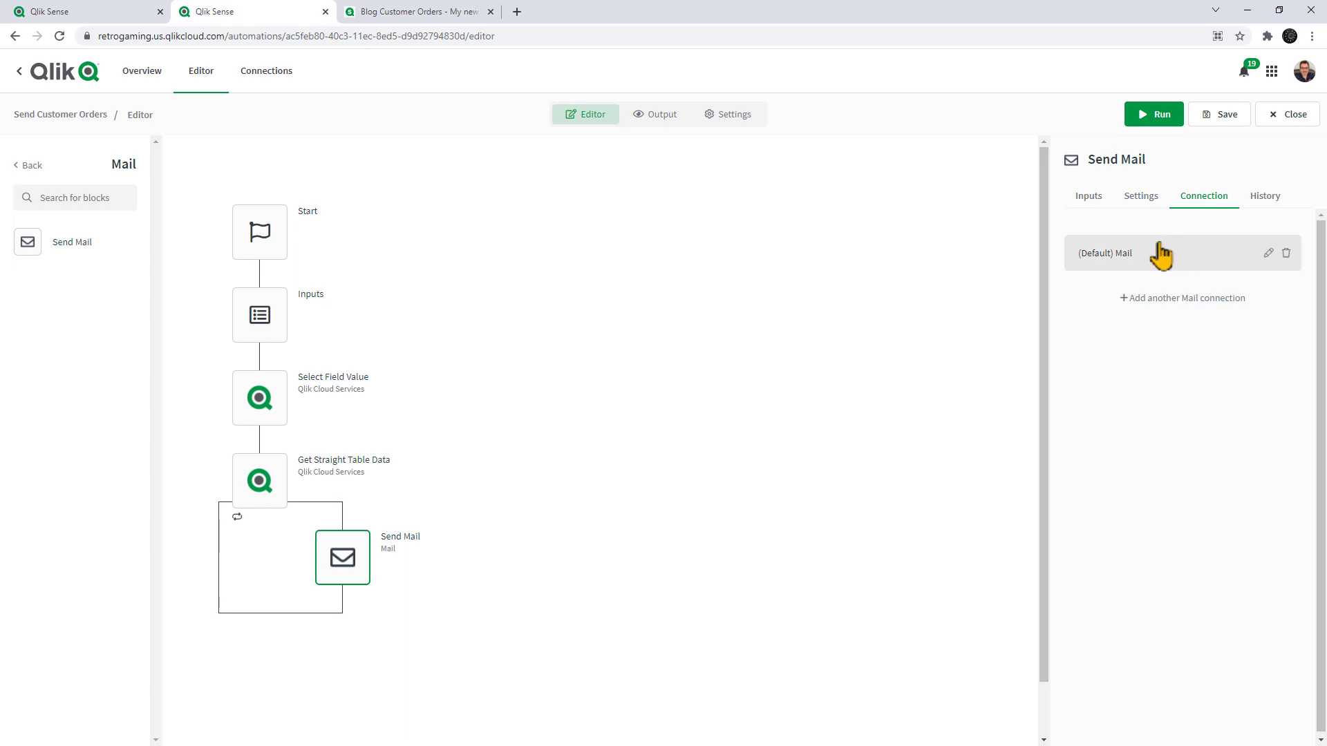
{"action": "left_click", "coordinate": [1088, 197]}
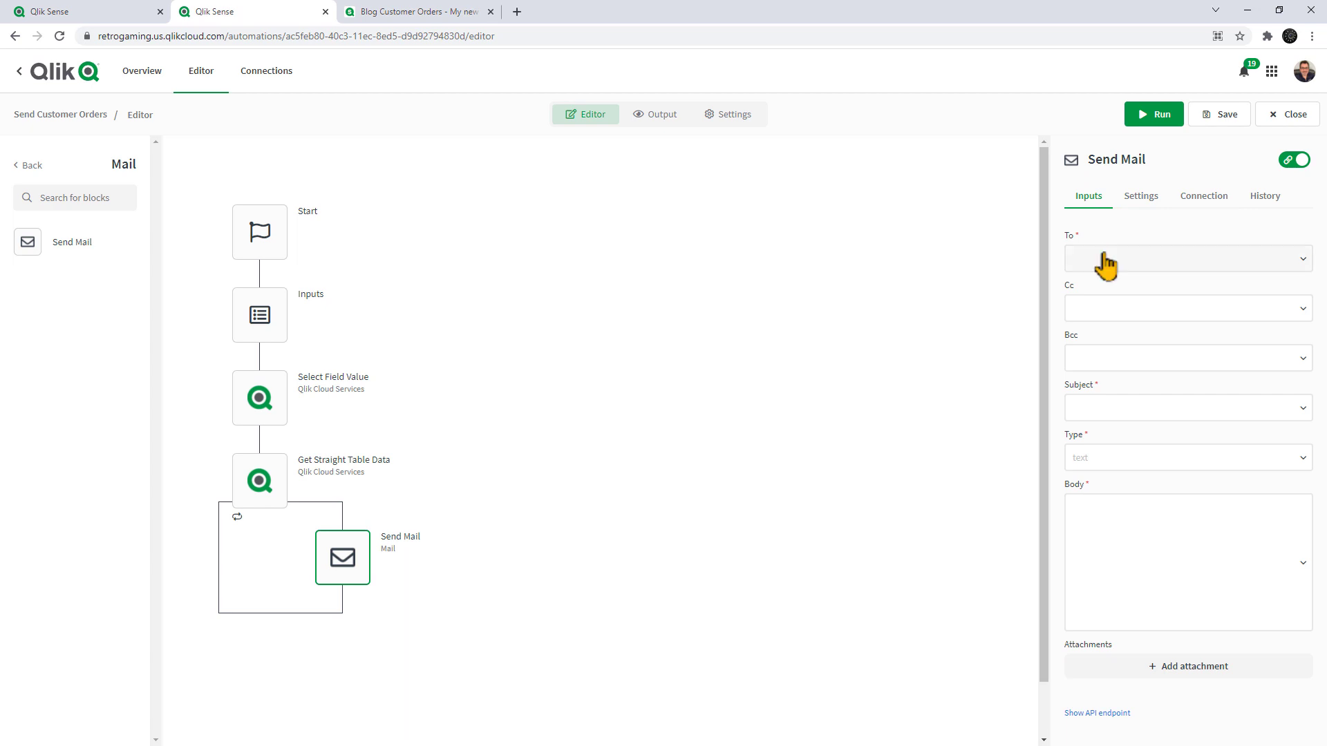
{"action": "left_click", "coordinate": [278, 485]}
{"action": "left_click", "coordinate": [1195, 199]}
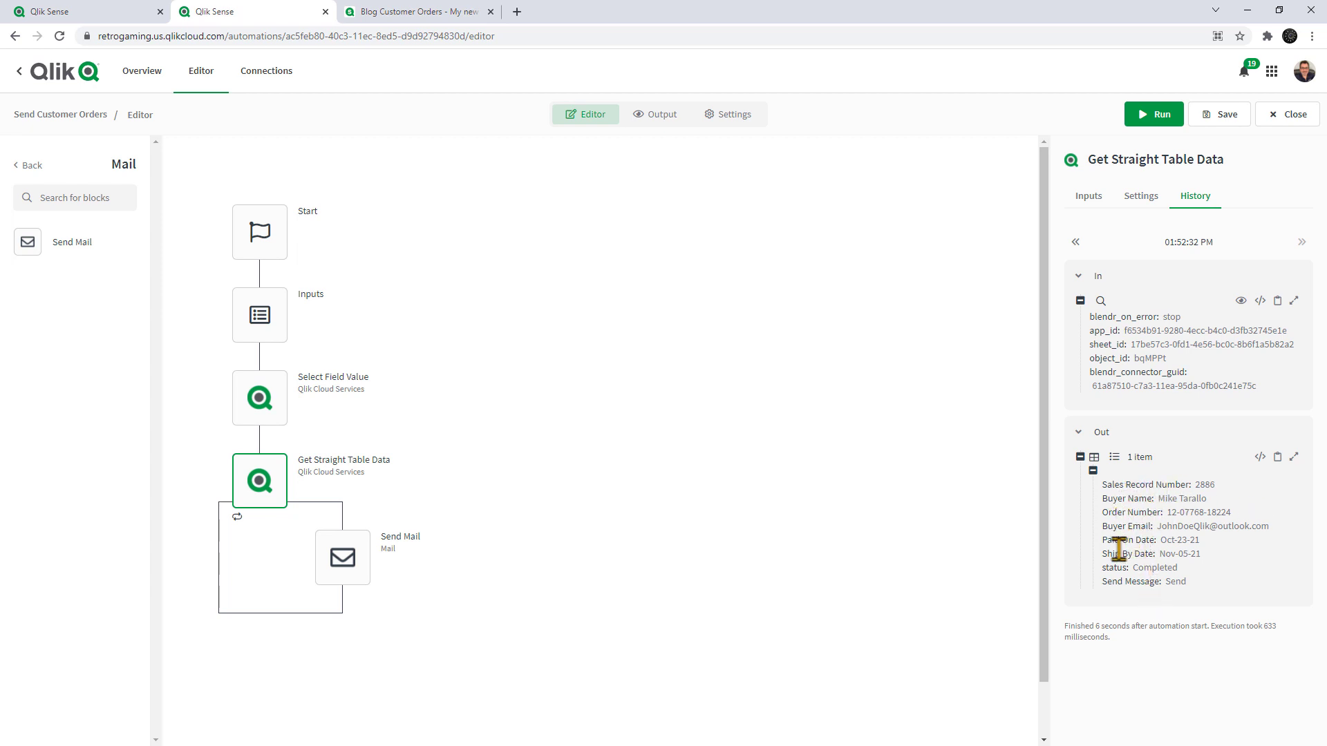
{"action": "left_click", "coordinate": [346, 557]}
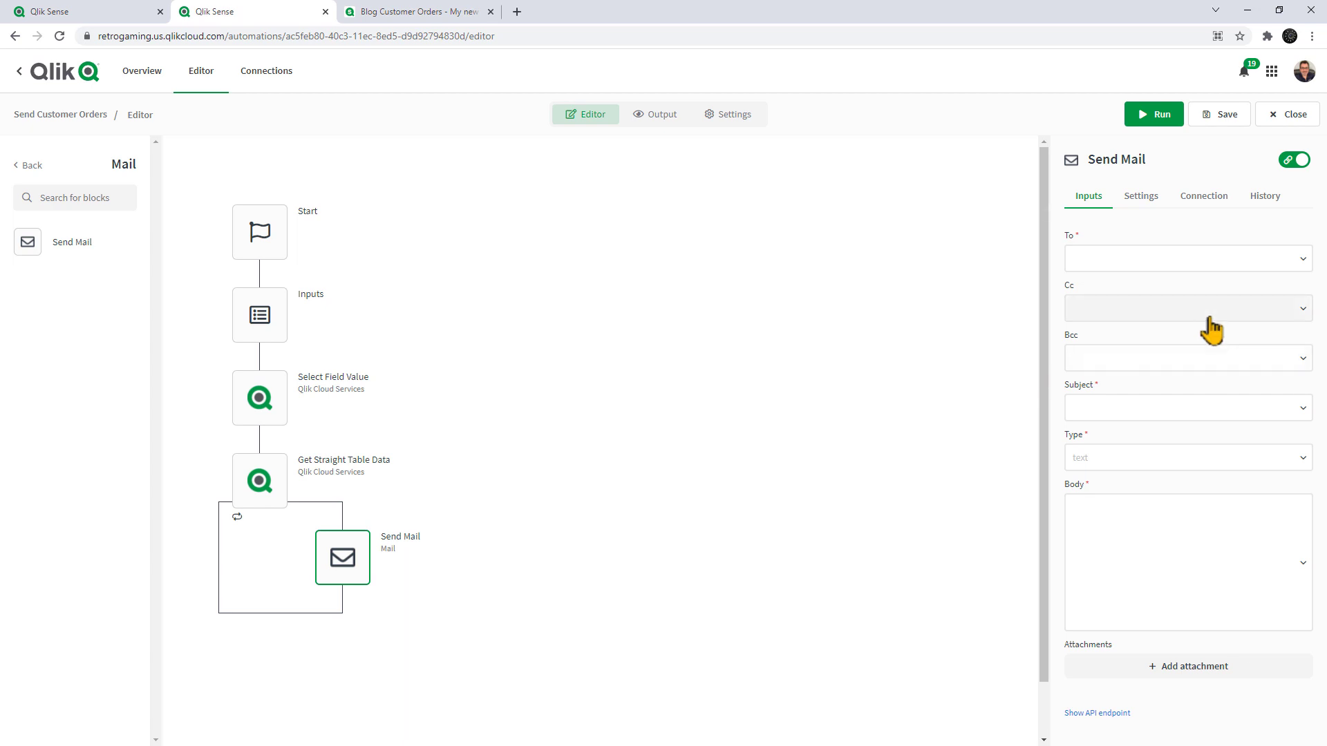
- Send to Buyer Email with subject 'Regarding your order:' plus the Order Number
{"action": "left_click", "coordinate": [1229, 264]}
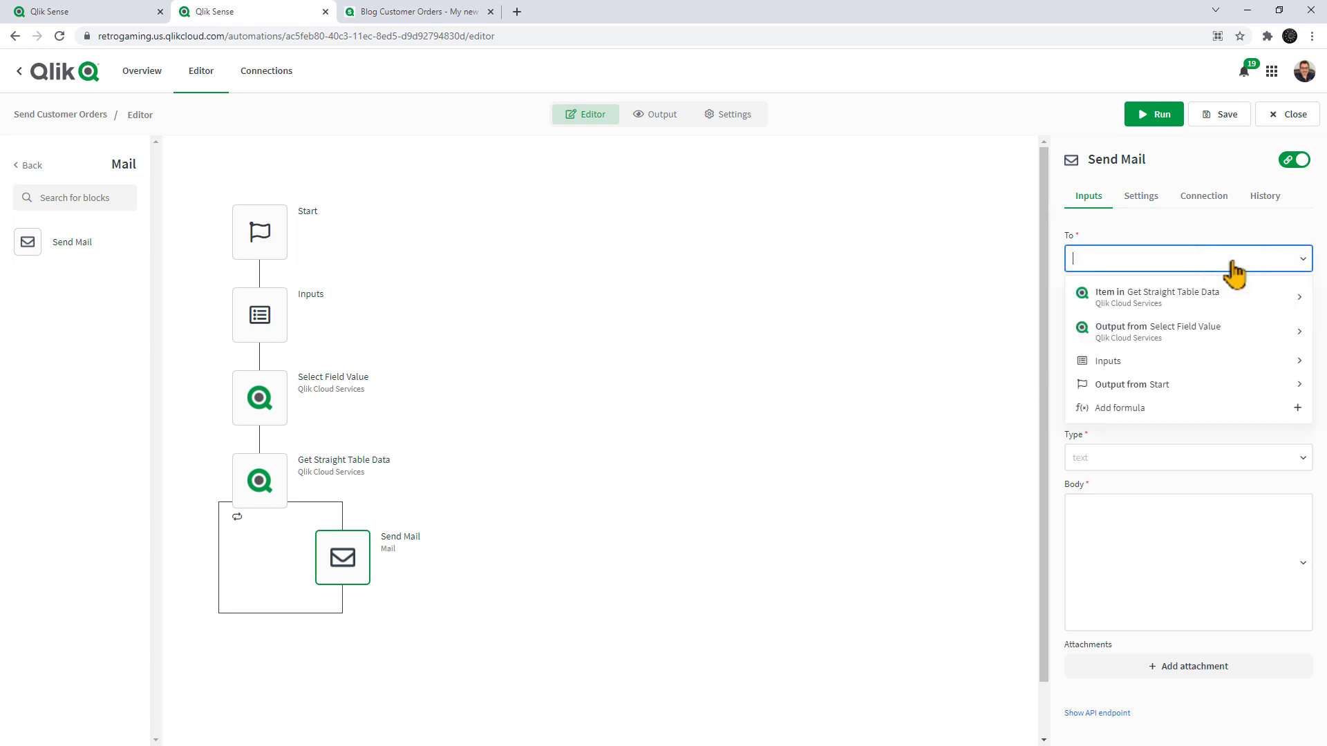
{"action": "left_click", "coordinate": [1216, 298]}
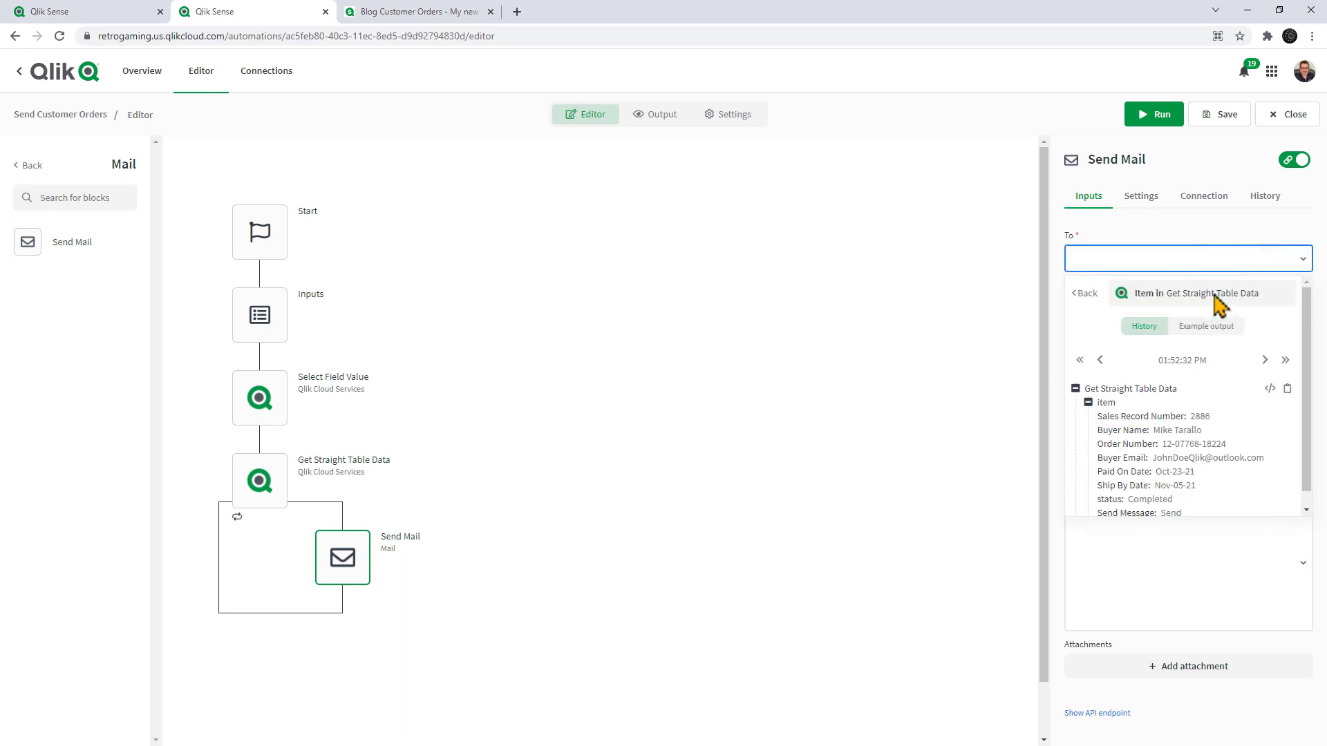
{"action": "left_click", "coordinate": [1127, 458]}
{"action": "left_click", "coordinate": [1125, 408]}
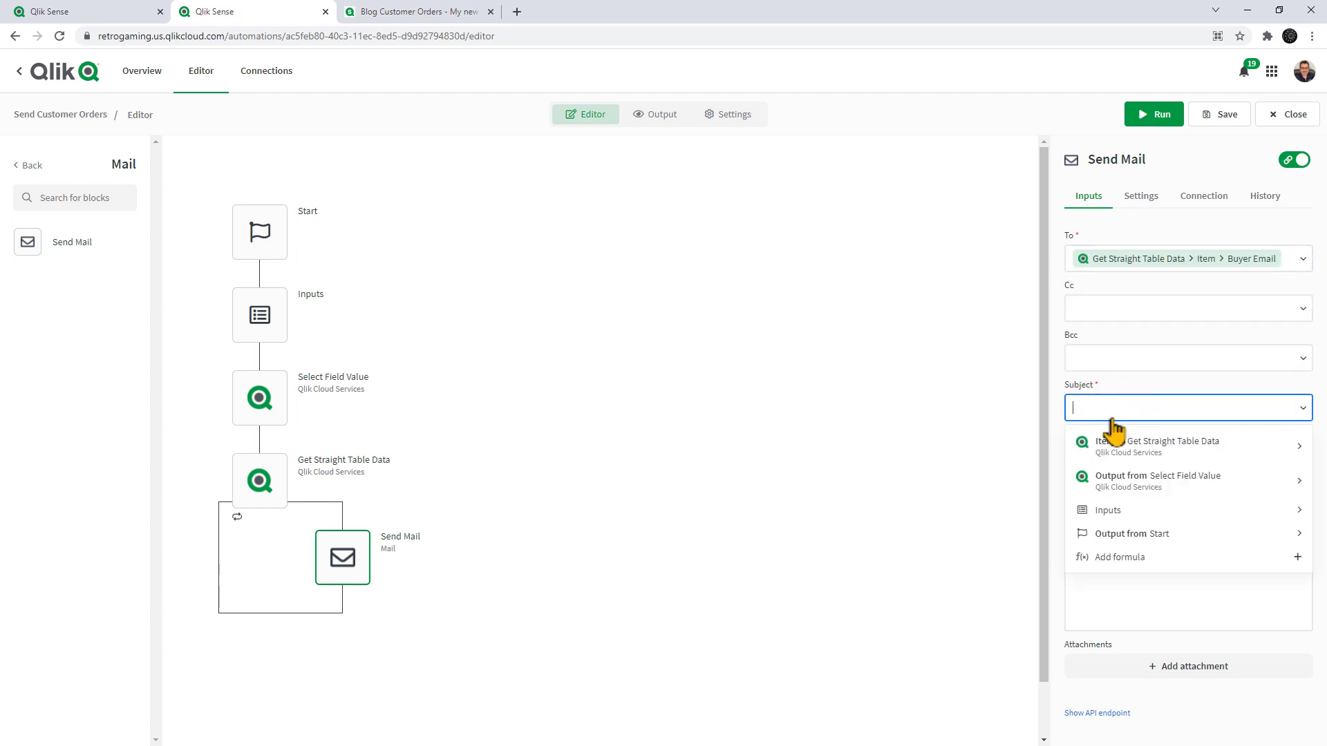
{"action": "type", "text": "Regarding your order:"}
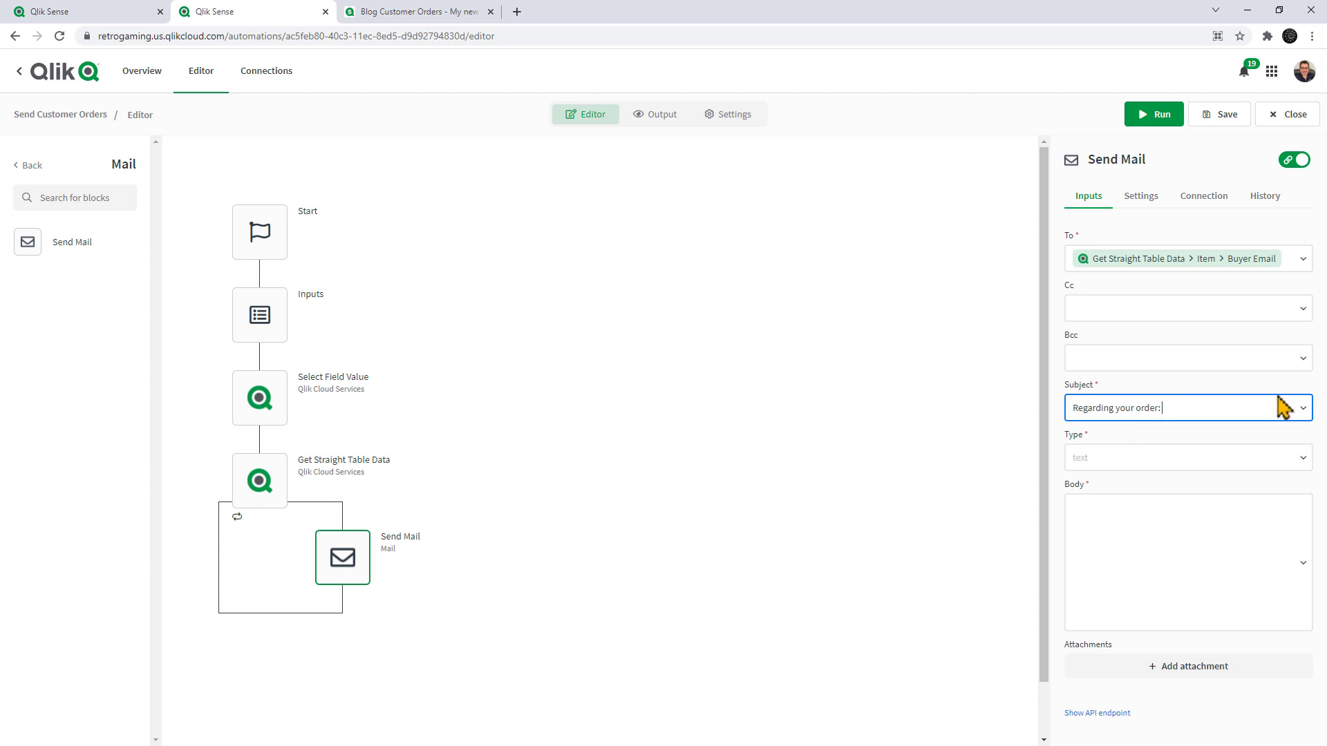
{"action": "left_click", "coordinate": [1304, 409]}
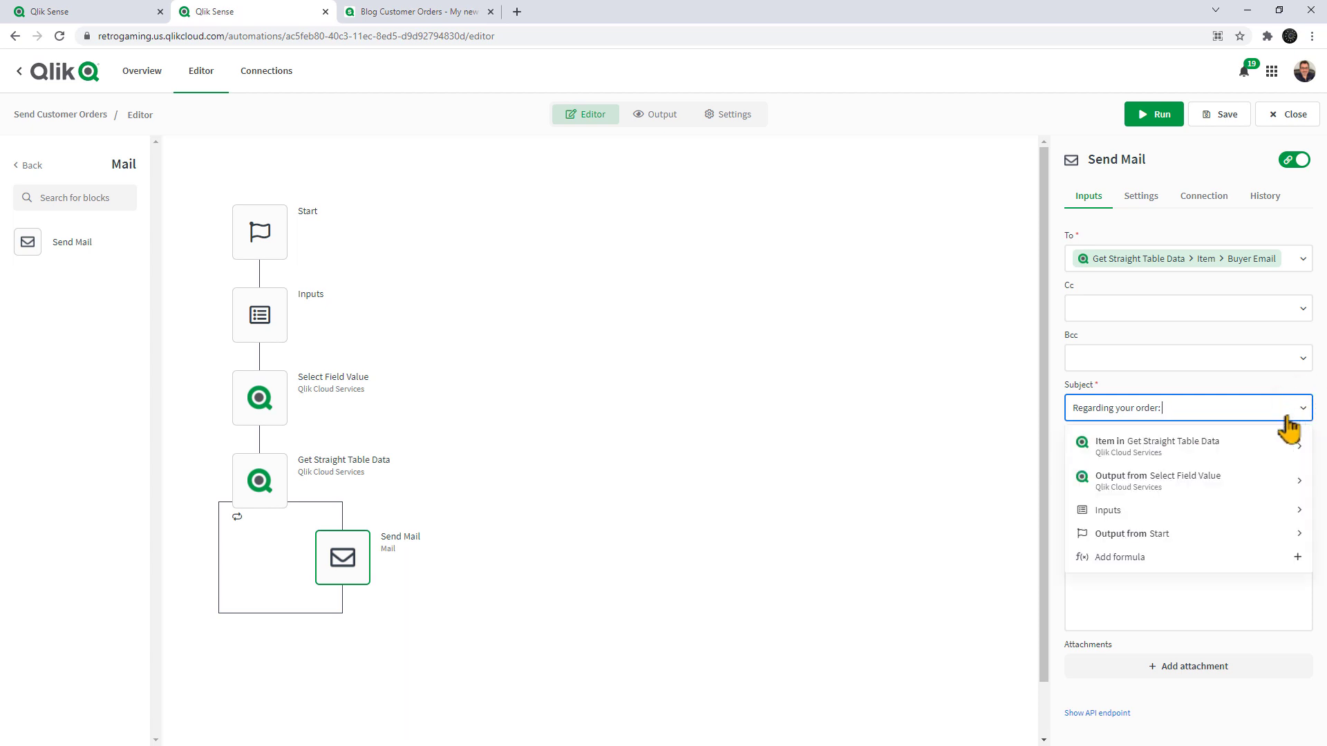
{"action": "left_click", "coordinate": [1244, 446]}
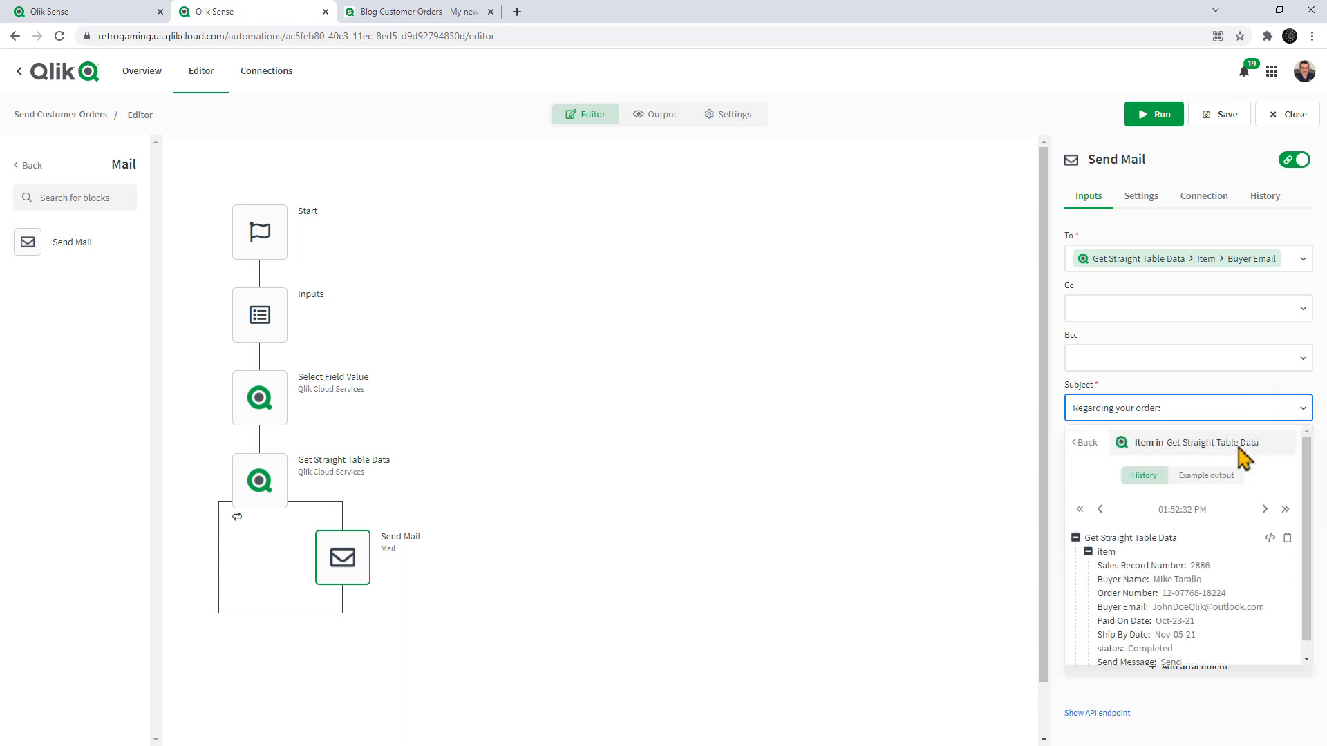
{"action": "left_click", "coordinate": [1142, 593]}
- Set the body type to text and start the body with a greeting and Buyer Name
{"action": "left_click", "coordinate": [1116, 492]}
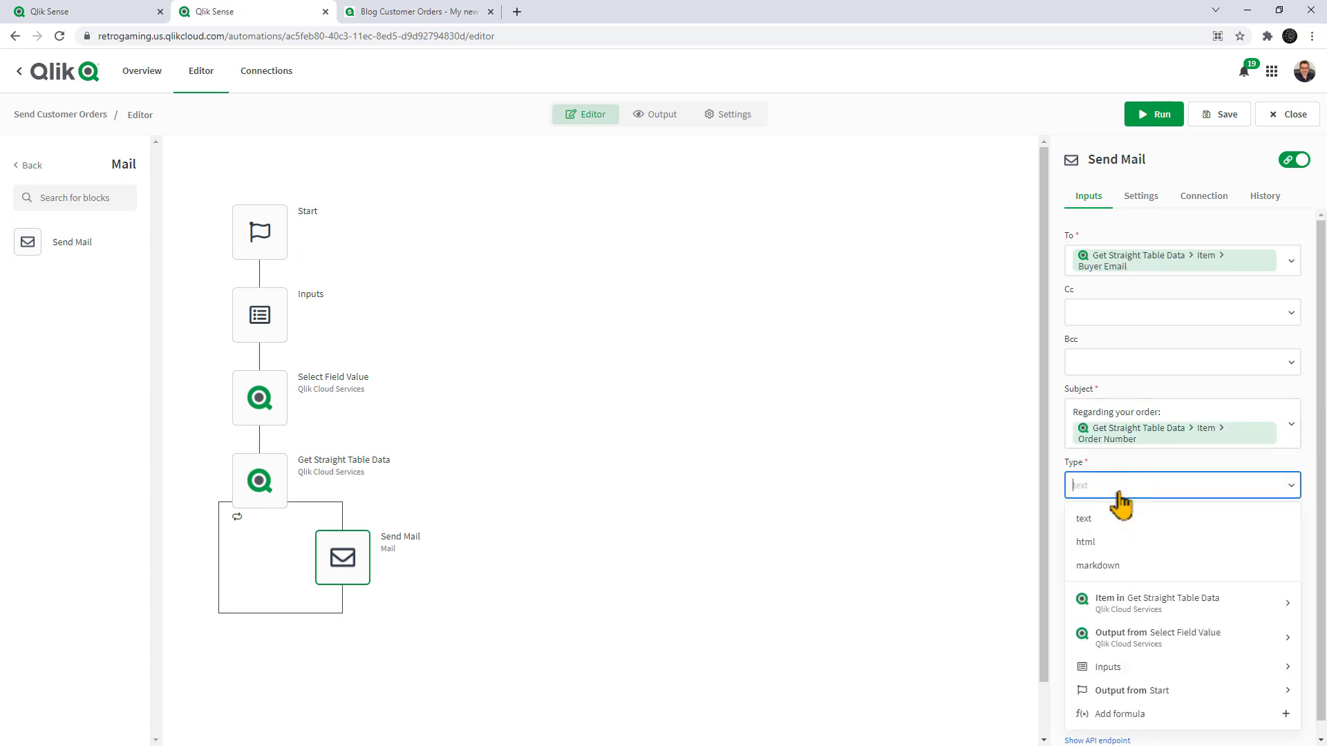
{"action": "left_click", "coordinate": [1108, 523]}
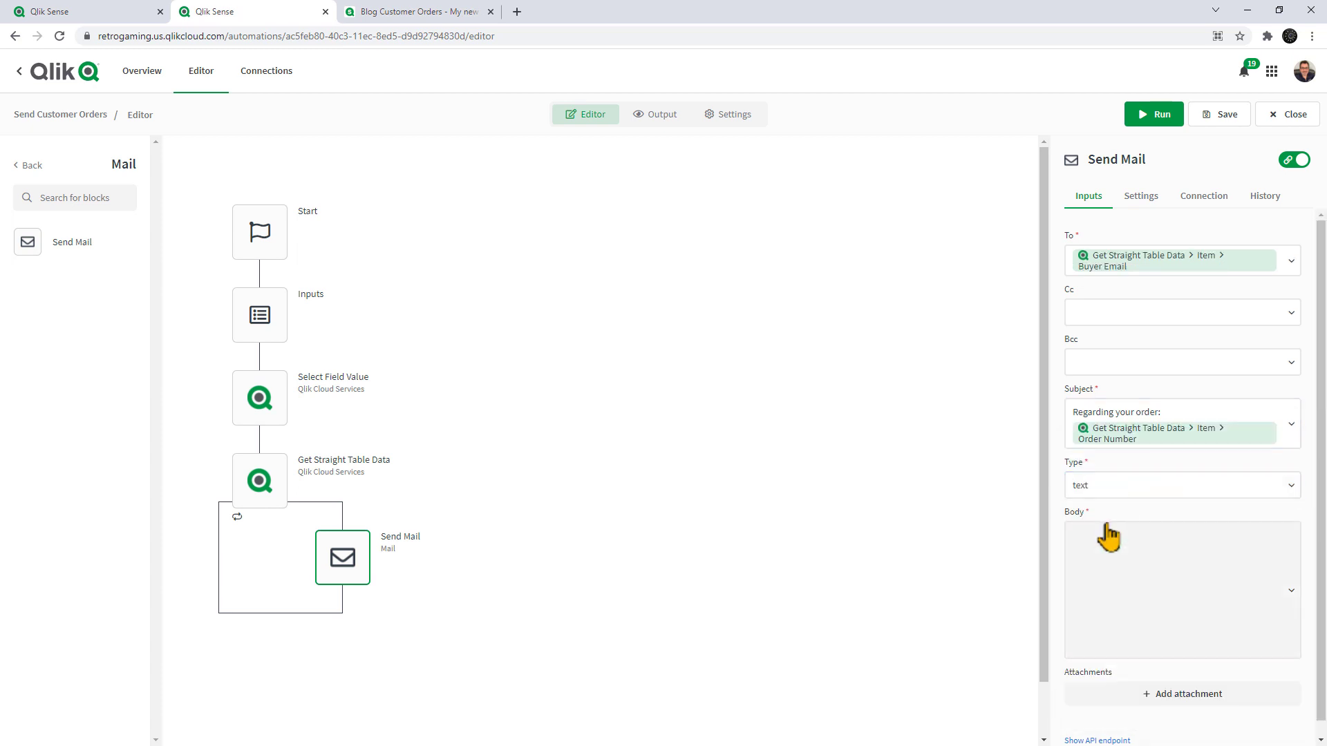
{"action": "left_click", "coordinate": [1112, 545]}
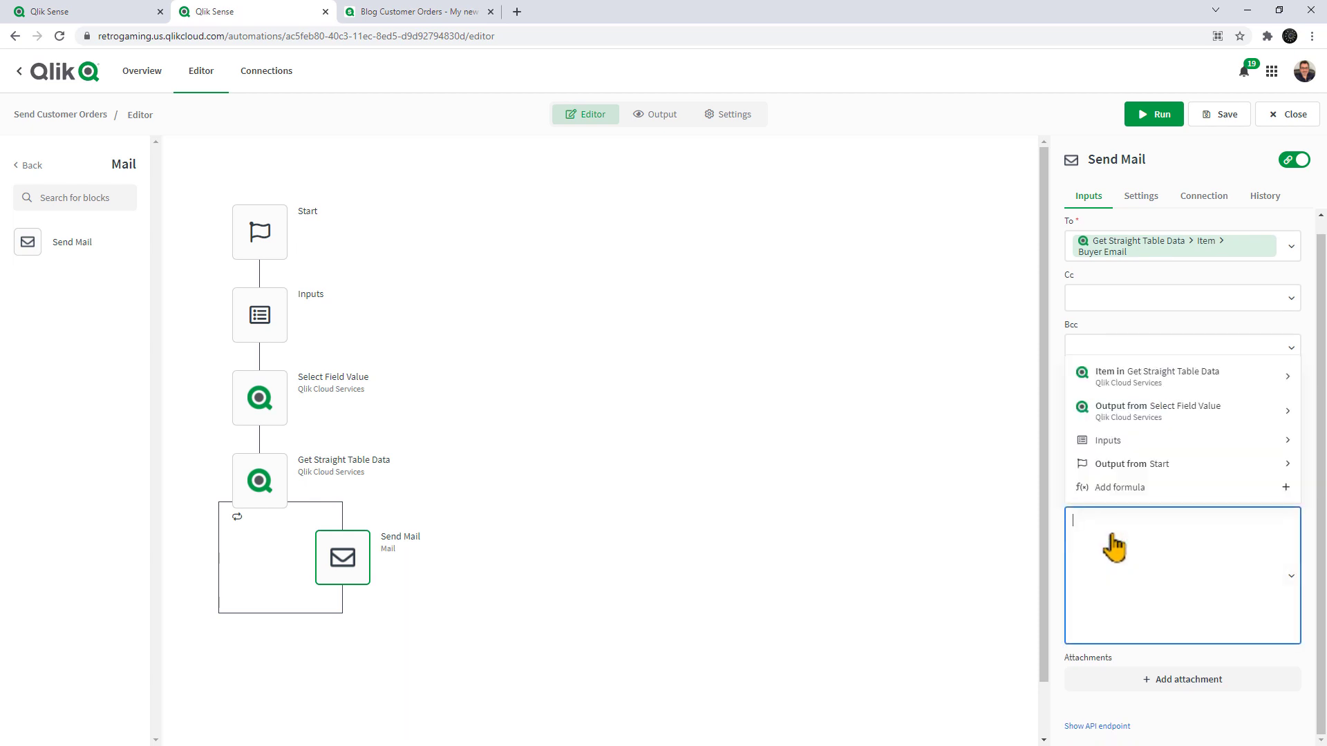
{"action": "type", "text": "Hello"}
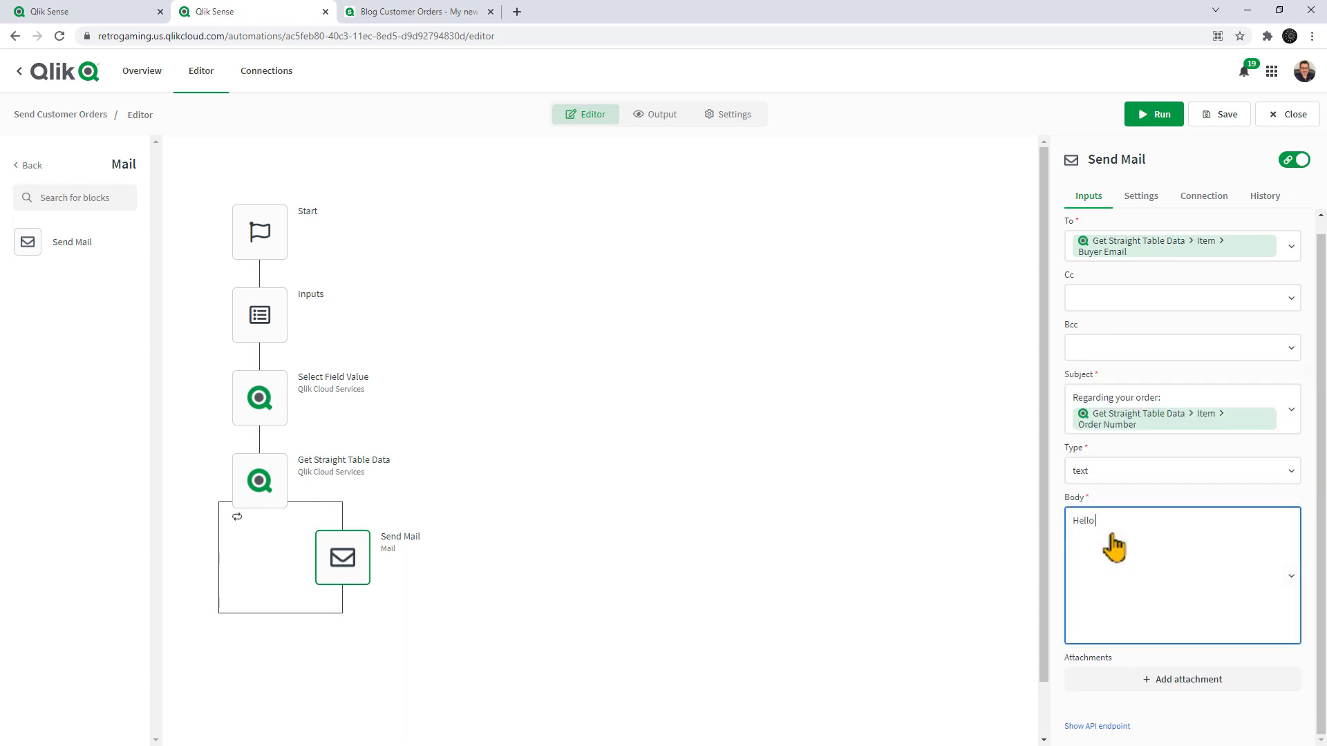
{"action": "left_click", "coordinate": [1290, 579]}
{"action": "left_click", "coordinate": [1198, 377]}
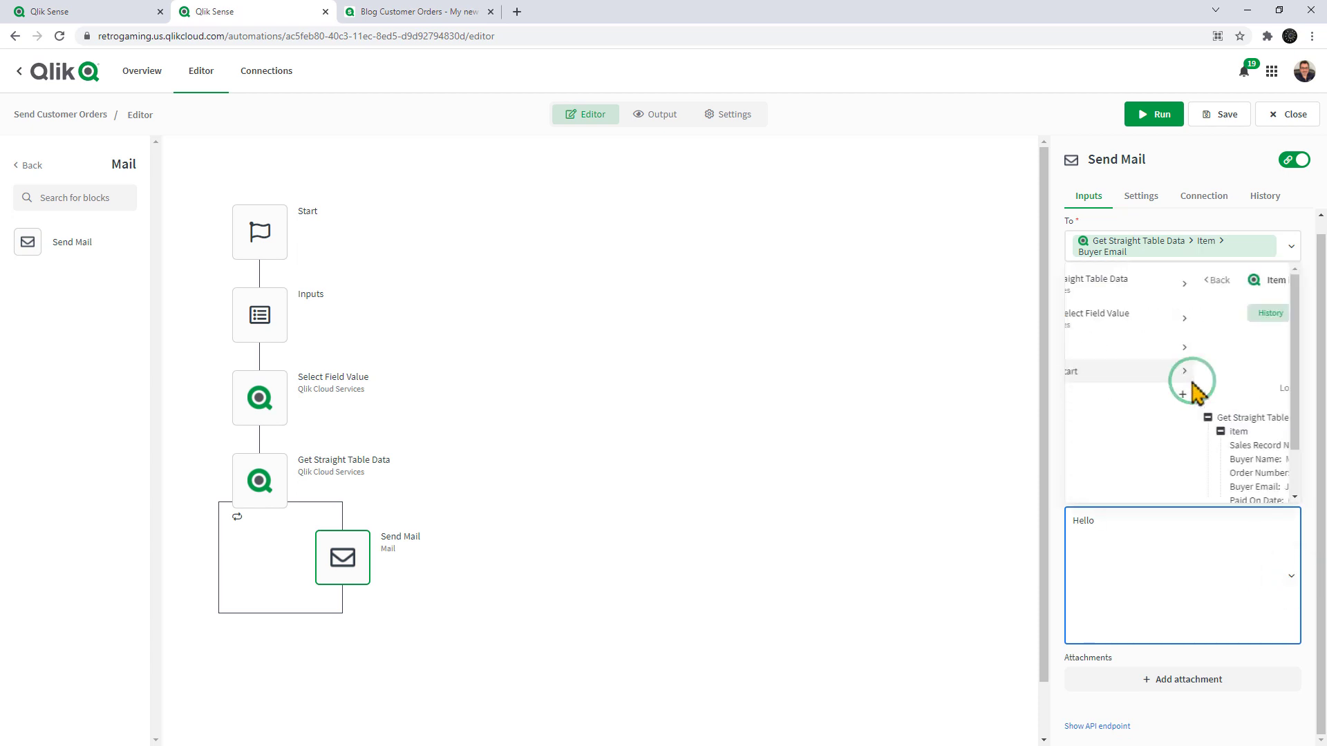
{"action": "left_click", "coordinate": [1147, 419]}
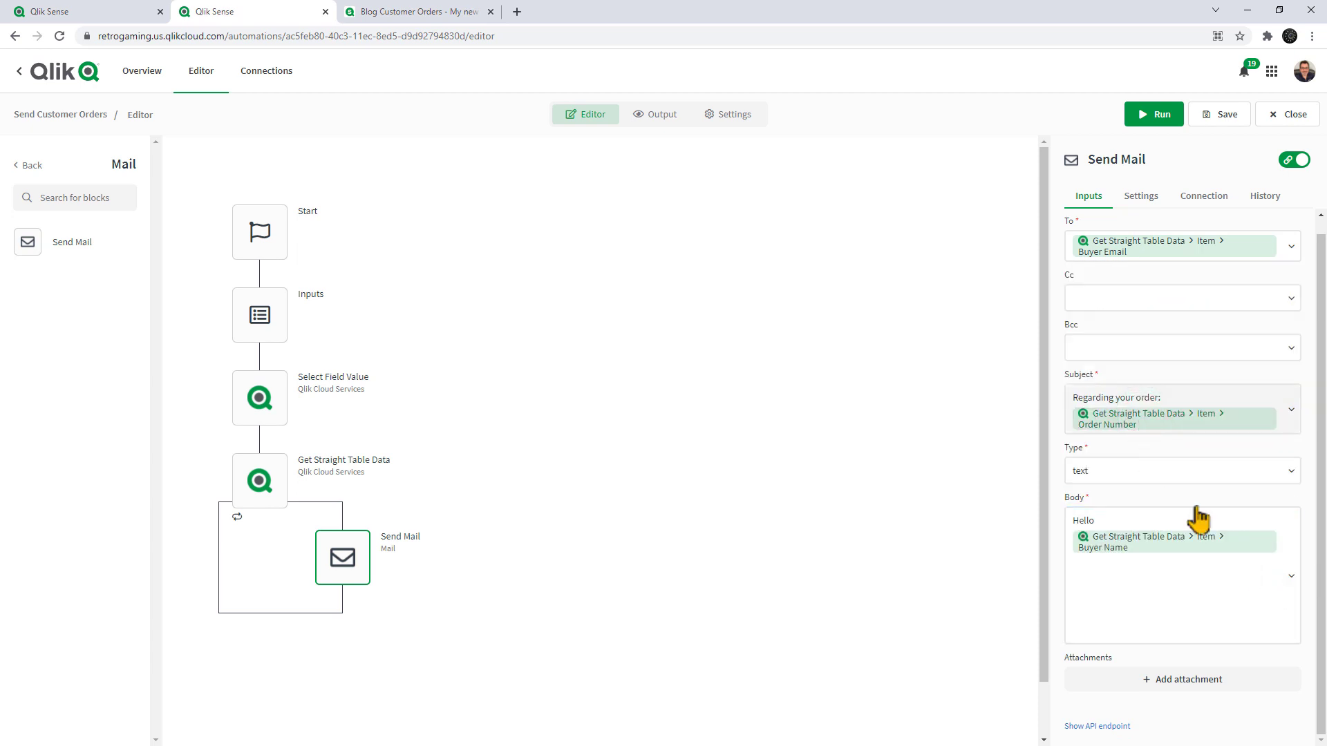
{"action": "left_click", "coordinate": [1284, 552]}
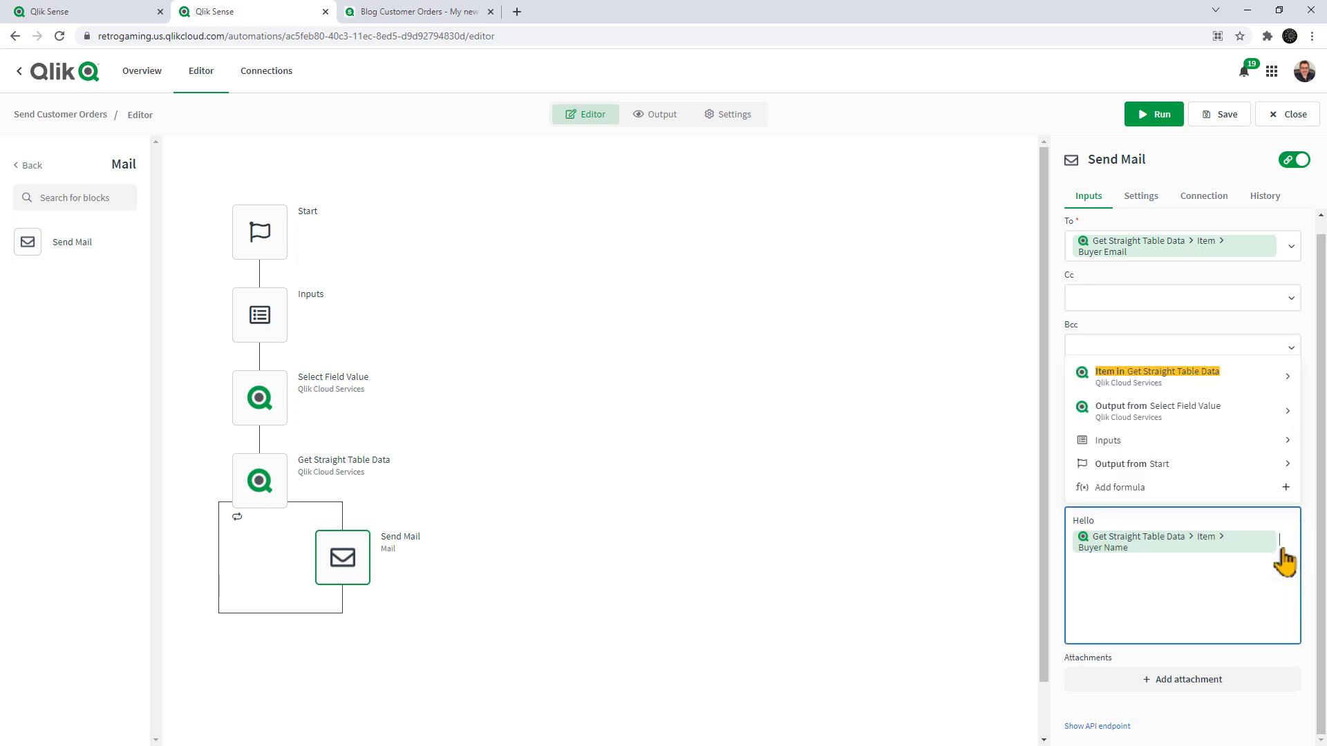
{"action": "left_click", "coordinate": [1284, 561]}
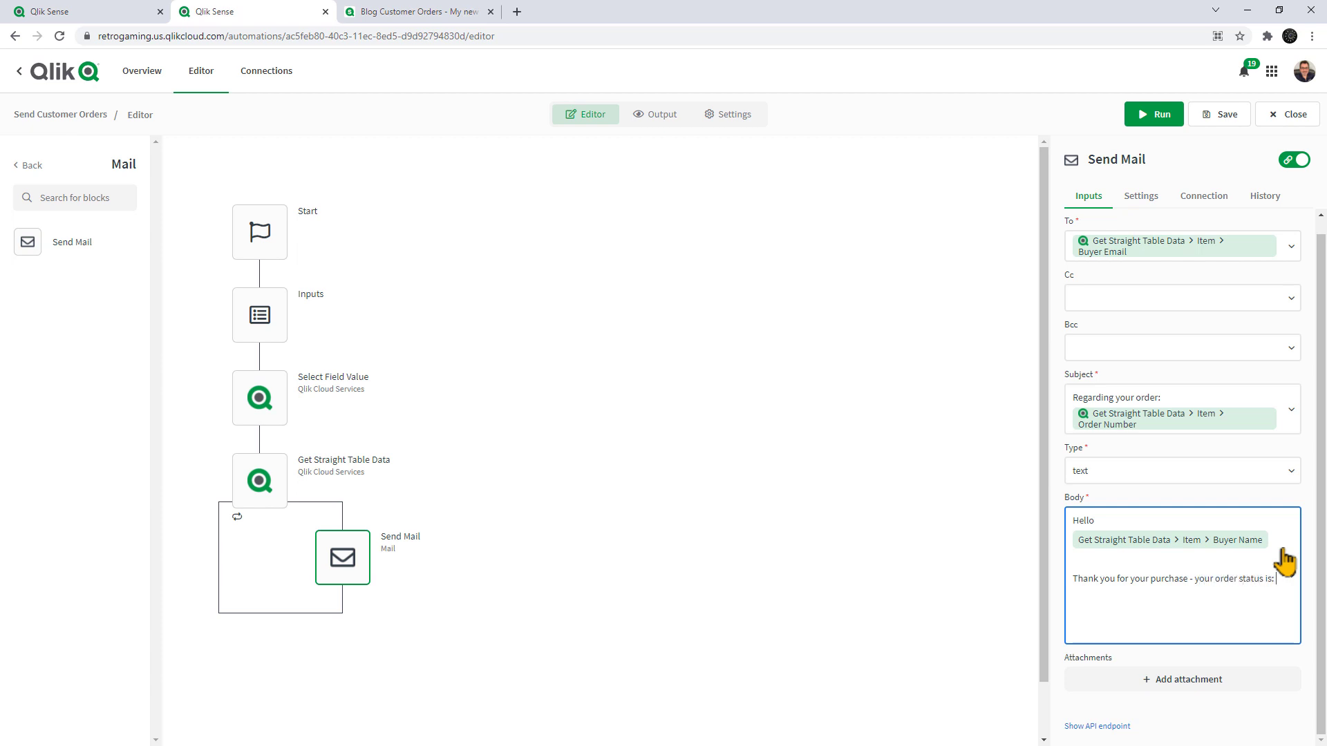
- Add the order Status and Paid On Date fields to the body text
{"action": "left_click", "coordinate": [1291, 578]}
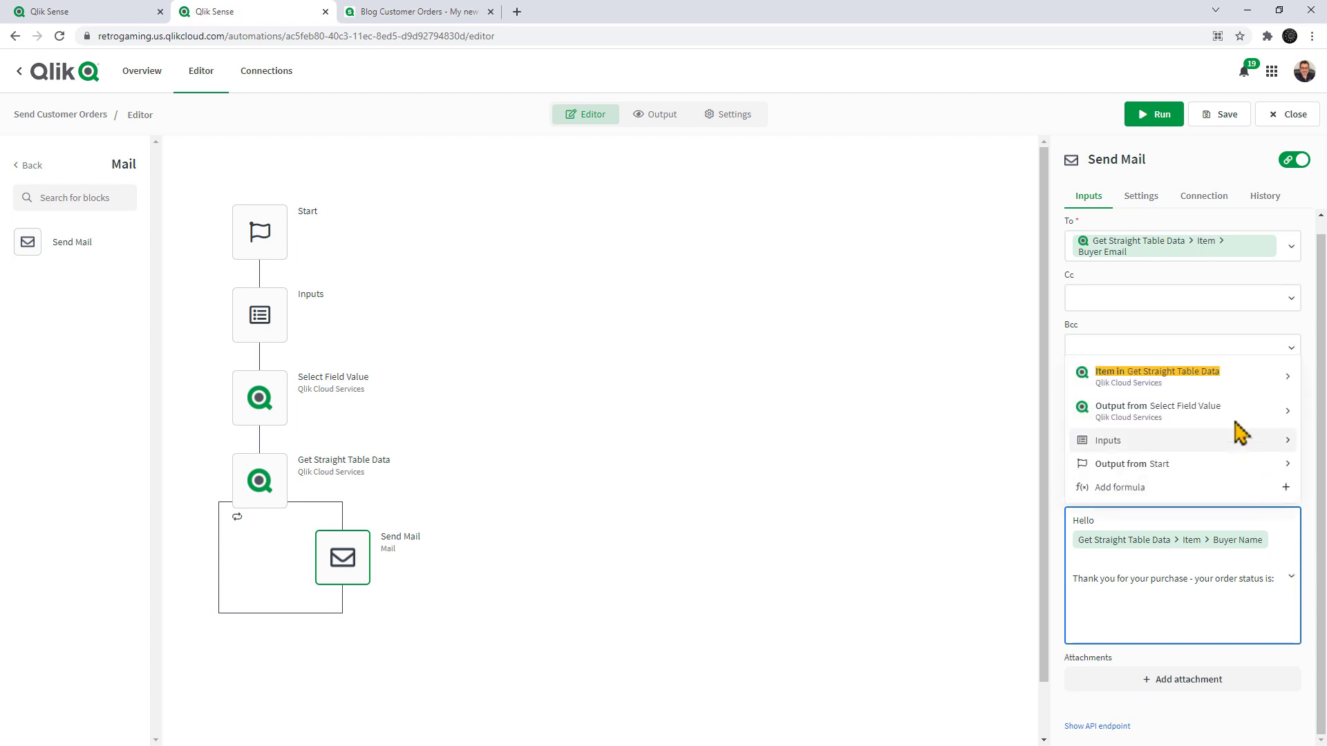
{"action": "left_click", "coordinate": [1206, 379]}
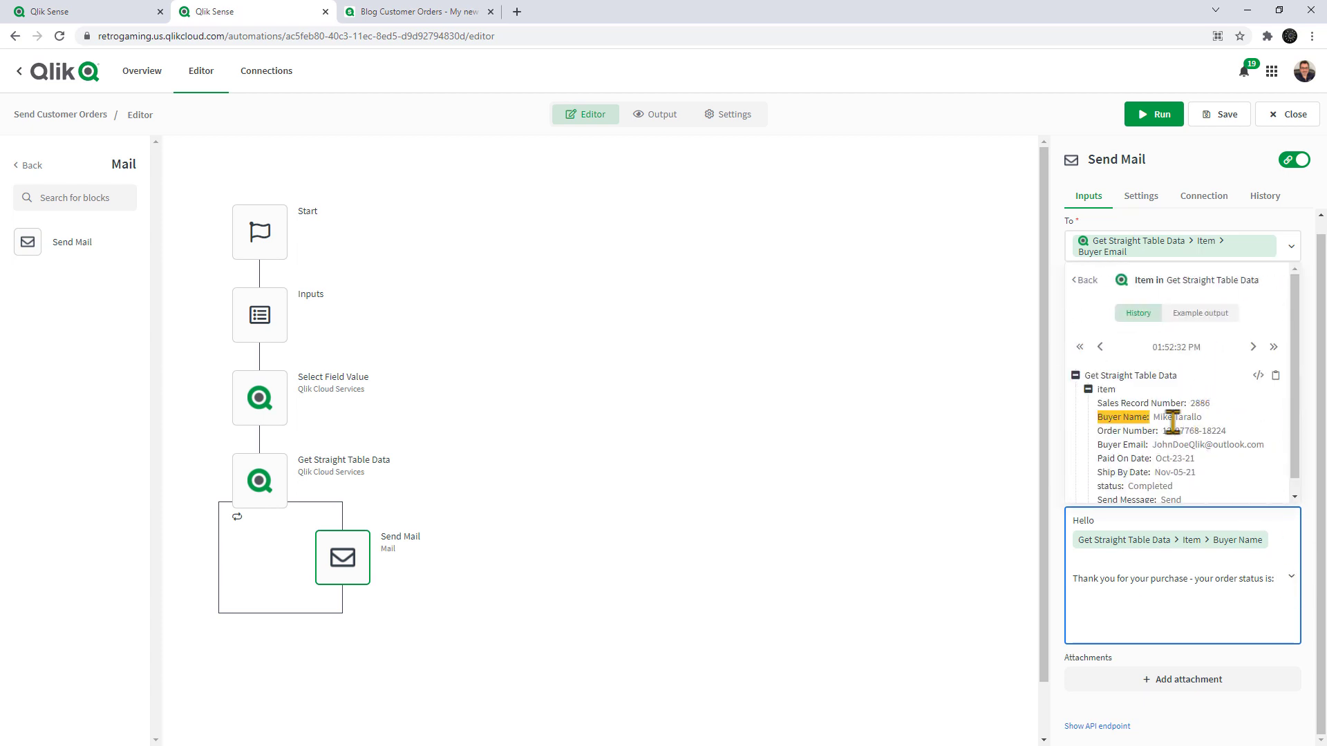
{"action": "left_click", "coordinate": [1127, 487]}
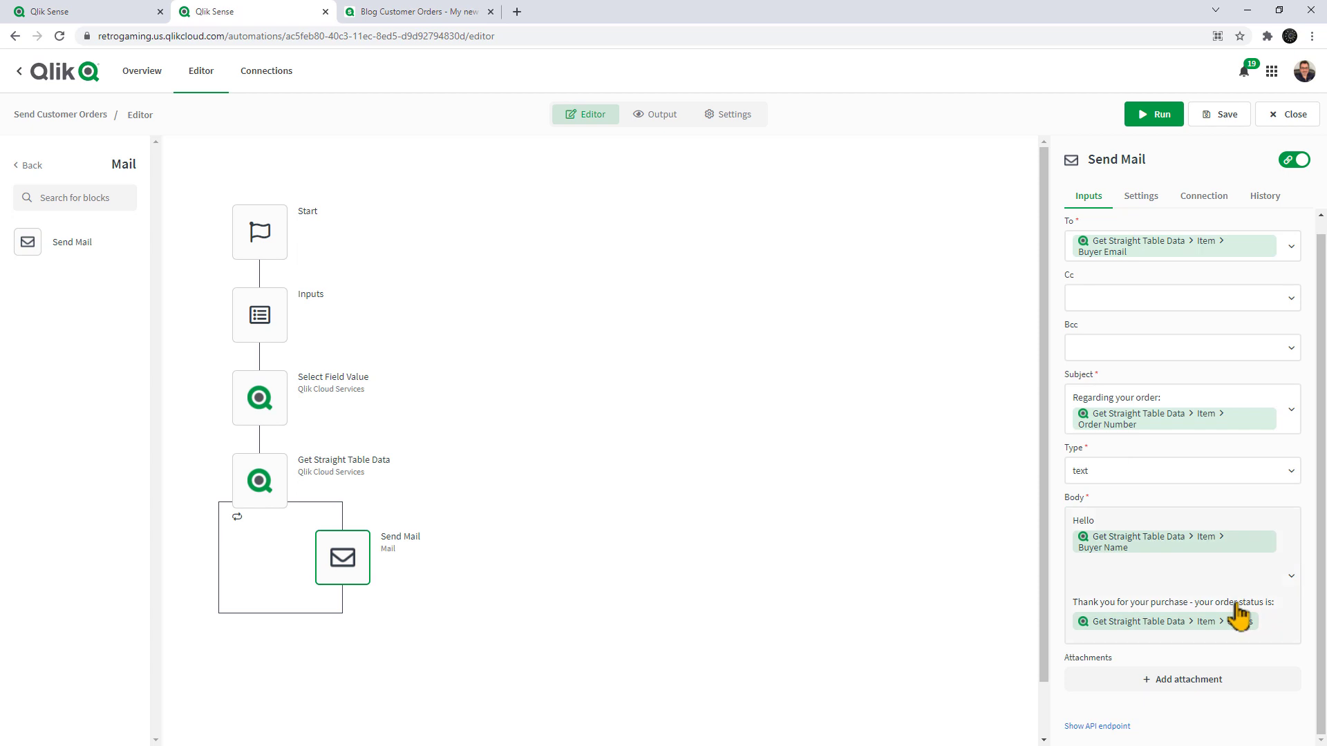
{"action": "left_click", "coordinate": [1273, 630]}
{"action": "type", "text": "you paid on"}
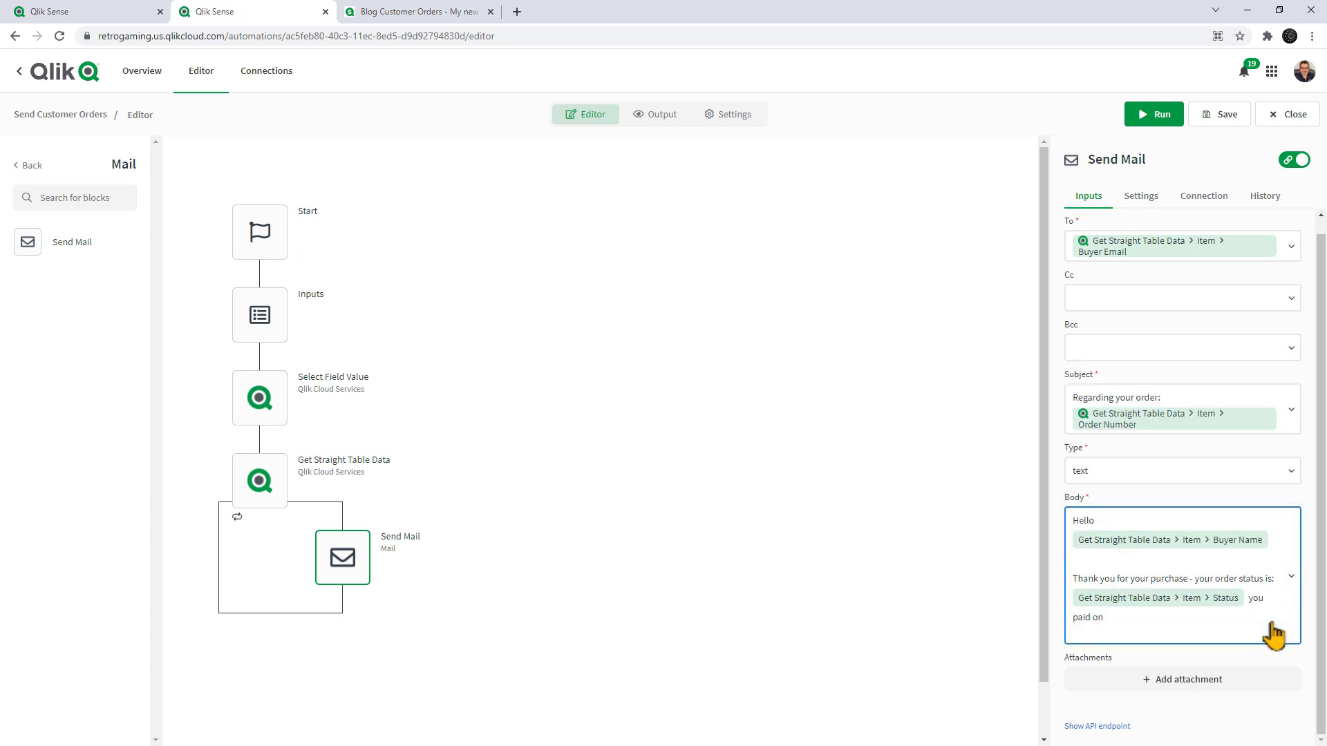
{"action": "left_click", "coordinate": [1288, 582]}
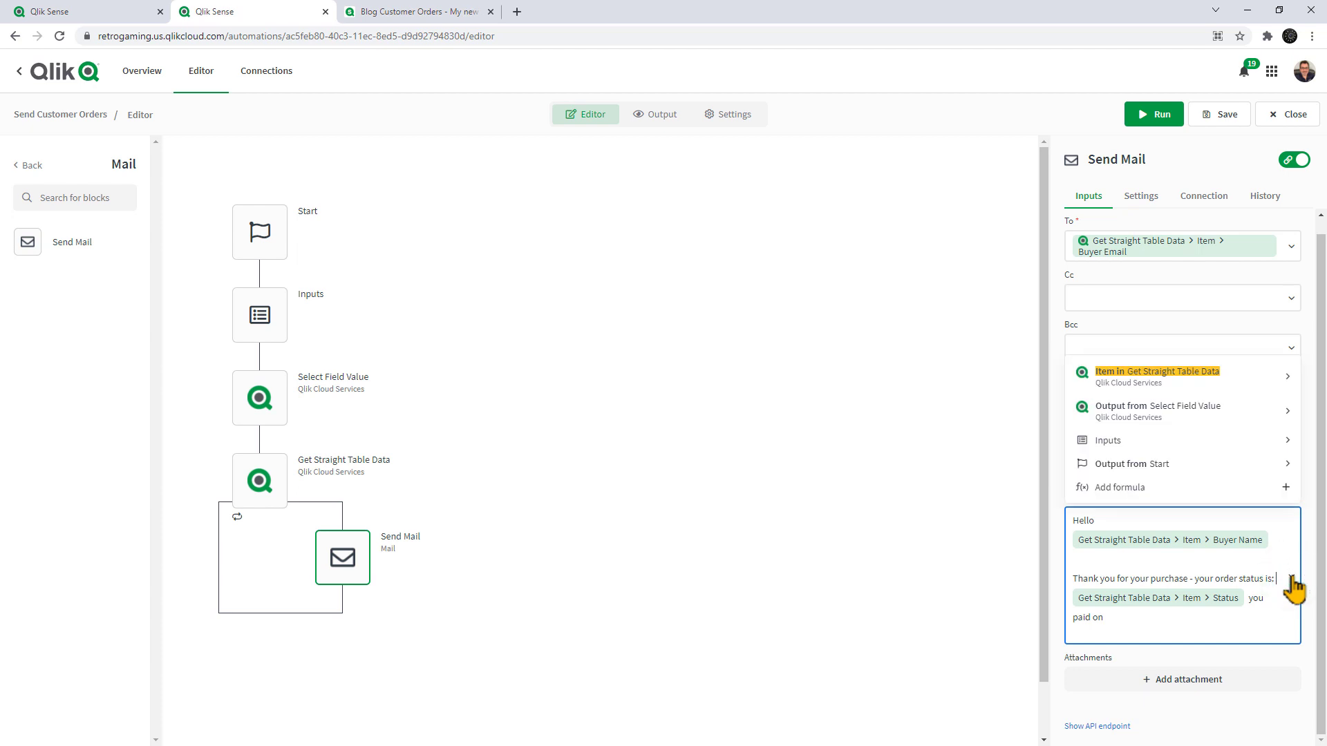
{"action": "left_click", "coordinate": [1164, 384]}
{"action": "left_click", "coordinate": [1140, 459]}
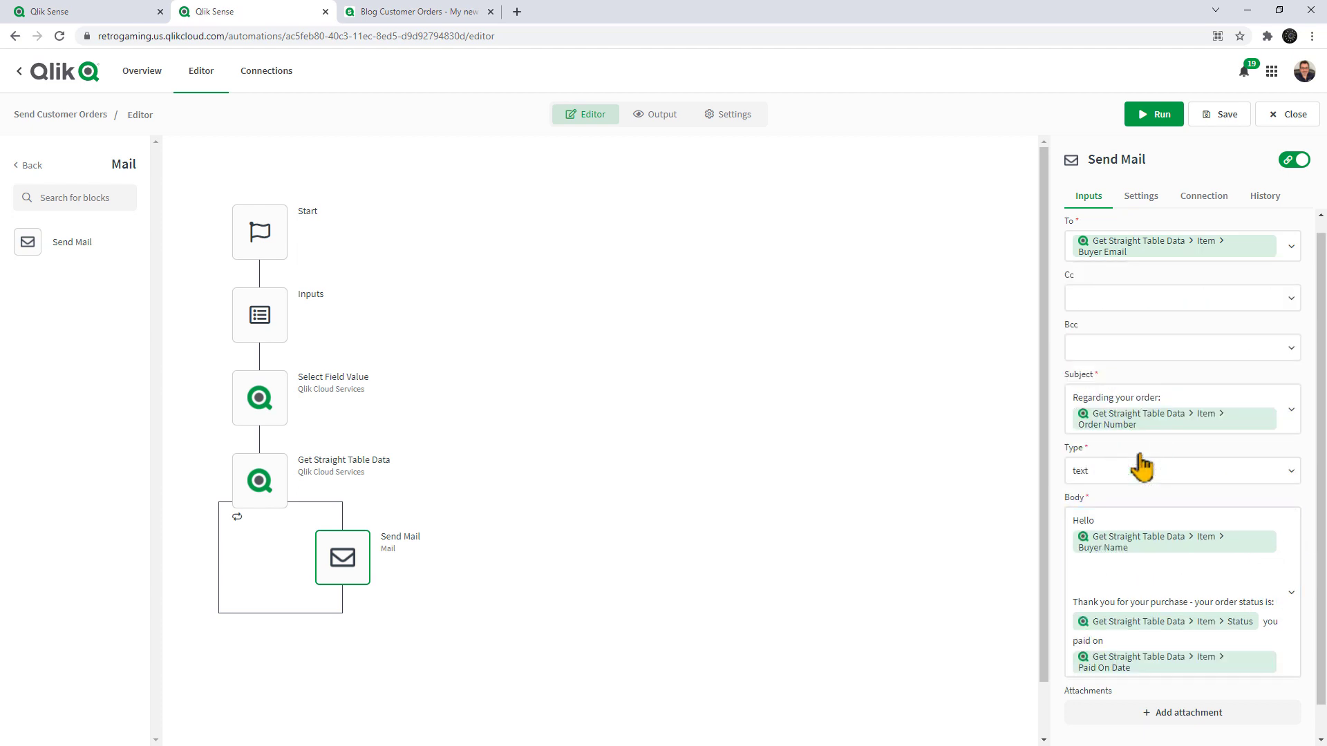
- Add a new body line ending with the Ship By Date field
{"action": "left_click", "coordinate": [1283, 658]}
{"action": "left_click", "coordinate": [1294, 684]}
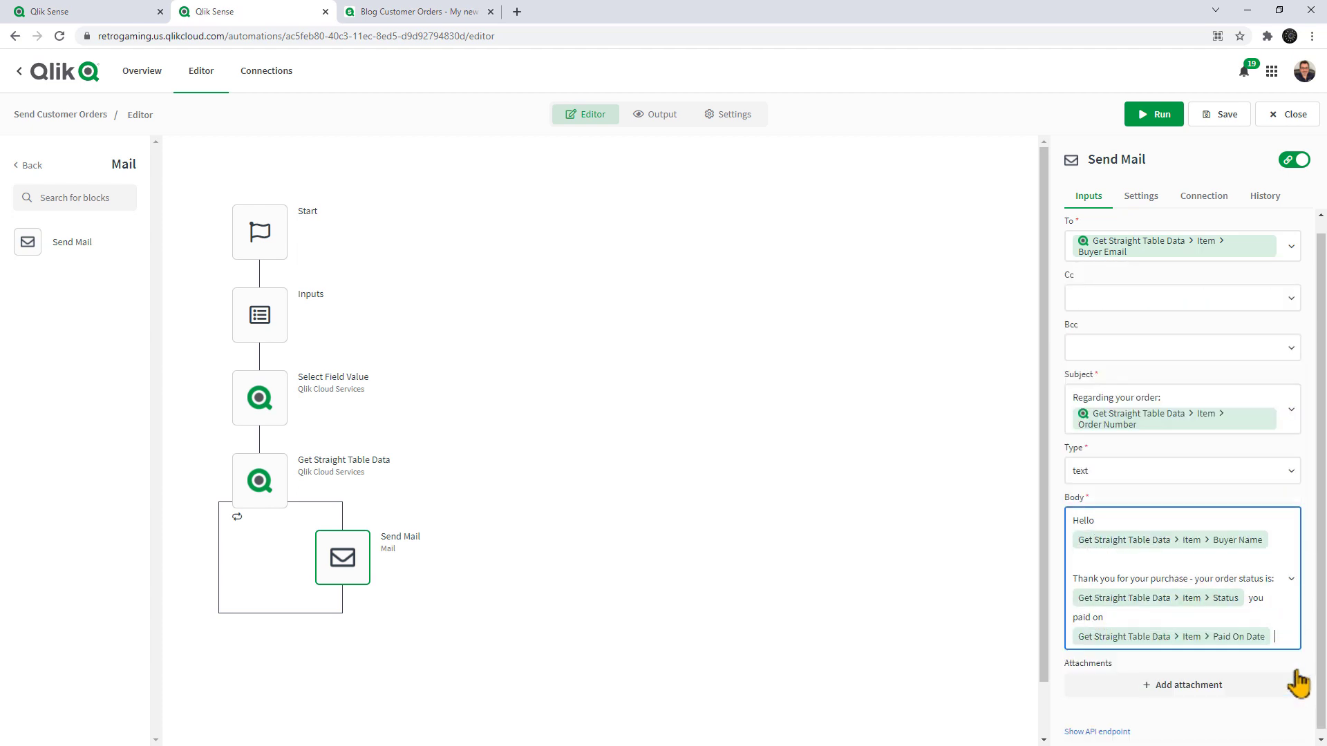
{"action": "key", "text": "Return"}
{"action": "type", "text": "and your item is due to ship on"}
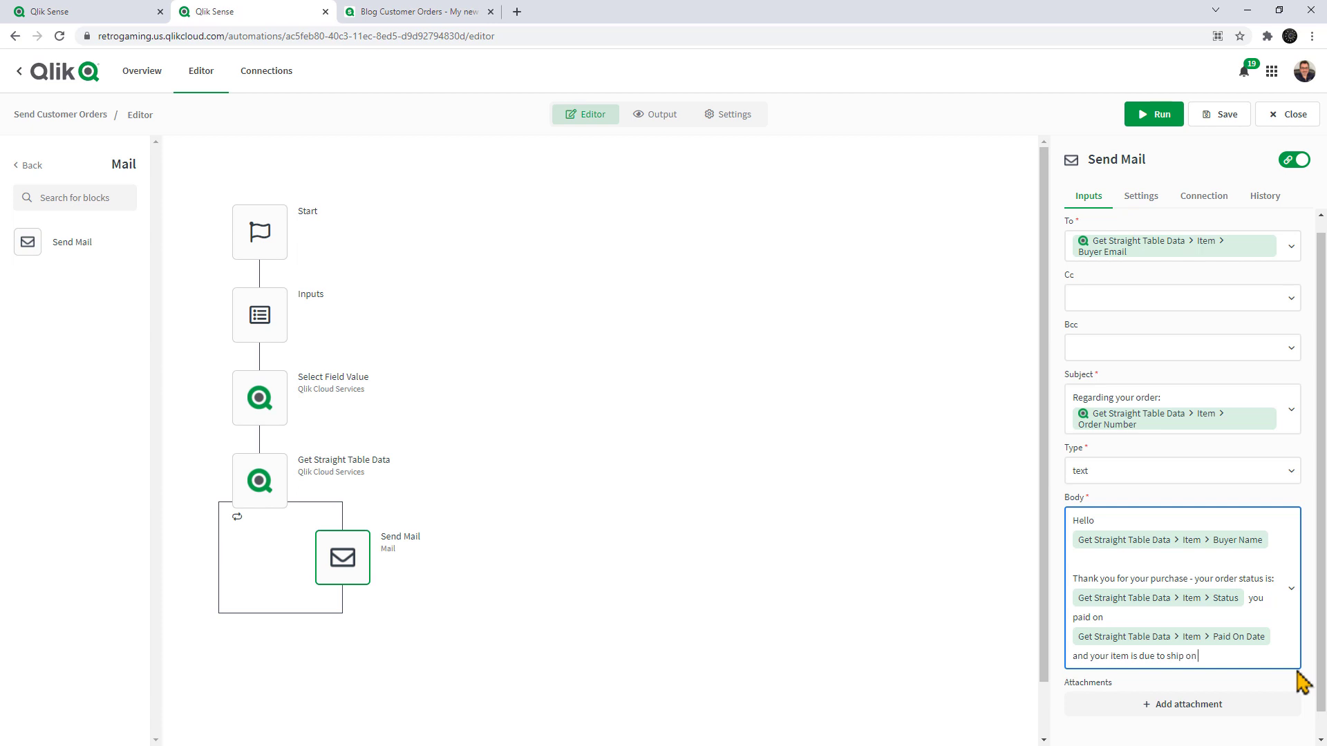
{"action": "left_click", "coordinate": [1291, 600]}
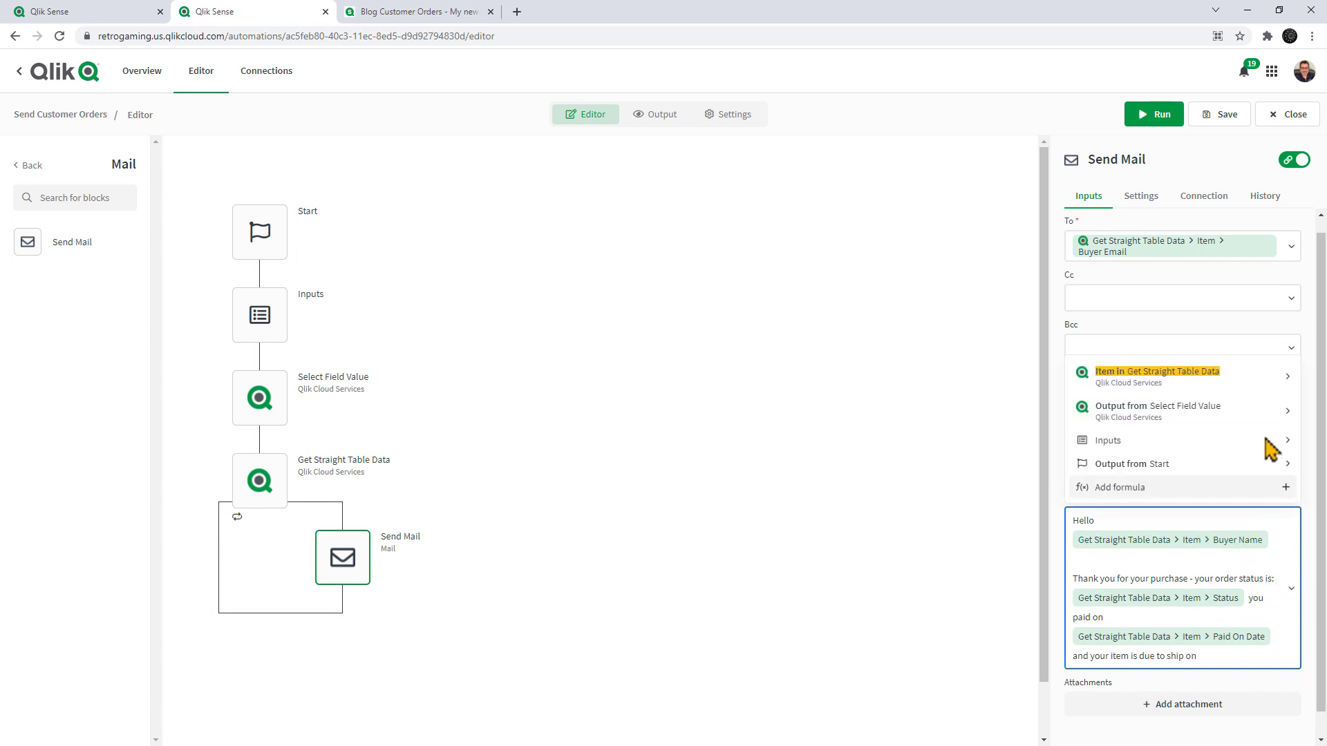
{"action": "left_click", "coordinate": [1221, 379]}
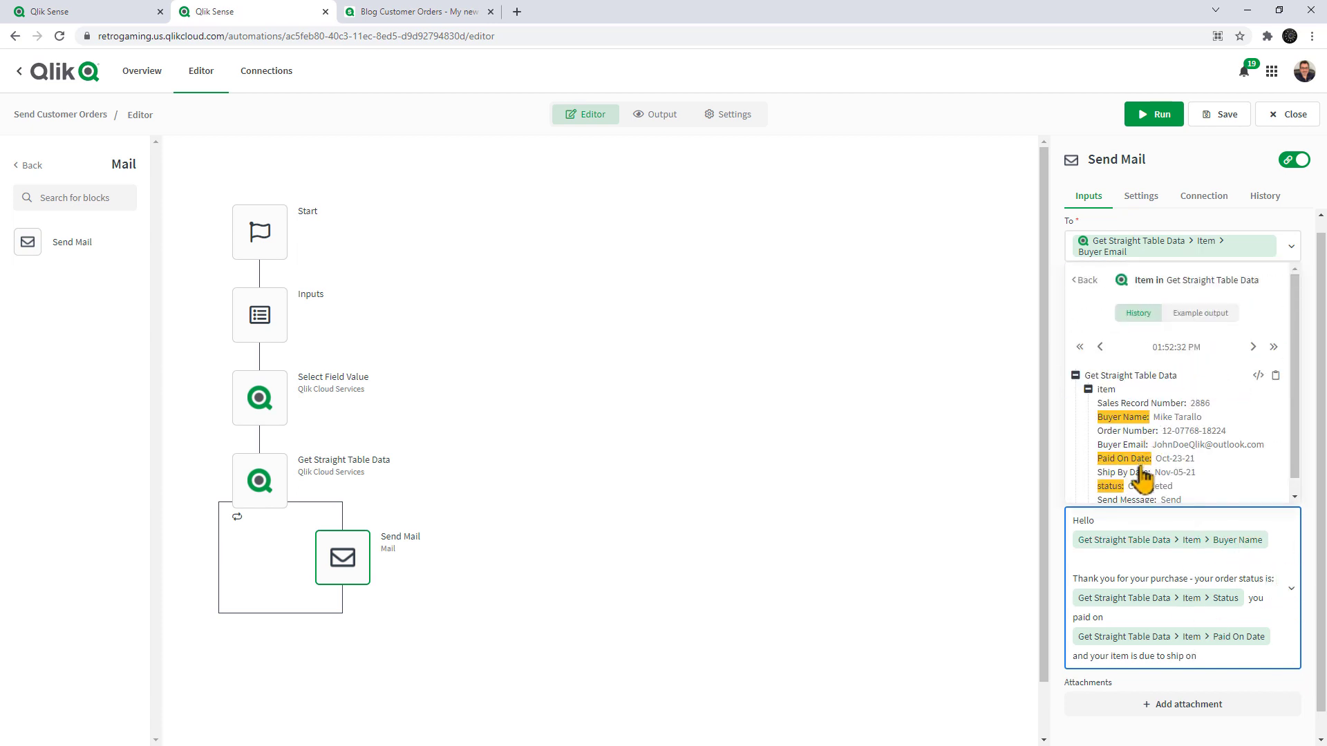
{"action": "left_click", "coordinate": [1140, 472]}
{"action": "scroll", "coordinate": [1275, 702], "scroll_direction": "down", "scroll_amount": 1}
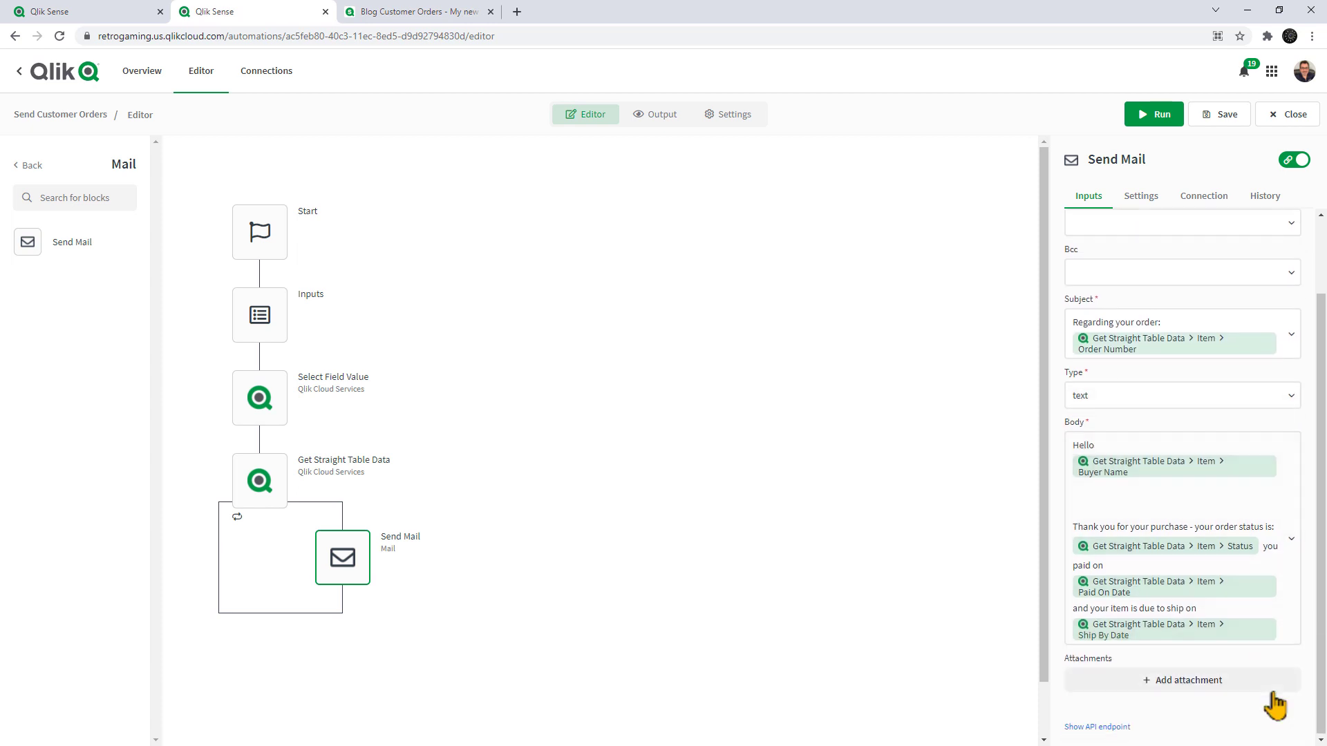
- Continue the body with the questions line, correcting the misspelled word to 'reference'
{"action": "left_click", "coordinate": [1291, 635]}
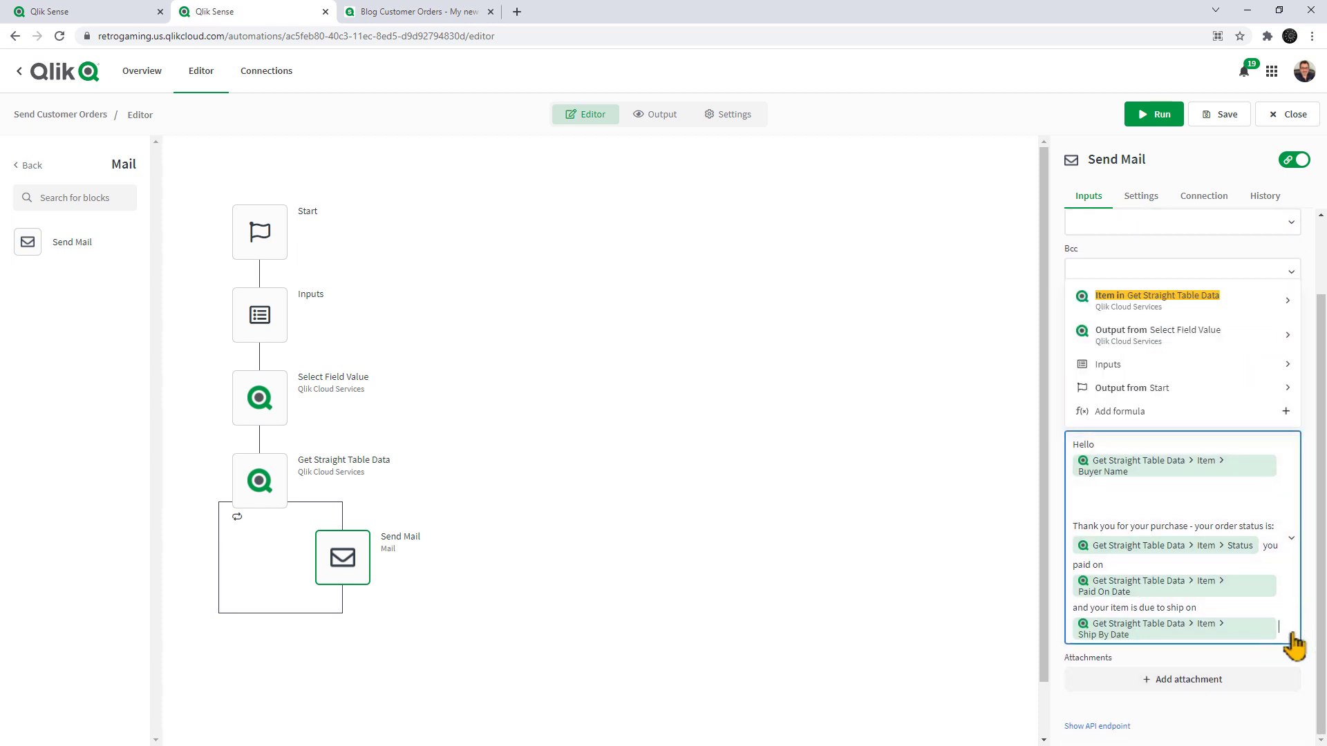
{"action": "key", "text": "Escape"}
{"action": "type", "text": "- if you have any questions please be su"}
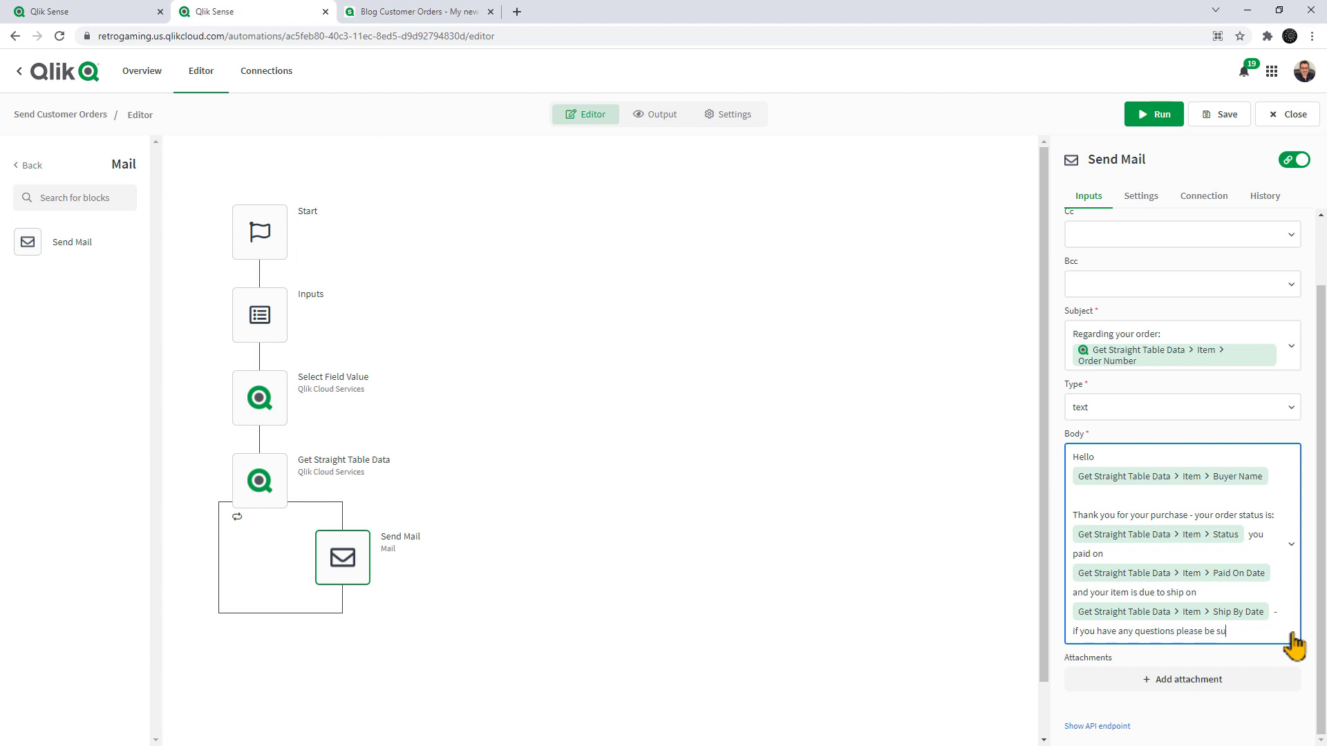
{"action": "type", "text": "s and refeerence"}
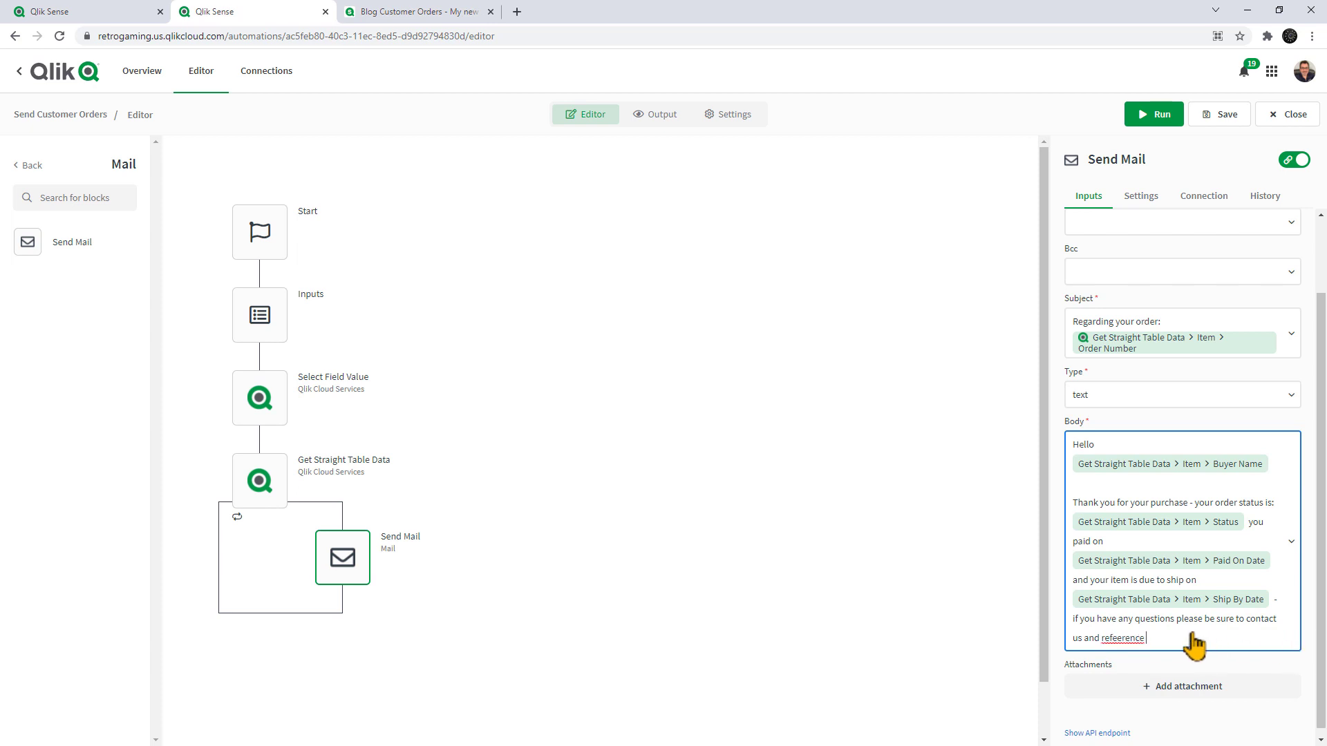
{"action": "right_click", "coordinate": [1121, 638]}
{"action": "left_click", "coordinate": [1141, 488]}
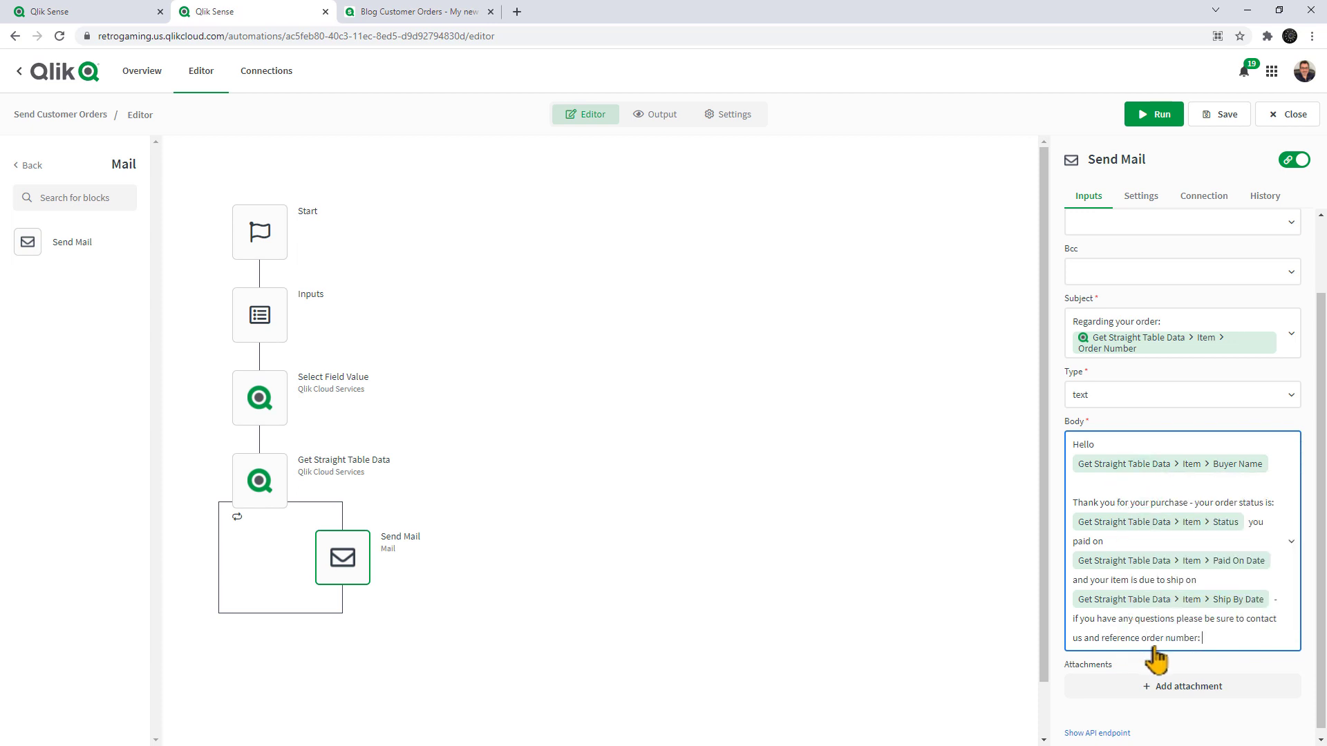
- Insert the Item > Order Number field after 'reference order number:'
{"action": "left_click", "coordinate": [1239, 638]}
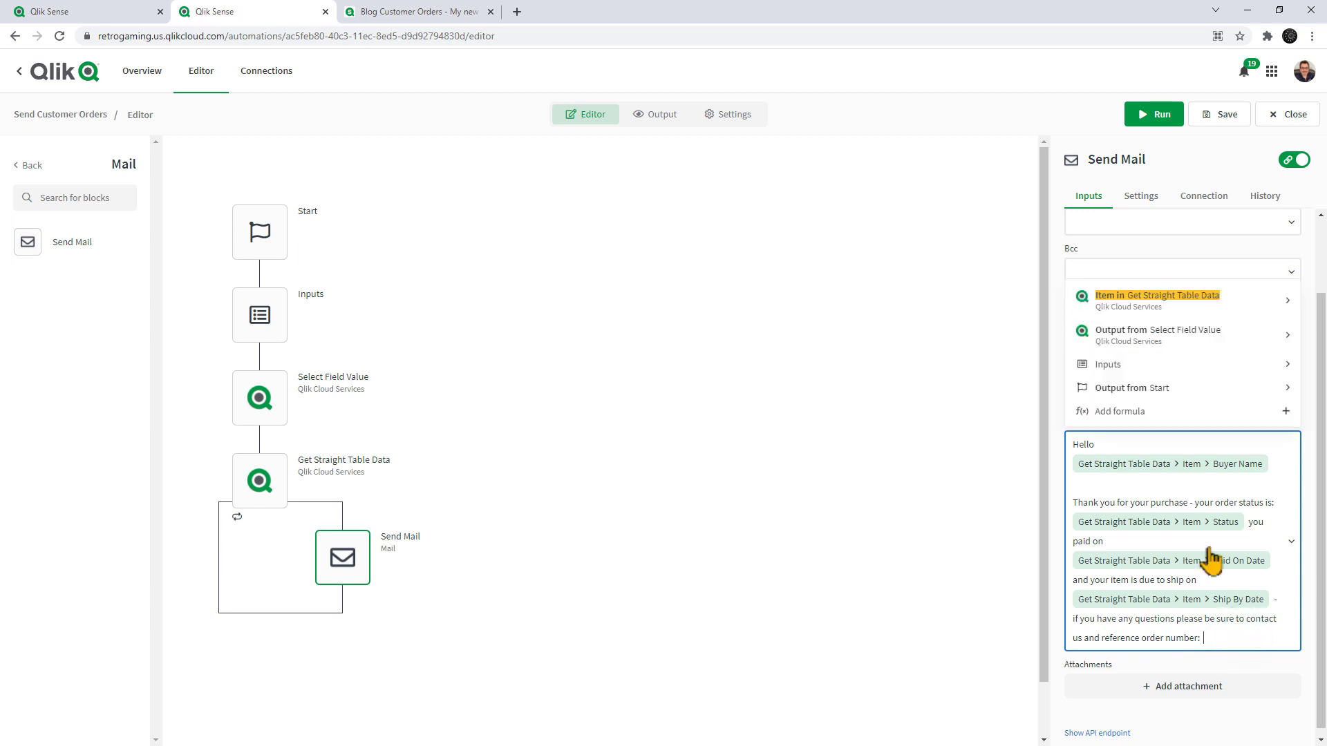
{"action": "left_click", "coordinate": [1189, 309]}
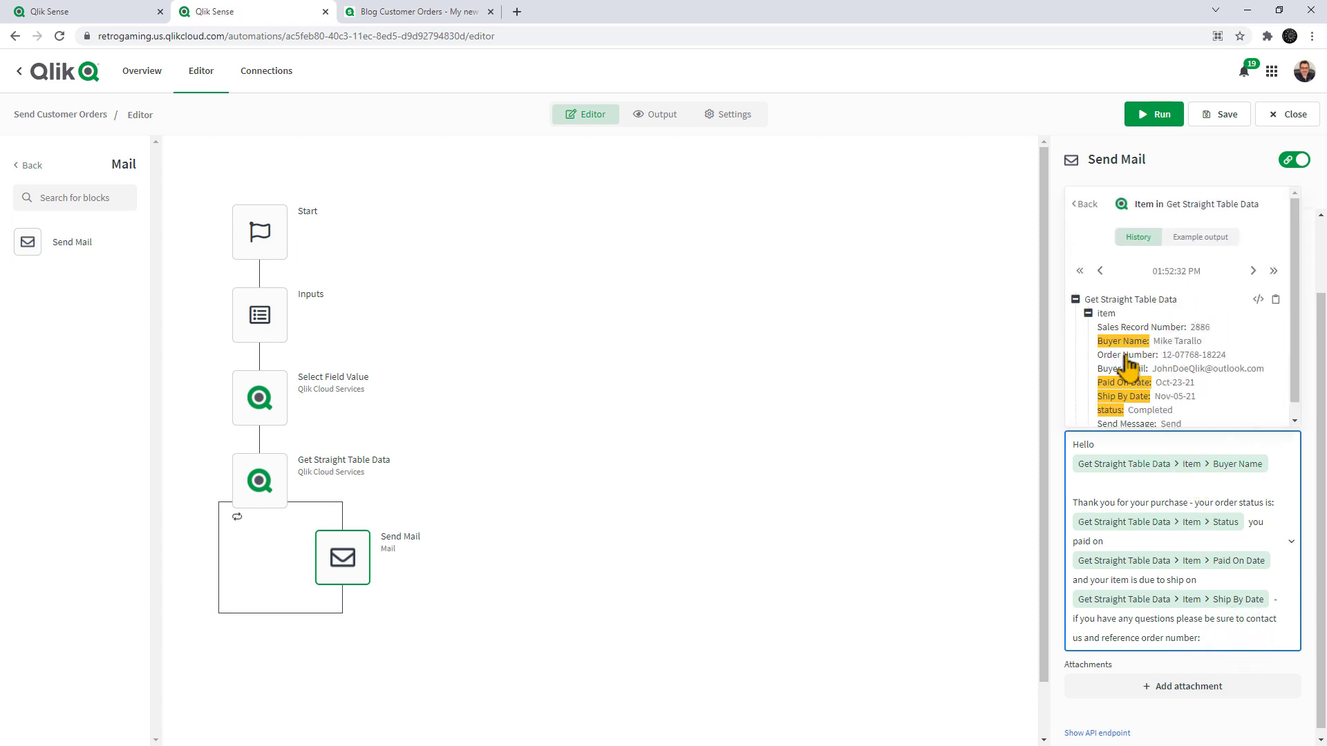
{"action": "left_click", "coordinate": [1125, 355]}
{"action": "scroll", "coordinate": [1279, 571], "scroll_direction": "down", "scroll_amount": 1}
{"action": "left_click", "coordinate": [1280, 662]}
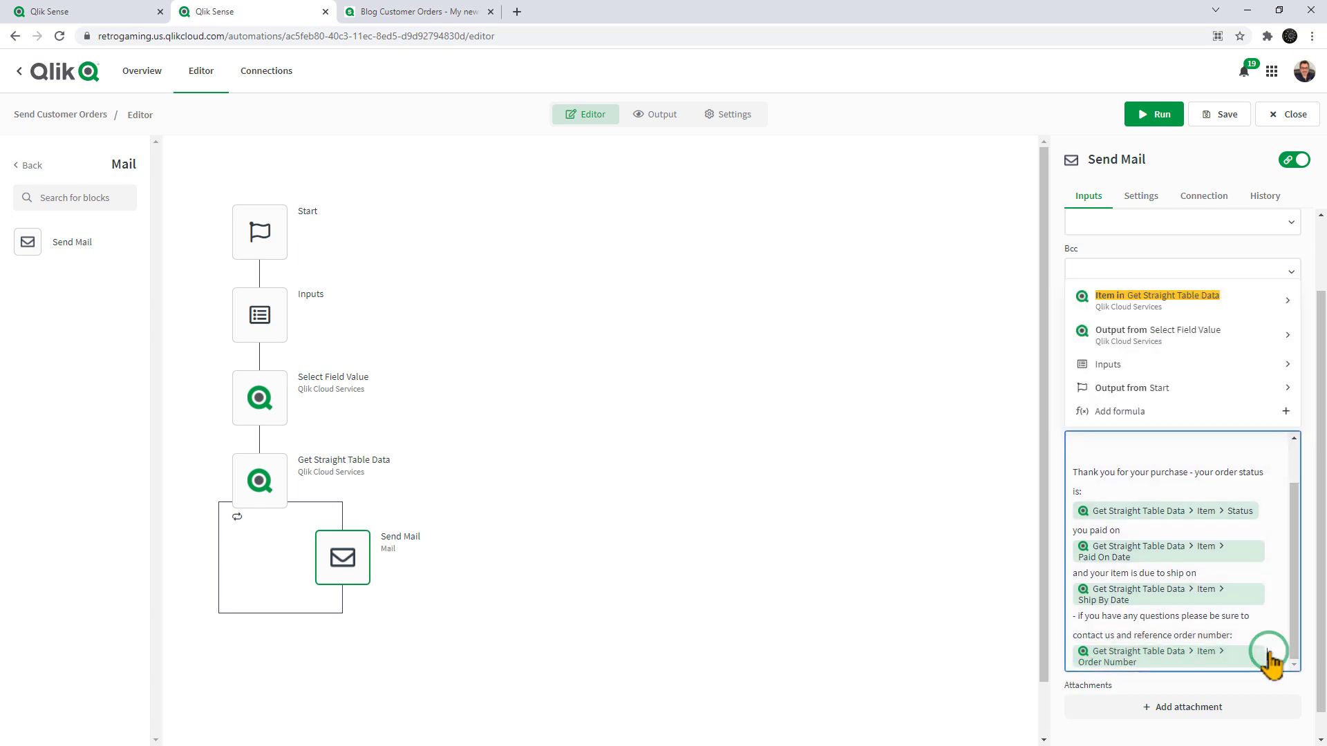
- End the body with '- thank you.', a blank line, 'Regards,' and the sender's name
{"action": "type", "text": "than kyo"}
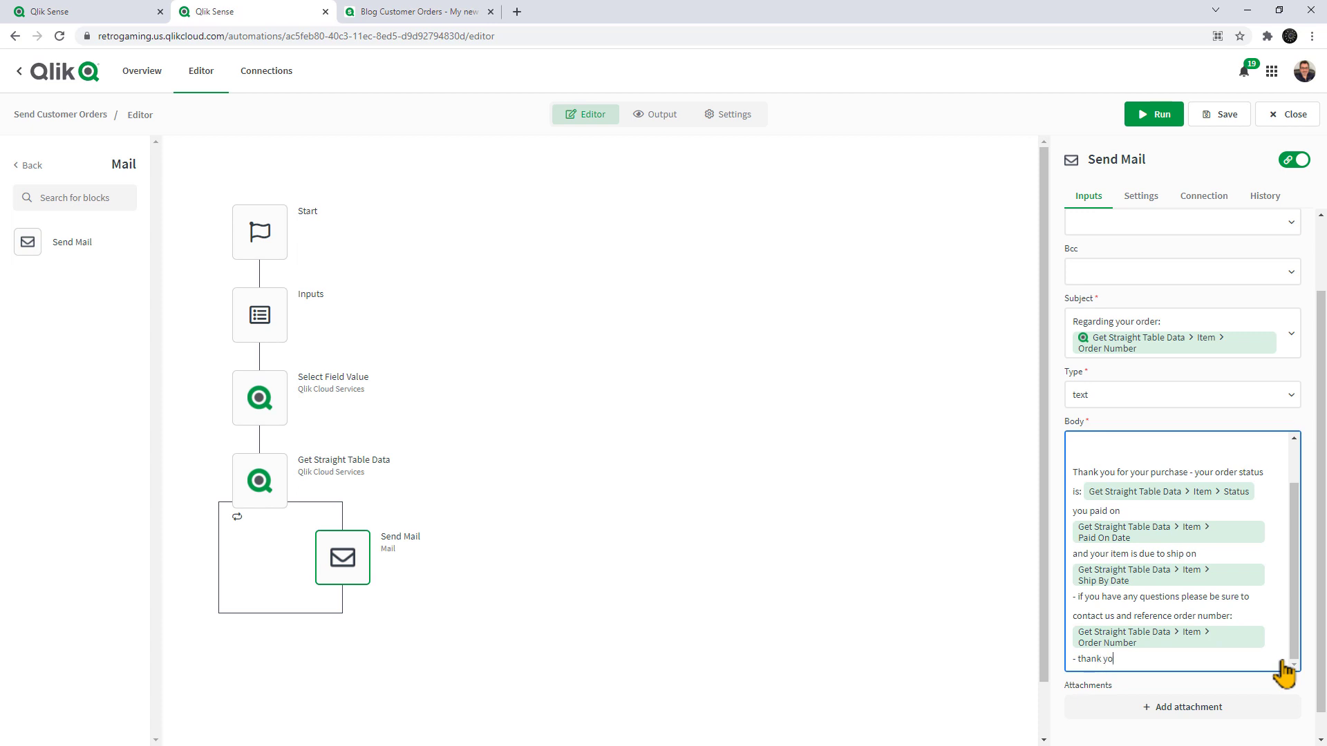
{"action": "key", "text": "Return"}
{"action": "key", "text": "Return"}
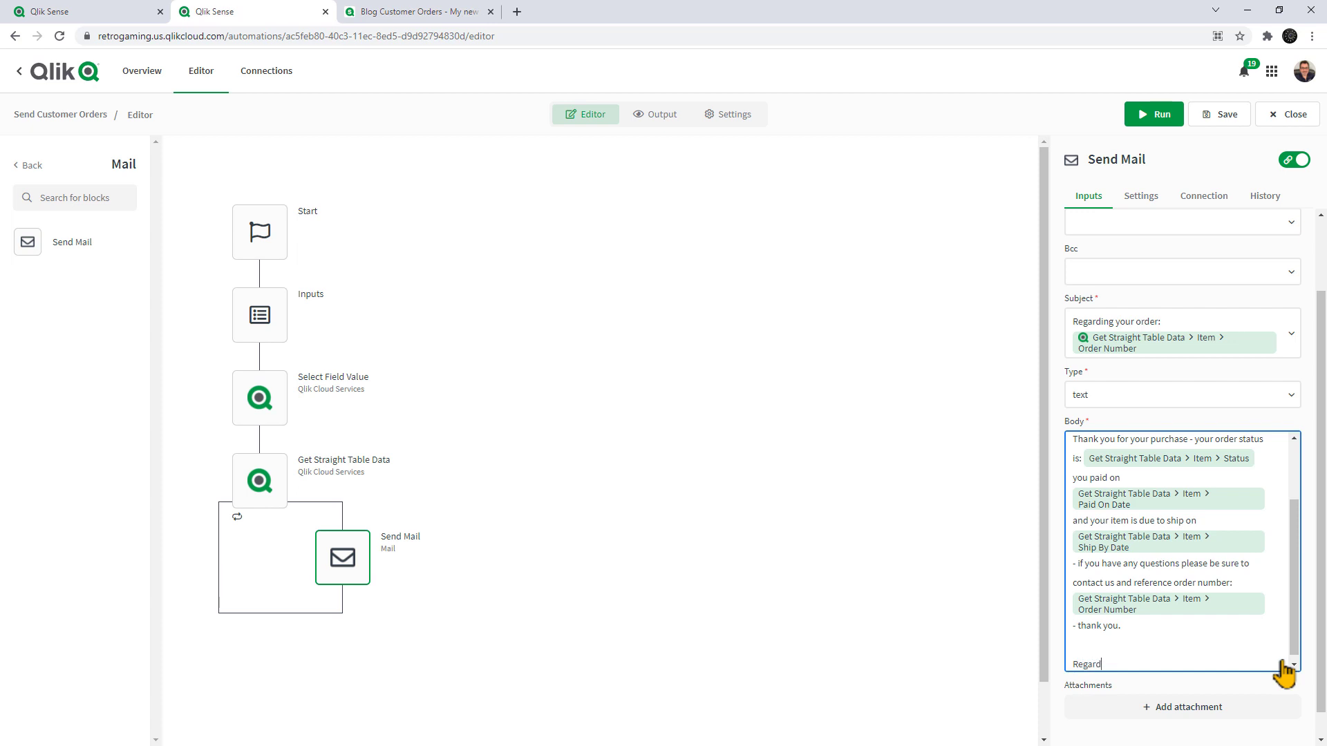
{"action": "type", "text": "Regards,"}
{"action": "key", "text": "Return"}
{"action": "type", "text": "Mike"}
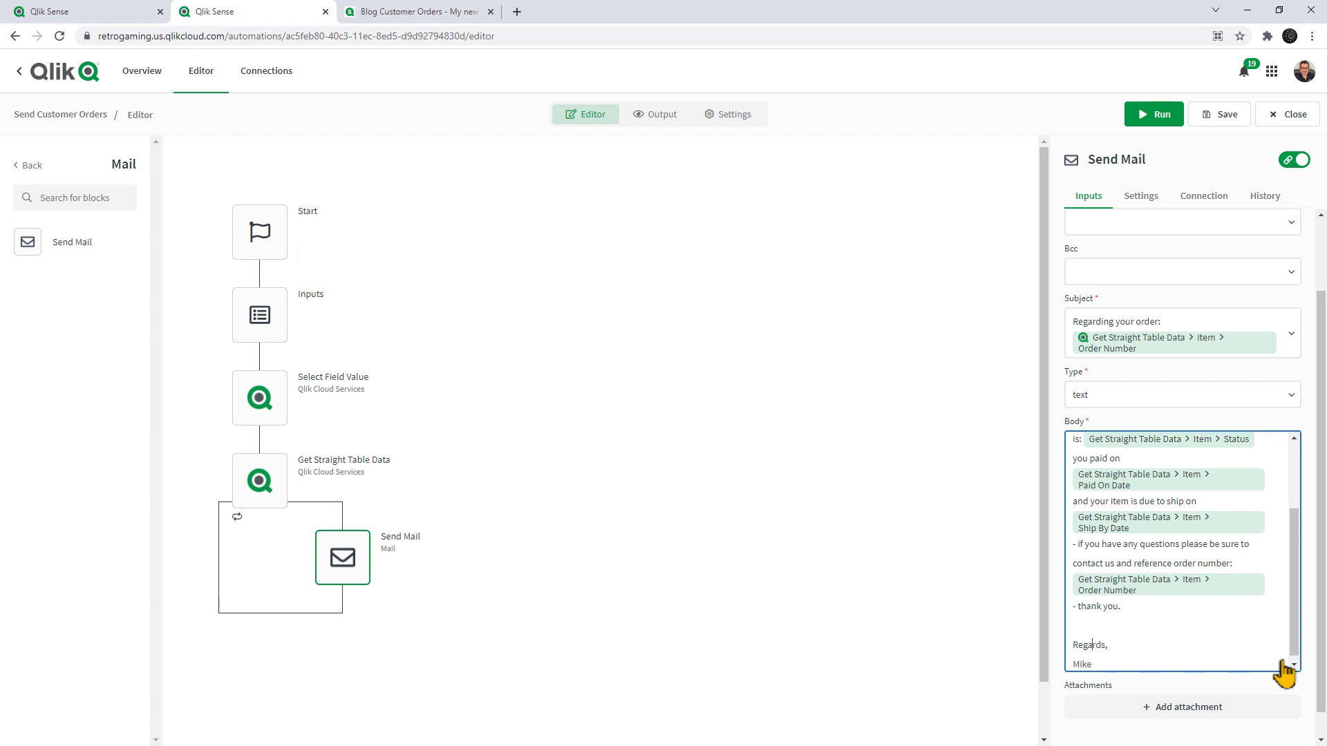
- Save the automation, dock Outlook on the right half, and show the Blog Customer Orders sheet
{"action": "left_click", "coordinate": [1217, 126]}
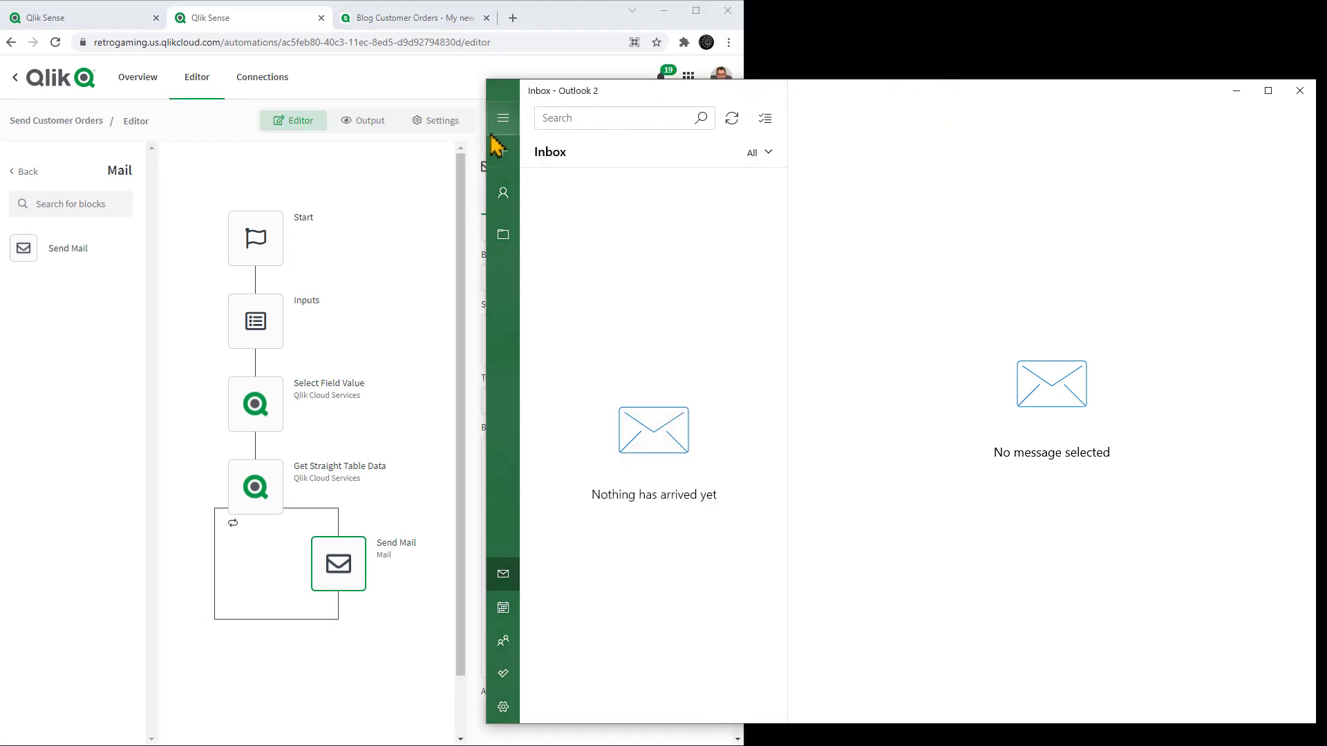
{"action": "left_click_drag", "start_coordinate": [486, 130], "coordinate": [743, 132]}
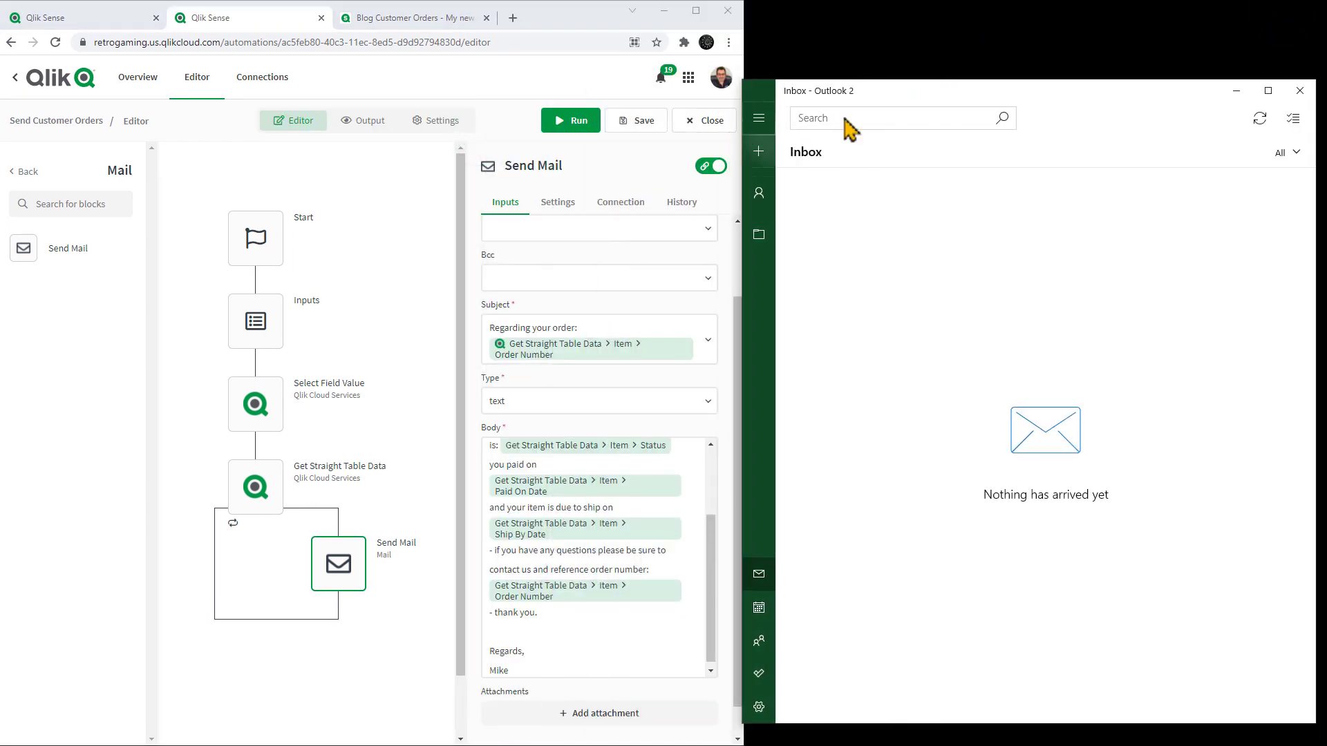
{"action": "left_click_drag", "start_coordinate": [986, 80], "coordinate": [986, 1]}
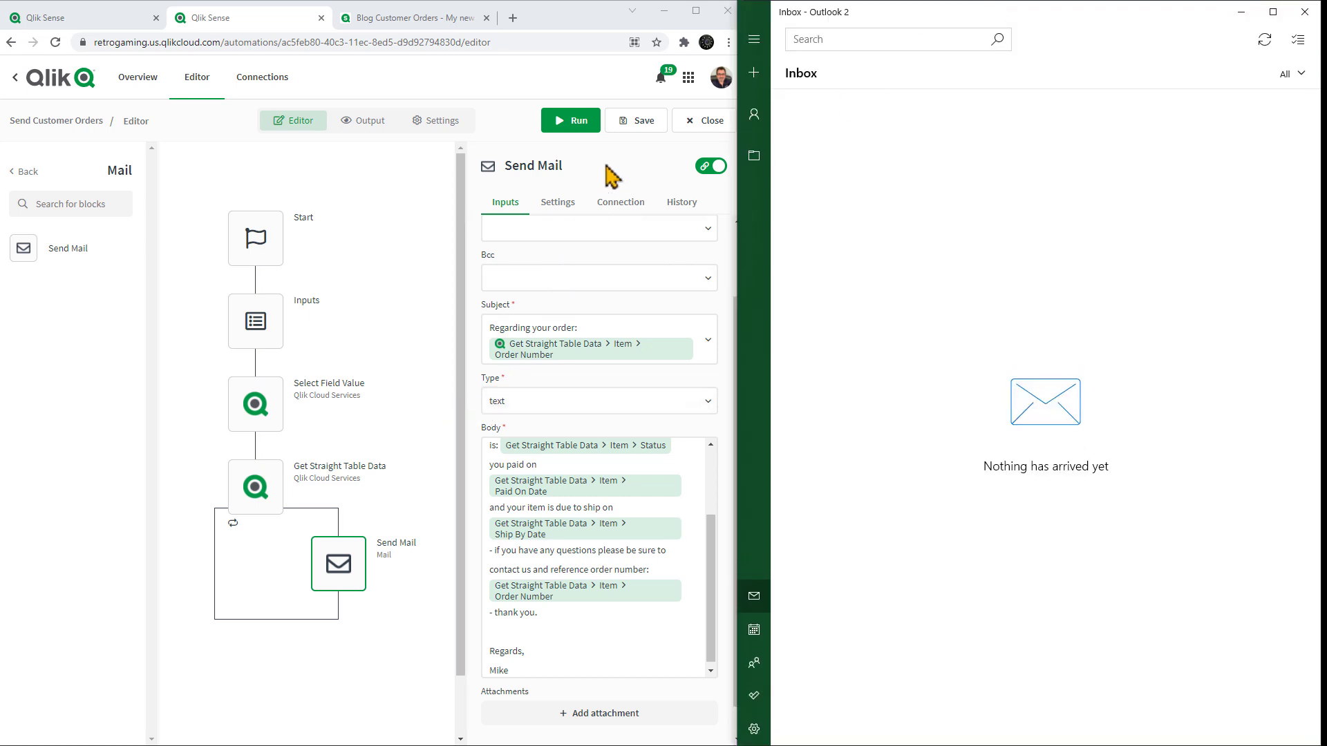
{"action": "left_click", "coordinate": [631, 119]}
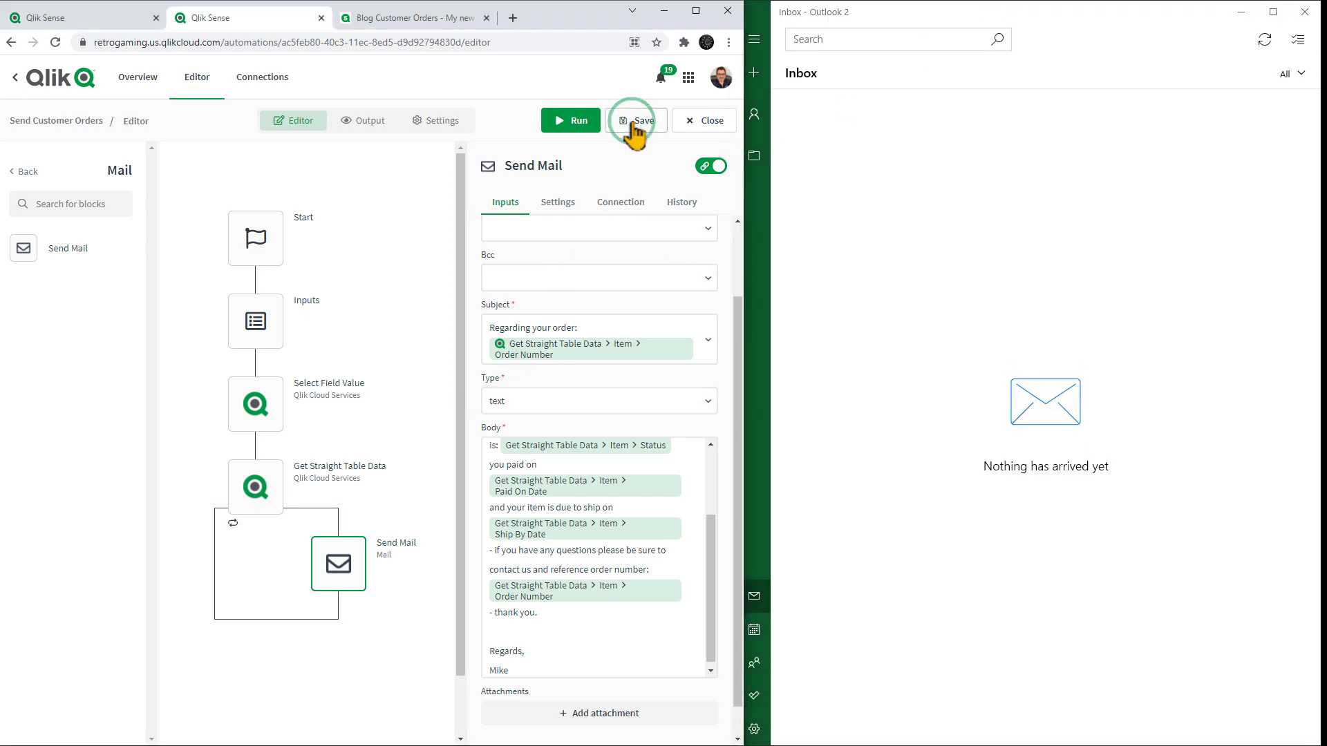
{"action": "left_click", "coordinate": [112, 10]}
{"action": "left_click", "coordinate": [352, 20]}
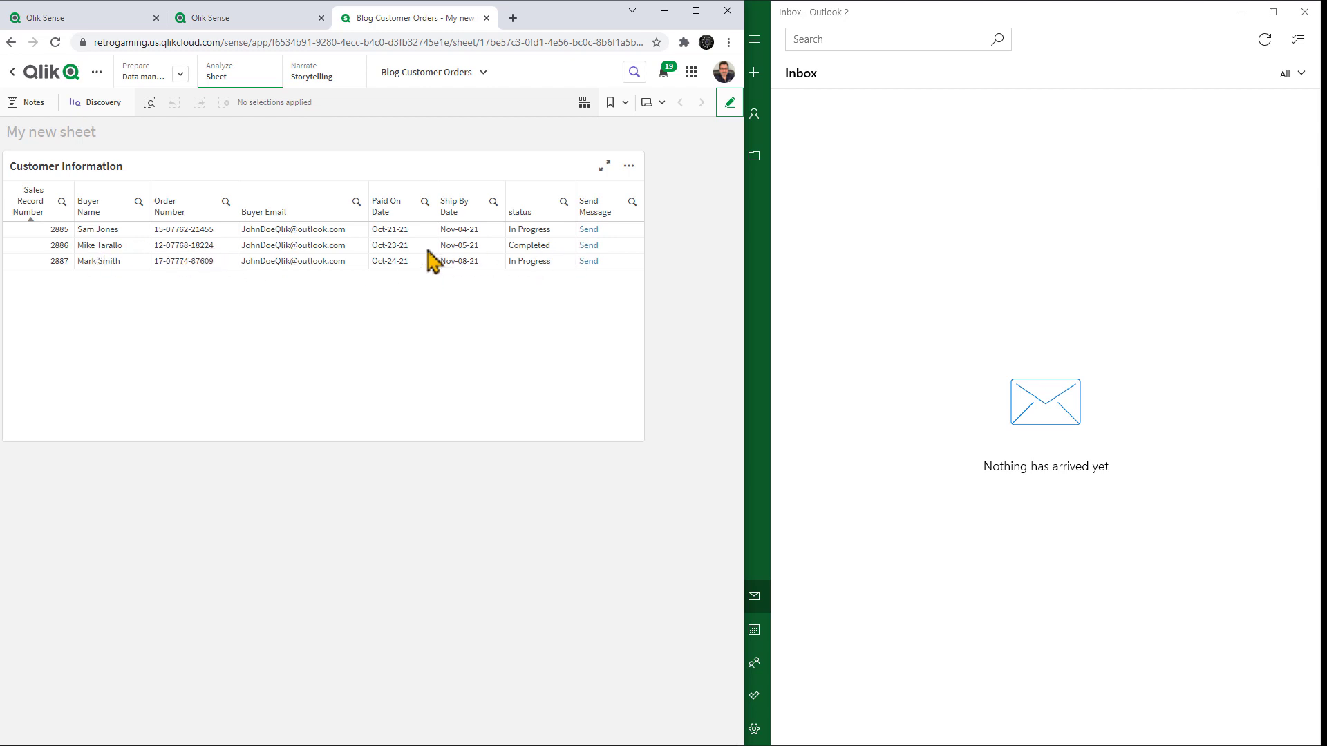
{"action": "left_click", "coordinate": [596, 238]}
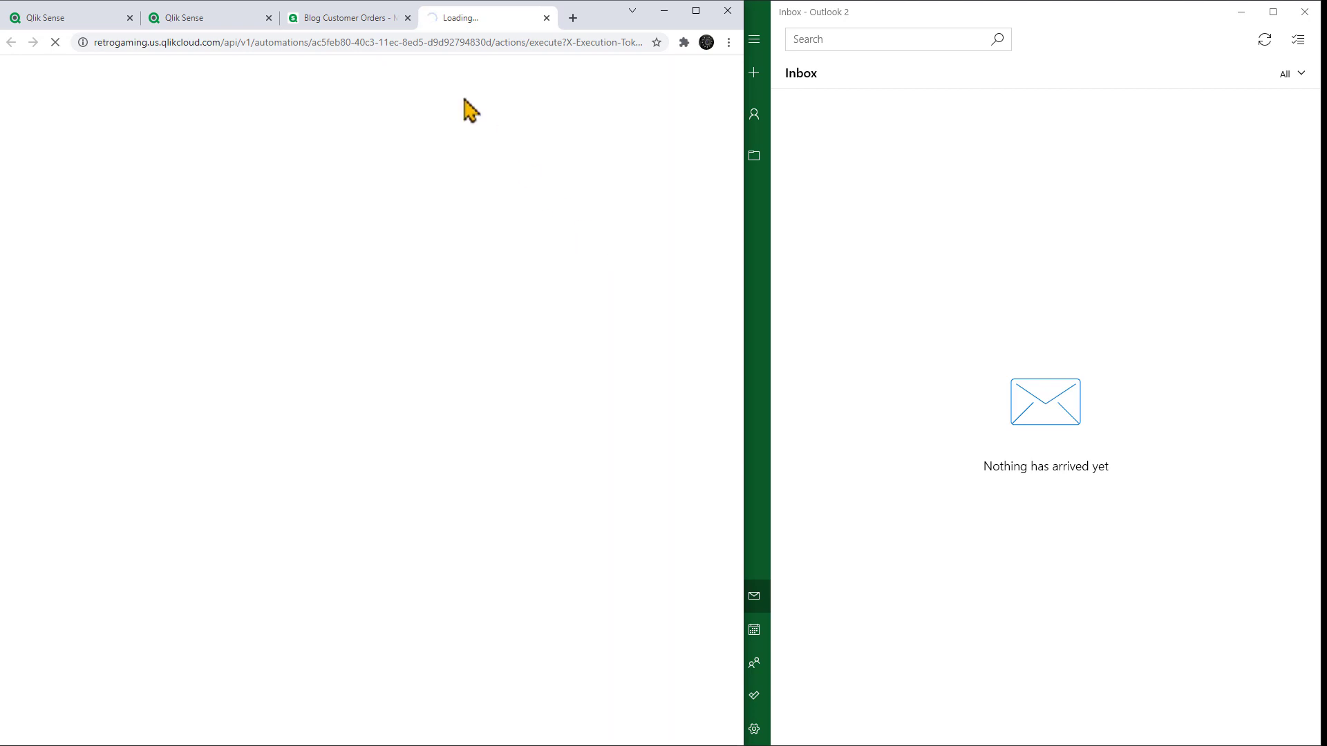
{"action": "left_click", "coordinate": [1267, 41]}
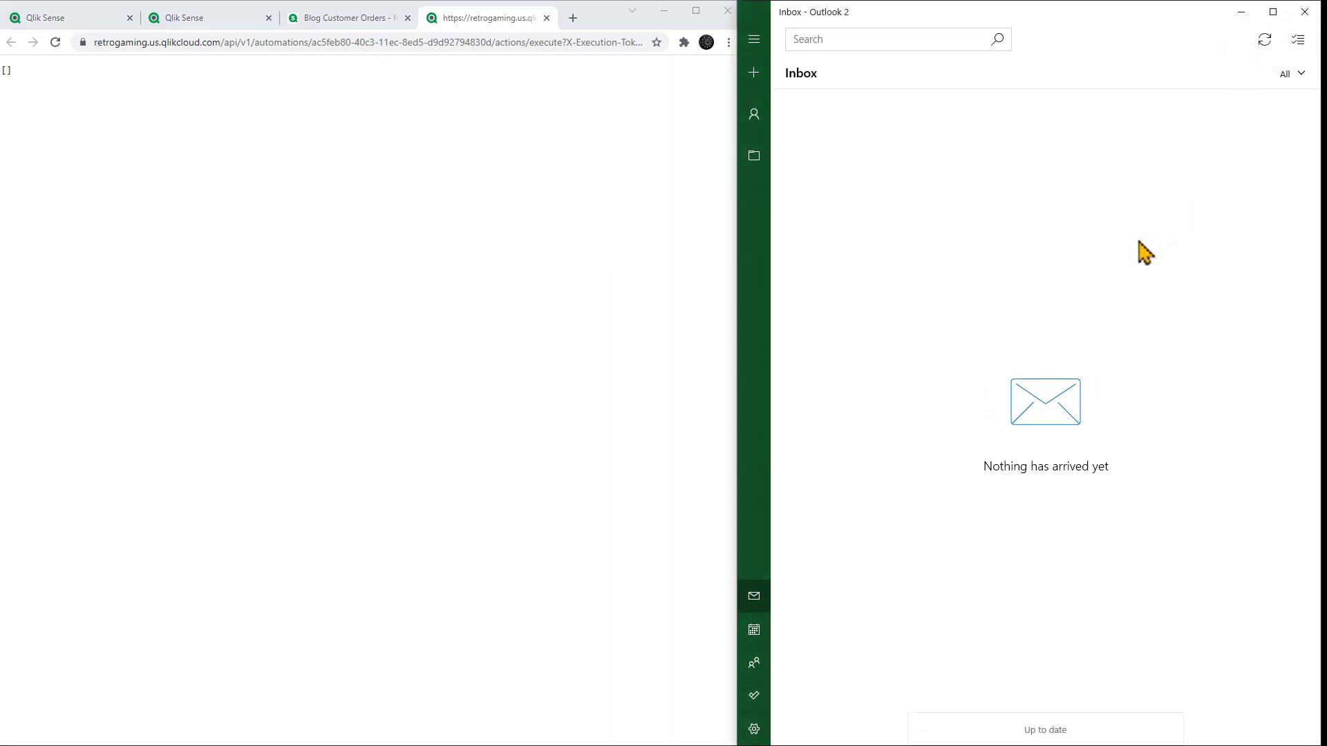
{"action": "left_click", "coordinate": [1266, 40]}
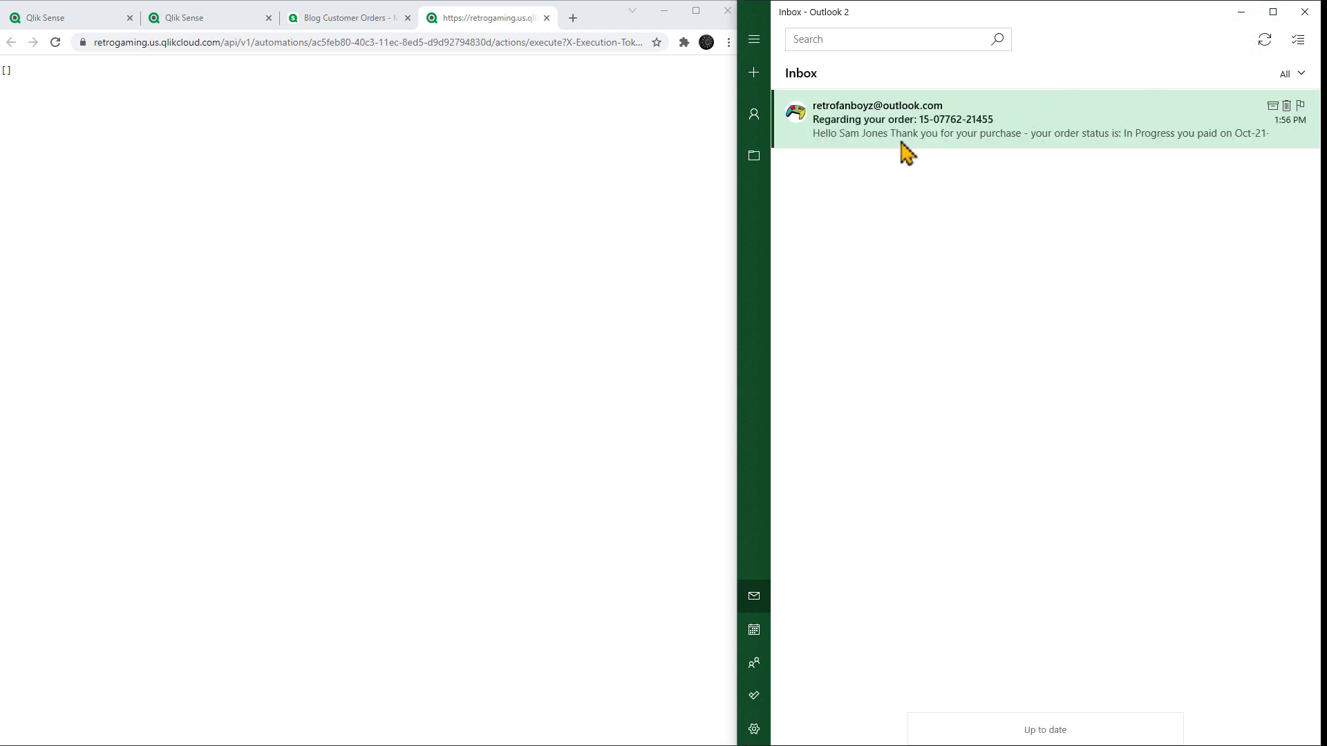
{"action": "left_click", "coordinate": [854, 134]}
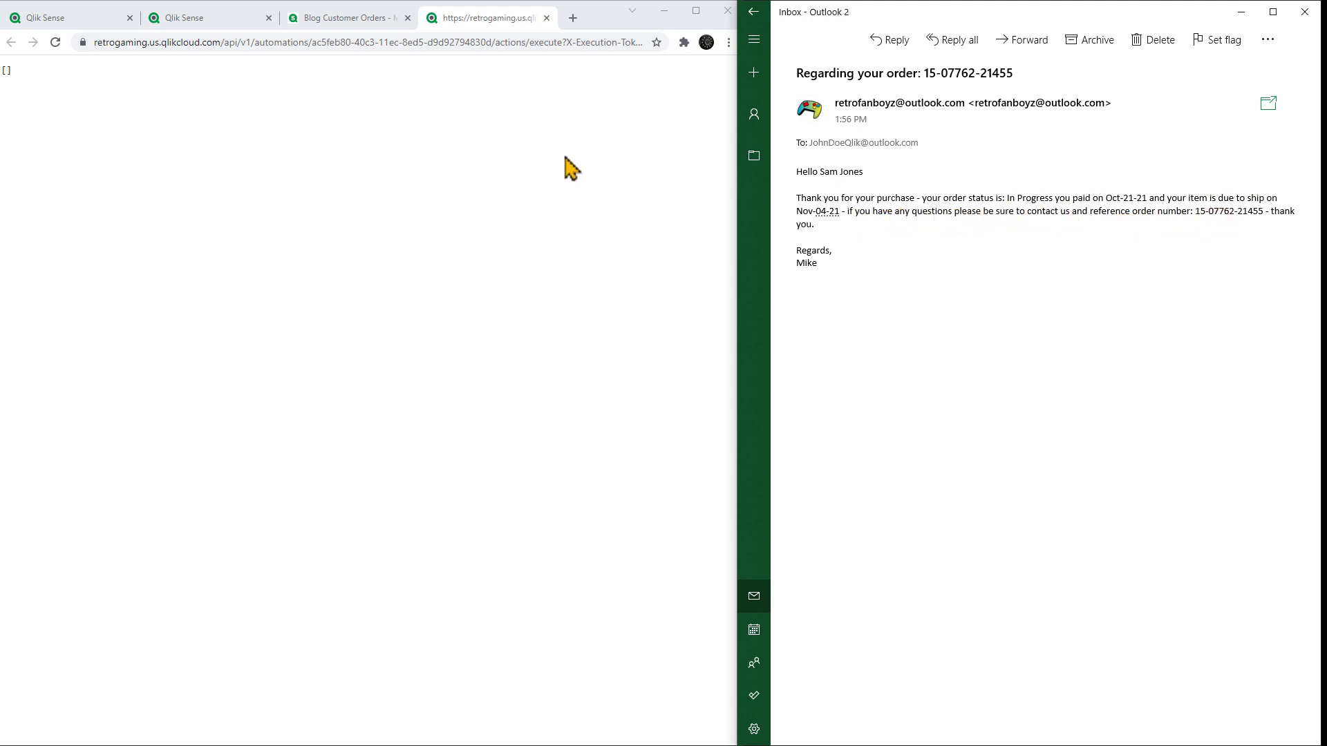
{"action": "left_click", "coordinate": [325, 17]}
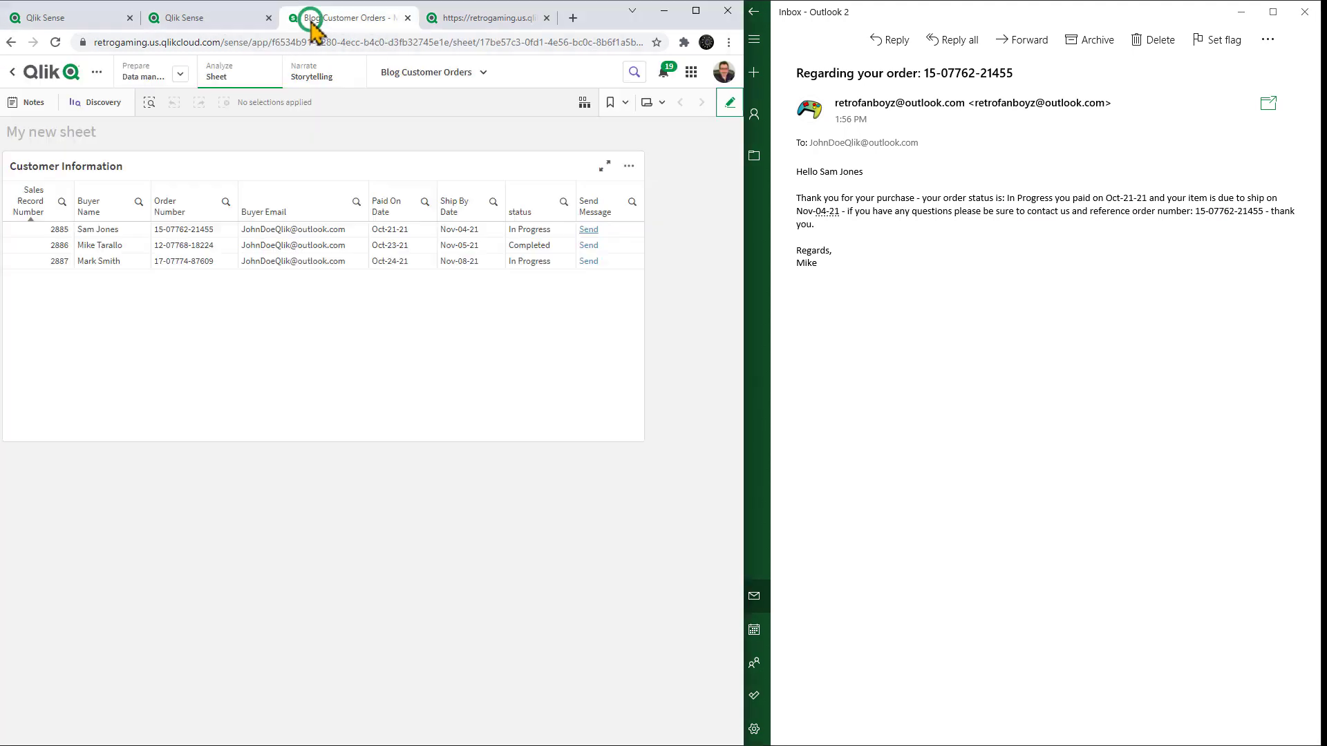
{"action": "left_click", "coordinate": [593, 247]}
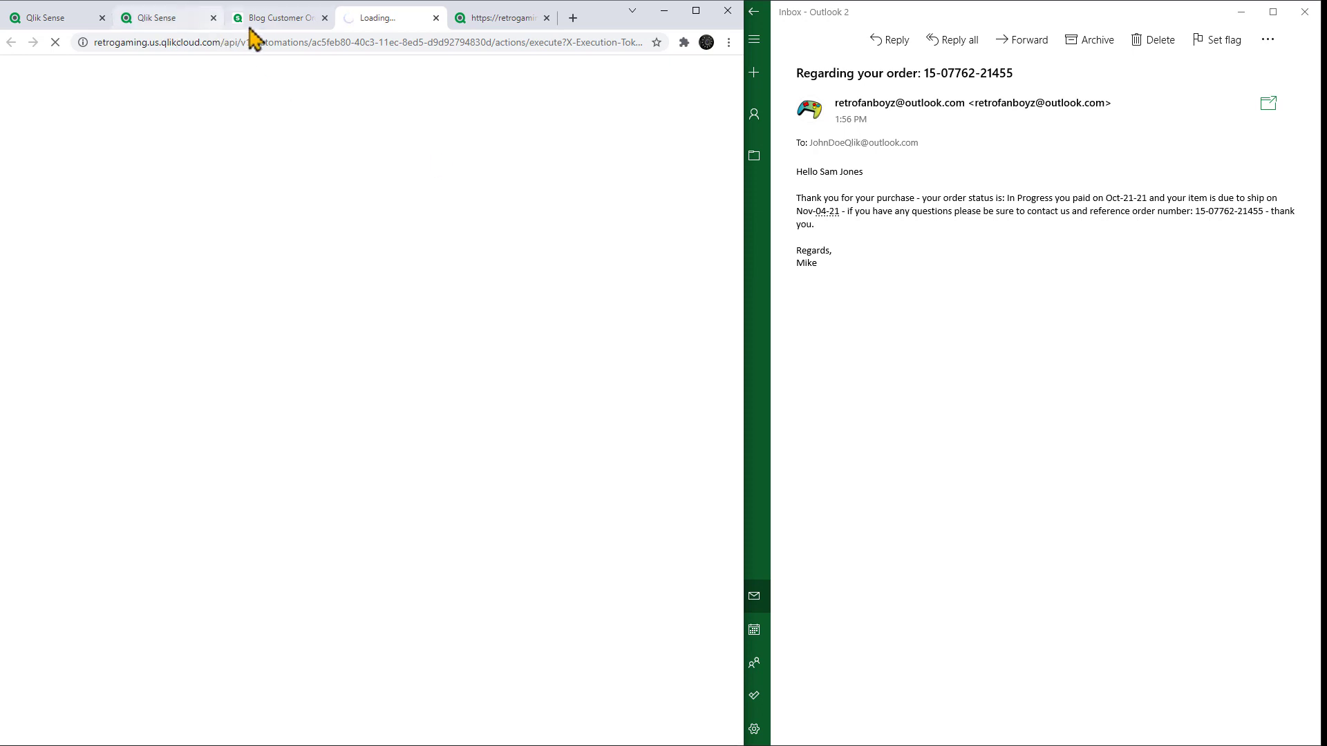
{"action": "left_click", "coordinate": [259, 19]}
{"action": "left_click", "coordinate": [589, 261]}
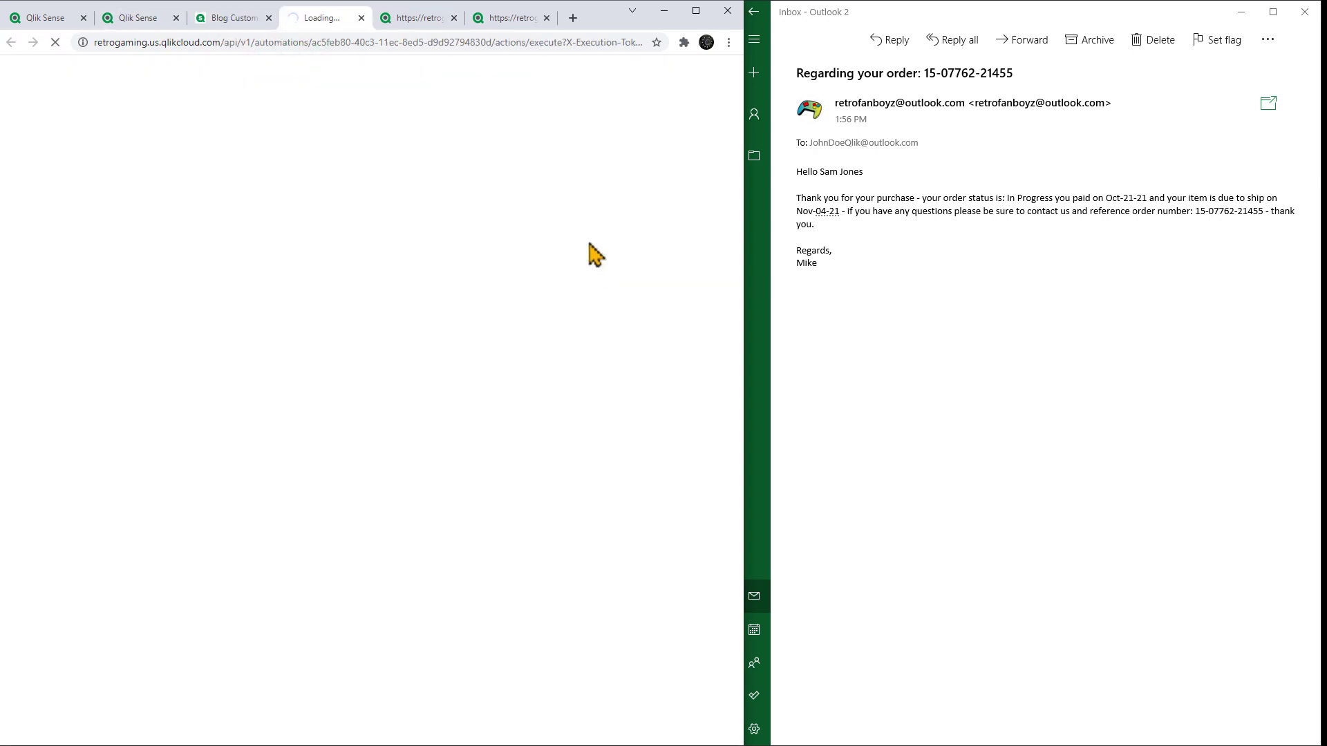
{"action": "left_click", "coordinate": [754, 11]}
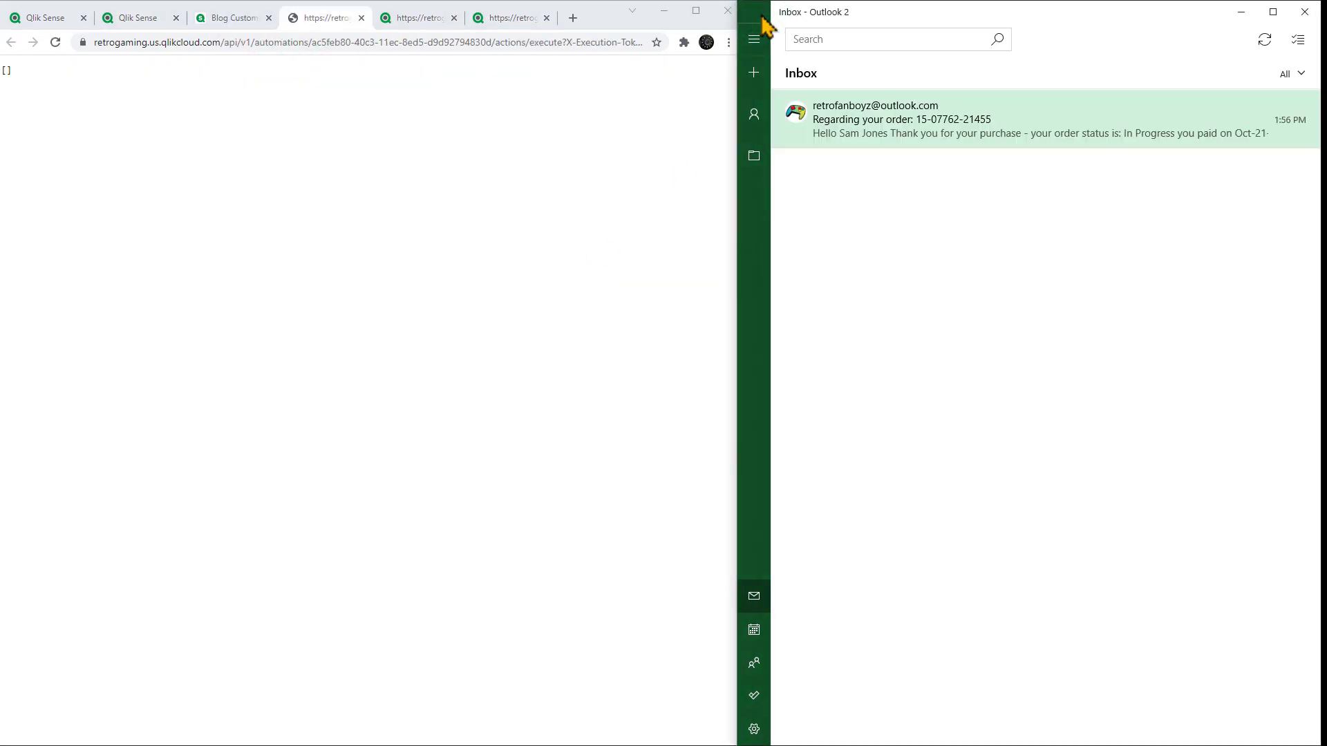
{"action": "left_click", "coordinate": [1266, 46]}
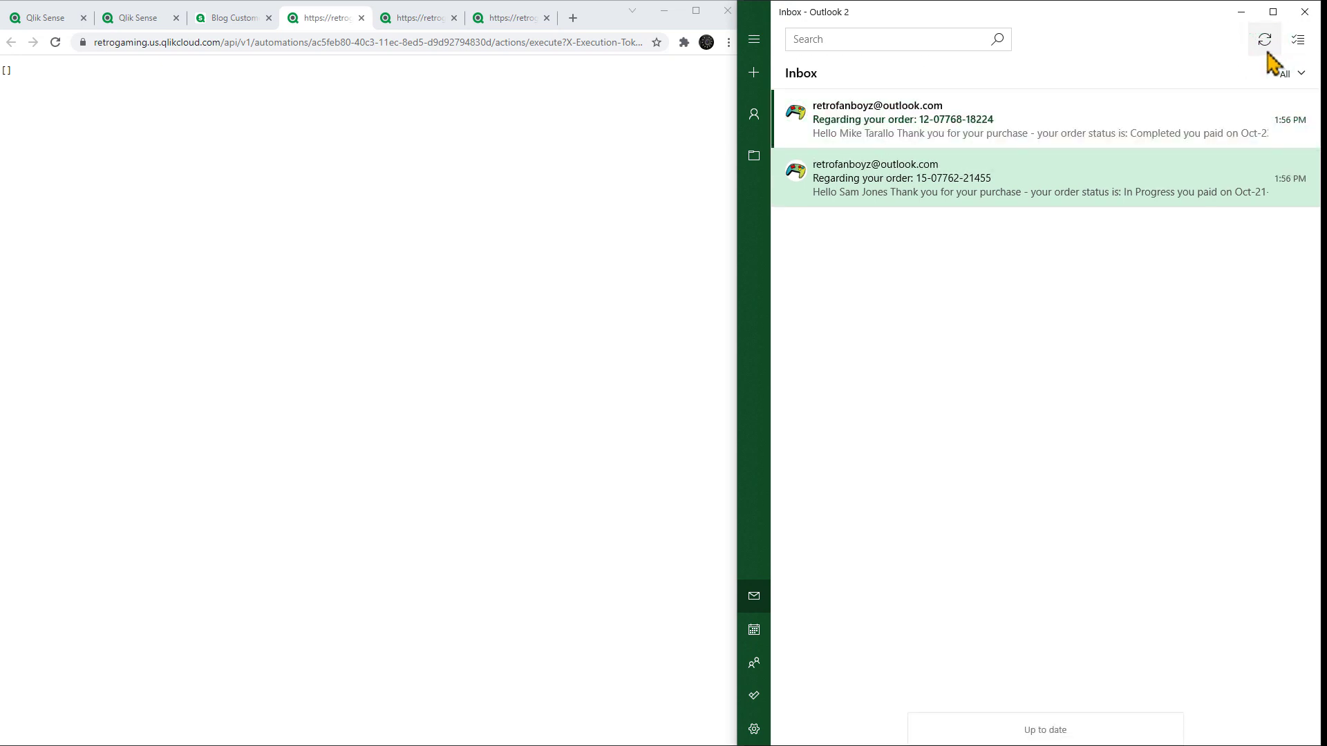
{"action": "left_click", "coordinate": [1265, 43]}
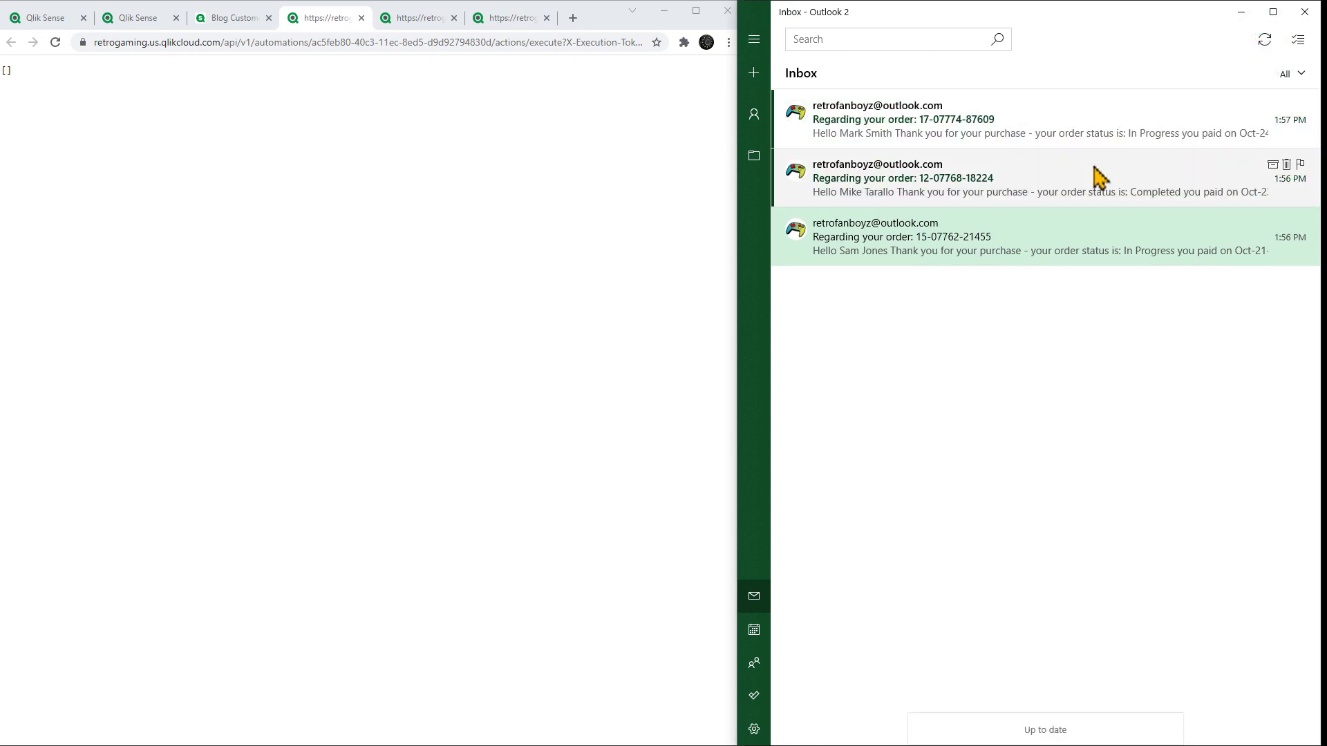
{"action": "left_click", "coordinate": [1055, 183]}
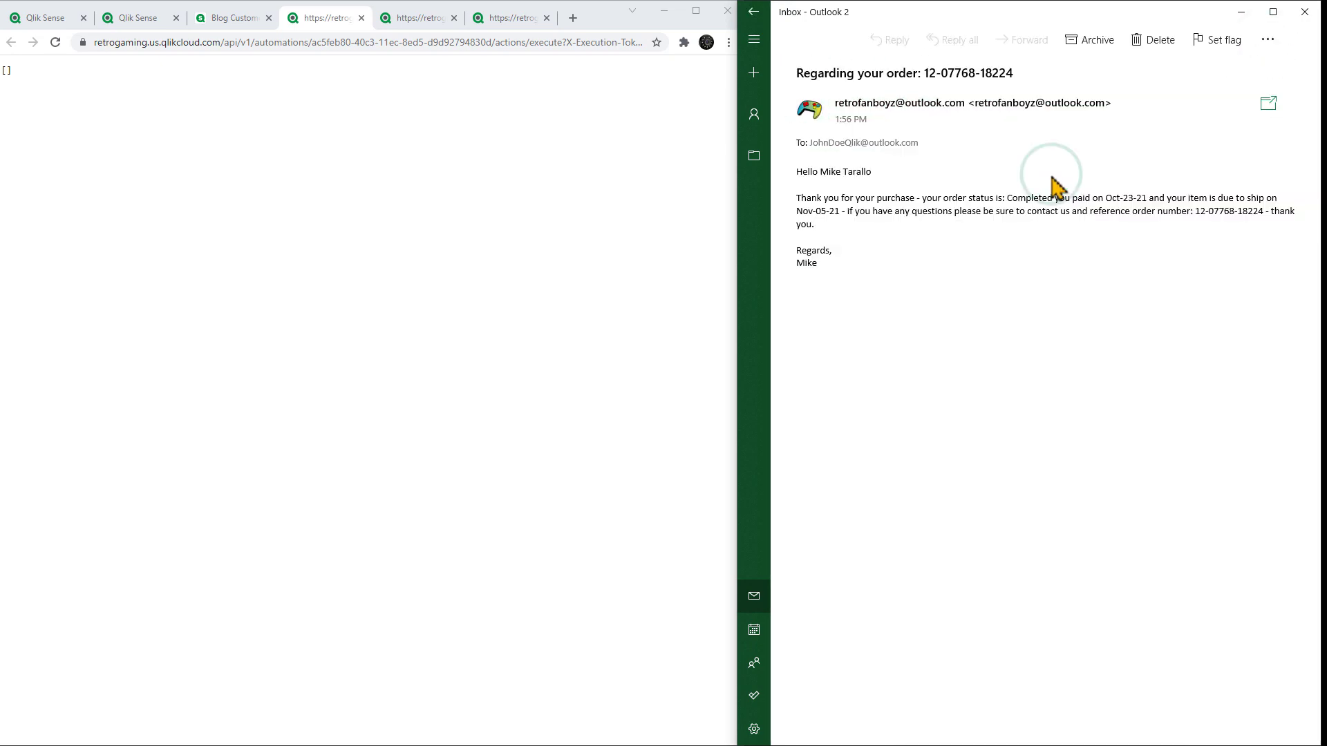
{"action": "left_click", "coordinate": [754, 12]}
{"action": "left_click", "coordinate": [949, 117]}
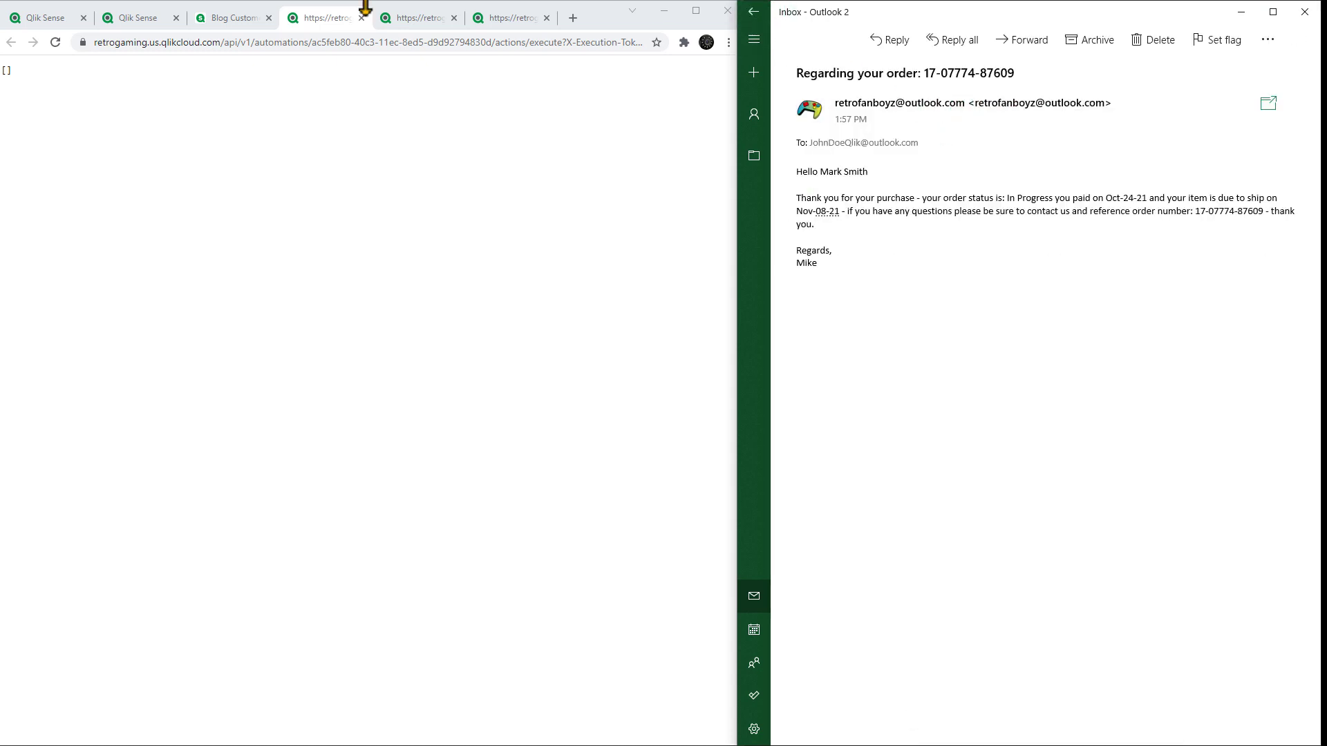
{"action": "left_click", "coordinate": [237, 19]}
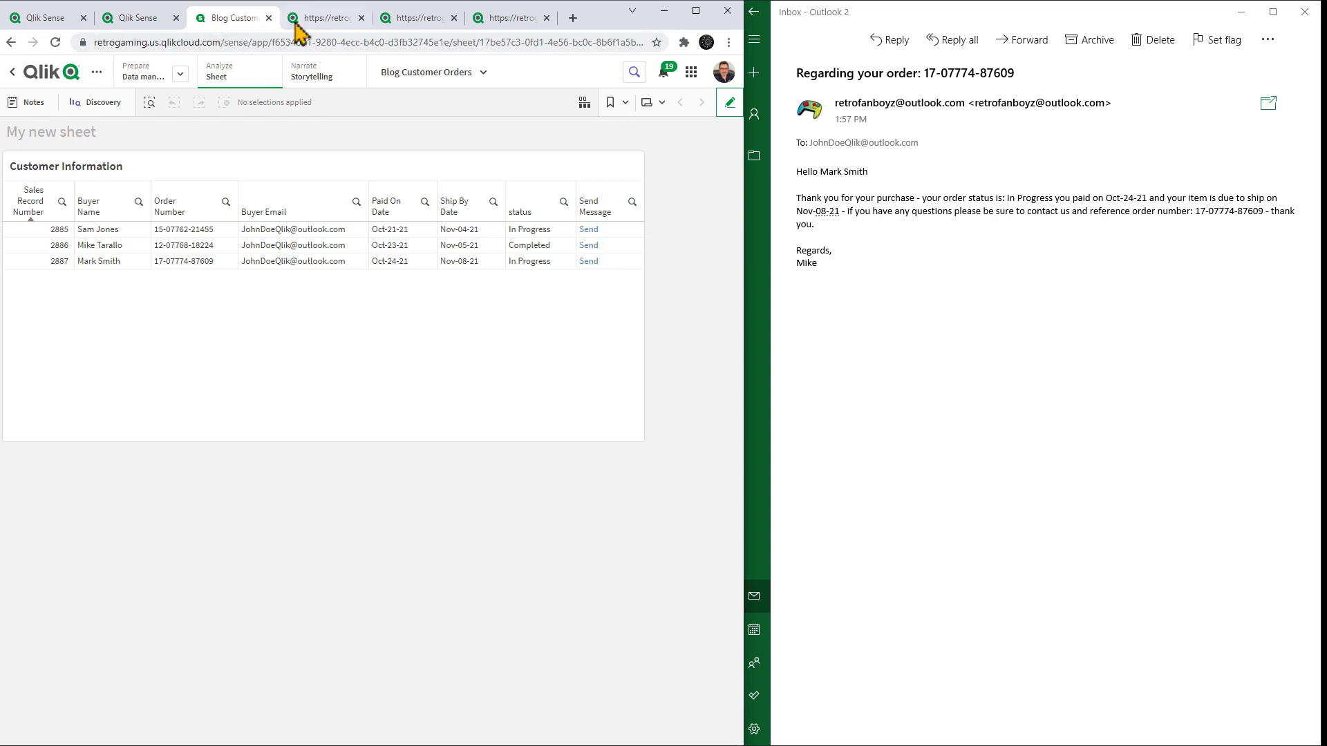
{"action": "left_click", "coordinate": [139, 19]}
{"action": "left_click", "coordinate": [255, 255]}
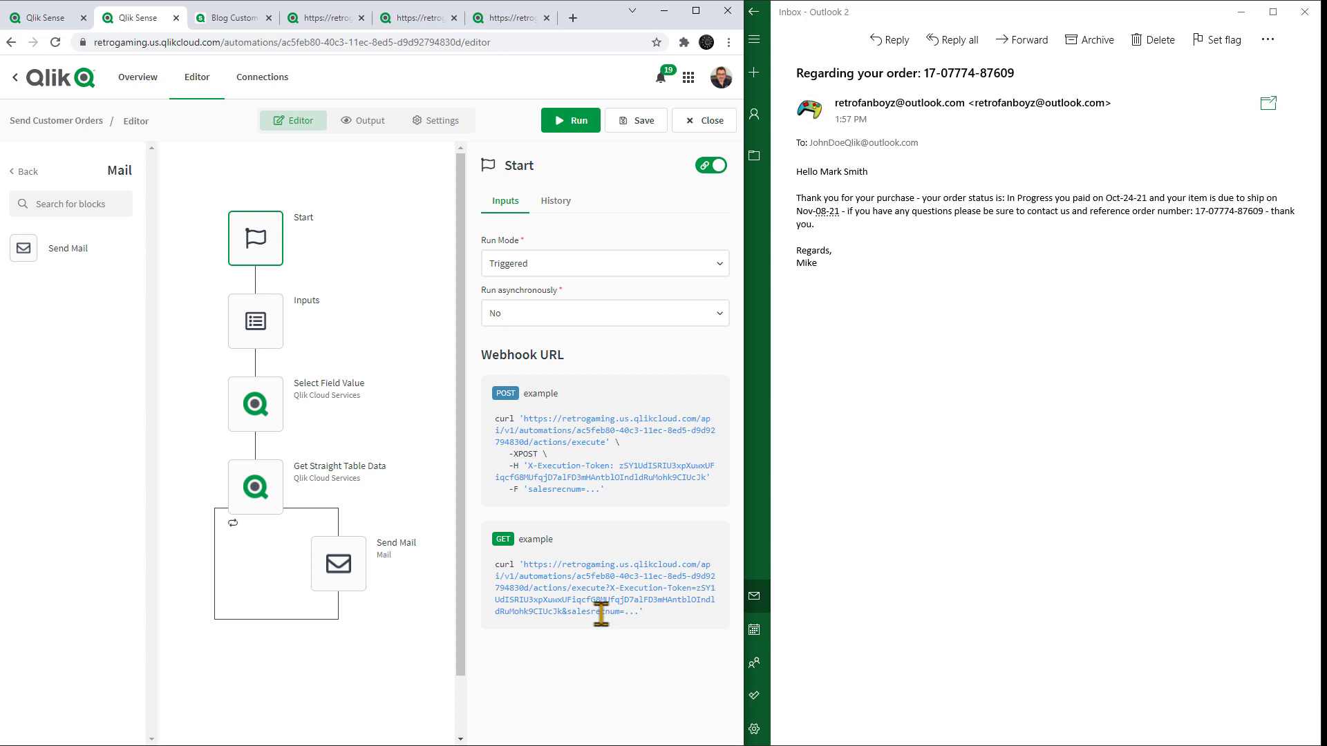
{"action": "left_click", "coordinate": [232, 18]}
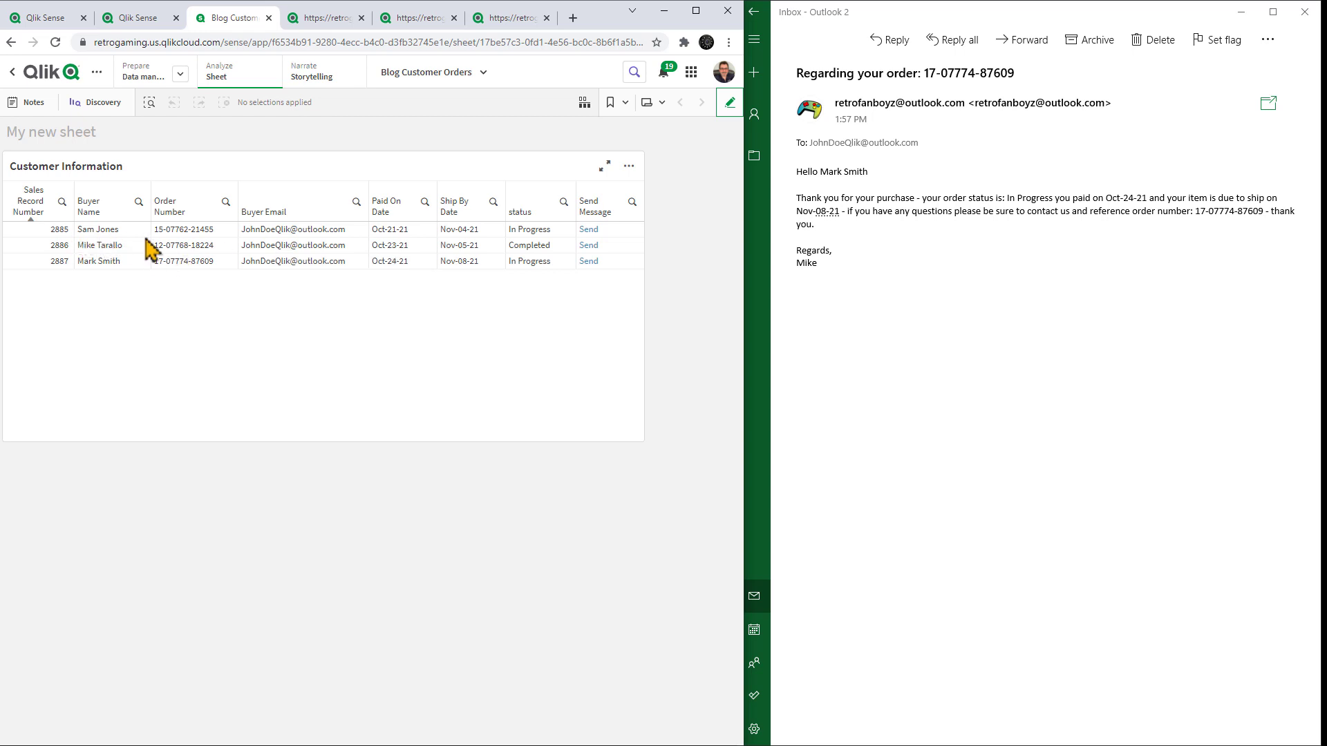
{"action": "left_click", "coordinate": [138, 18]}
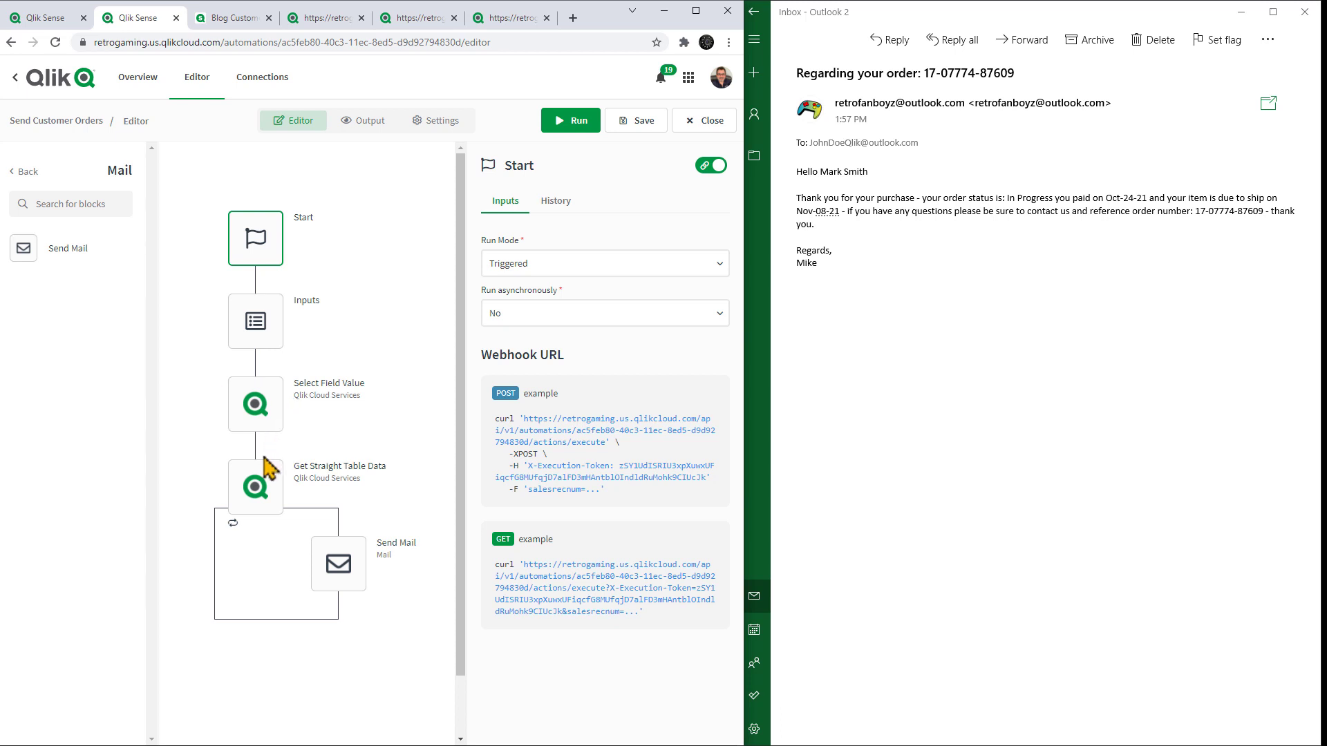
{"action": "mouse_move", "coordinate": [268, 495]}
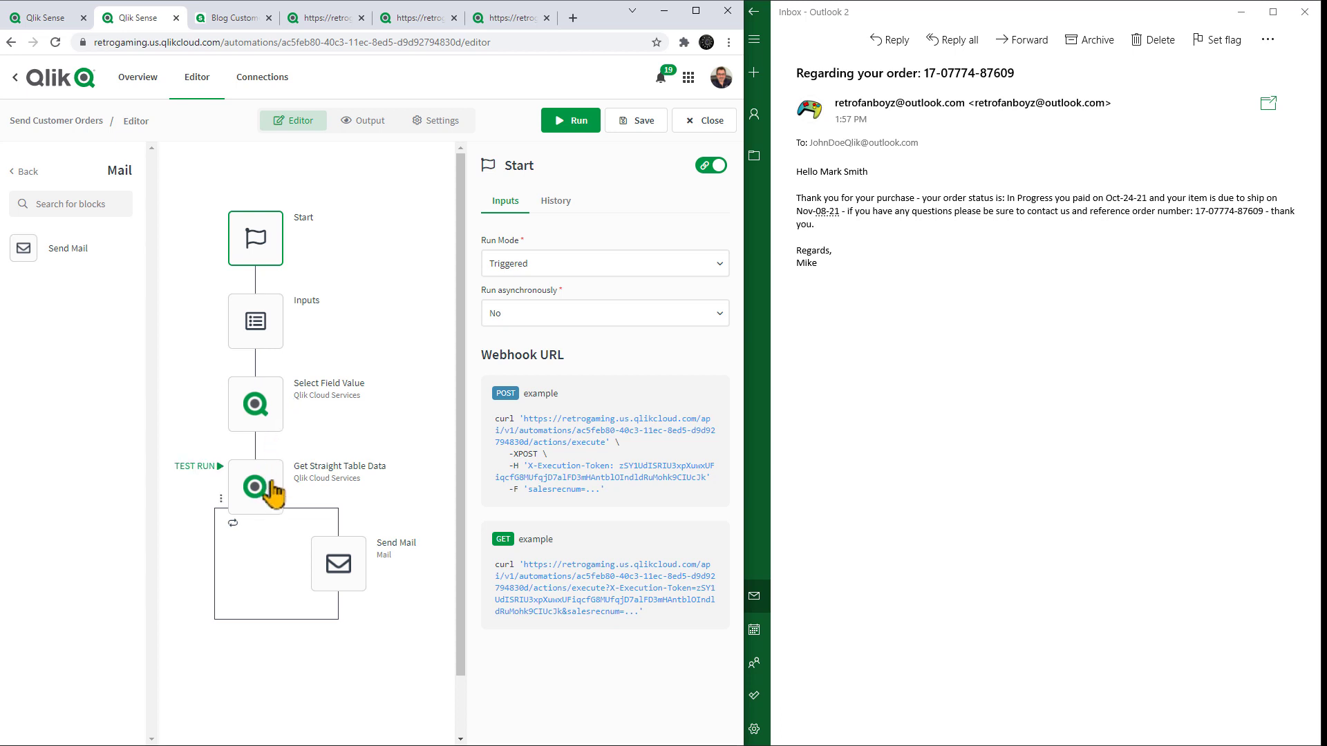
{"action": "left_click", "coordinate": [273, 495]}
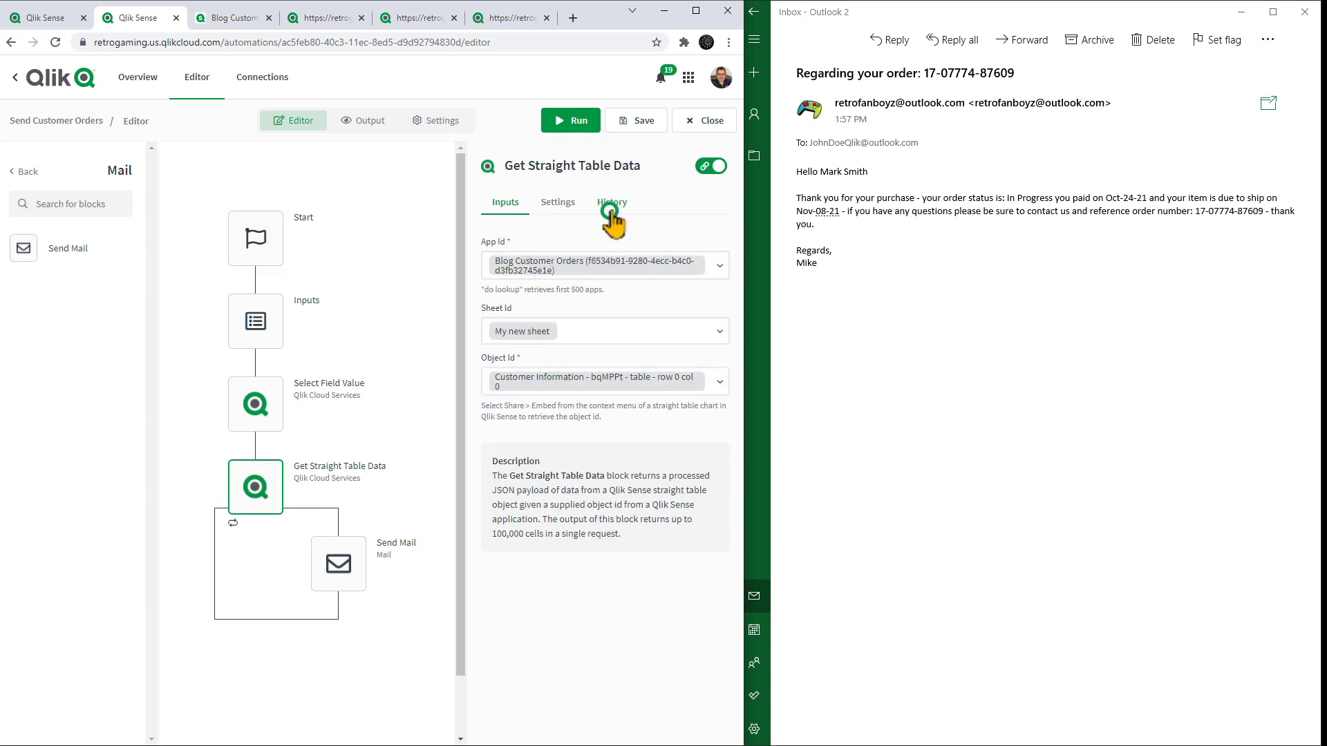
{"action": "left_click", "coordinate": [611, 211]}
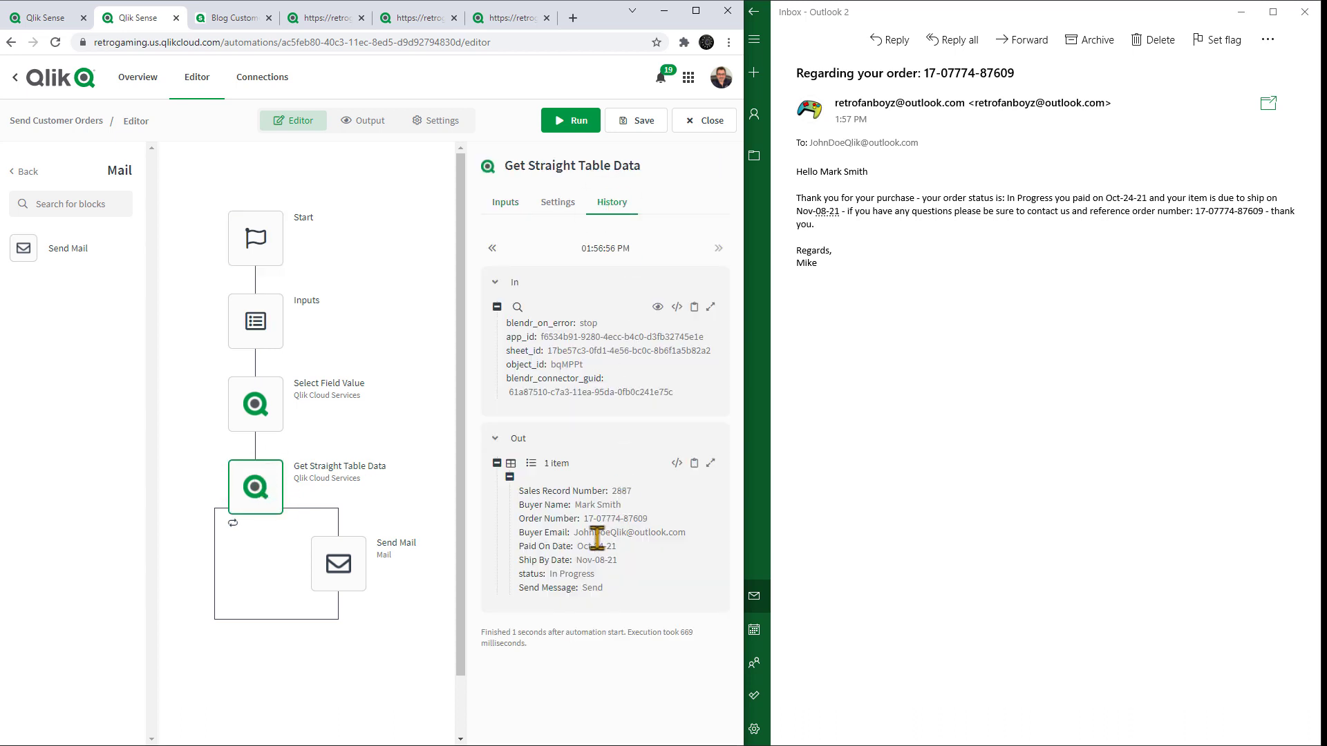